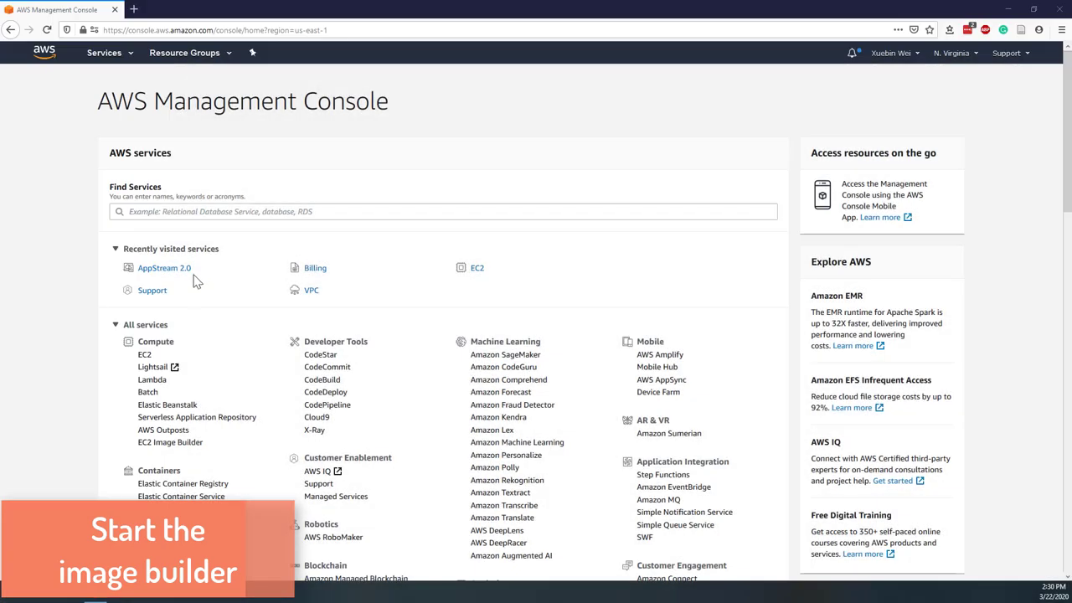
- Open AppStream 2.0 from recently visited services and show its list of 22 images
click(184, 274)
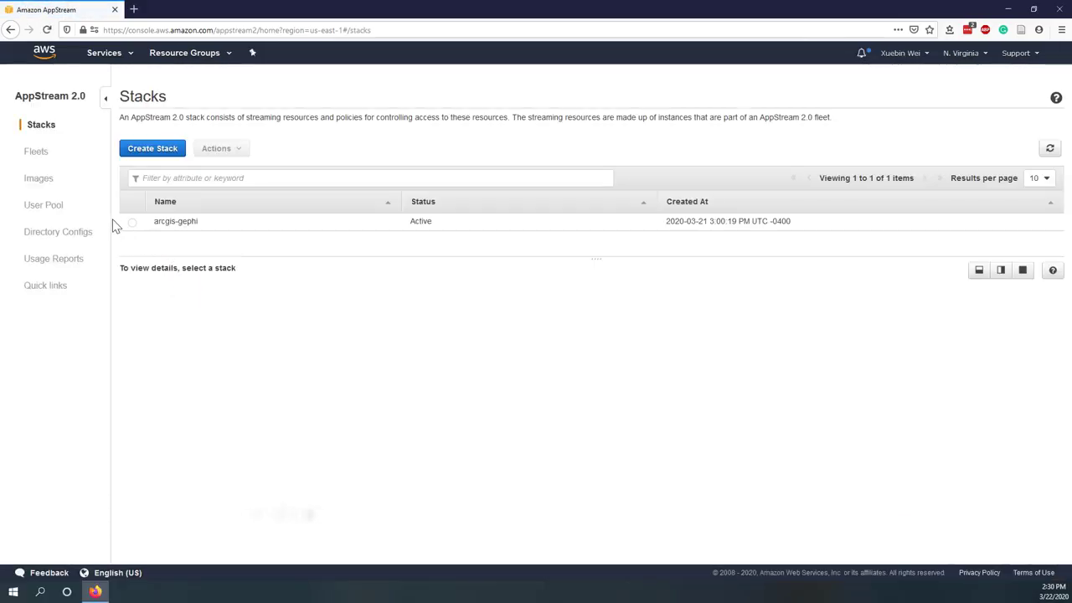
click(42, 181)
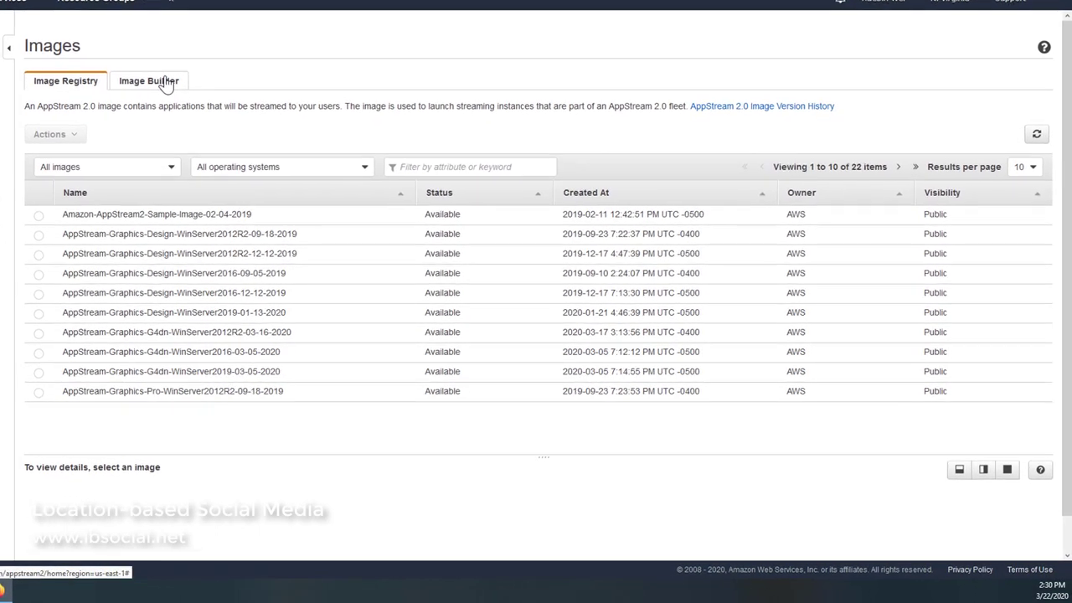
- Start launching a new image builder with base images filtered to the Graphics Design instance family
click(233, 128)
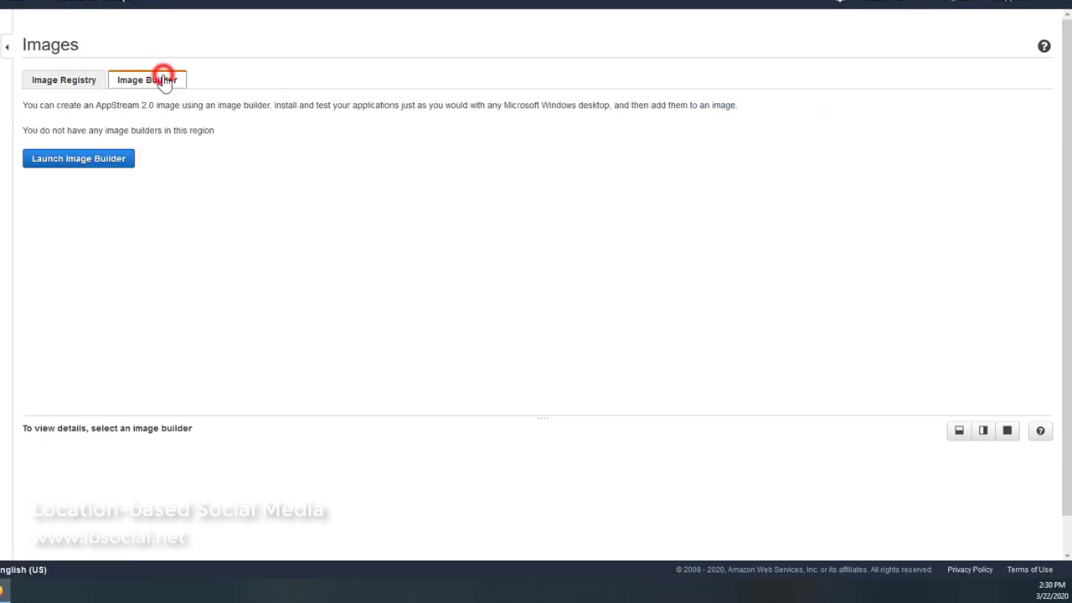
click(84, 165)
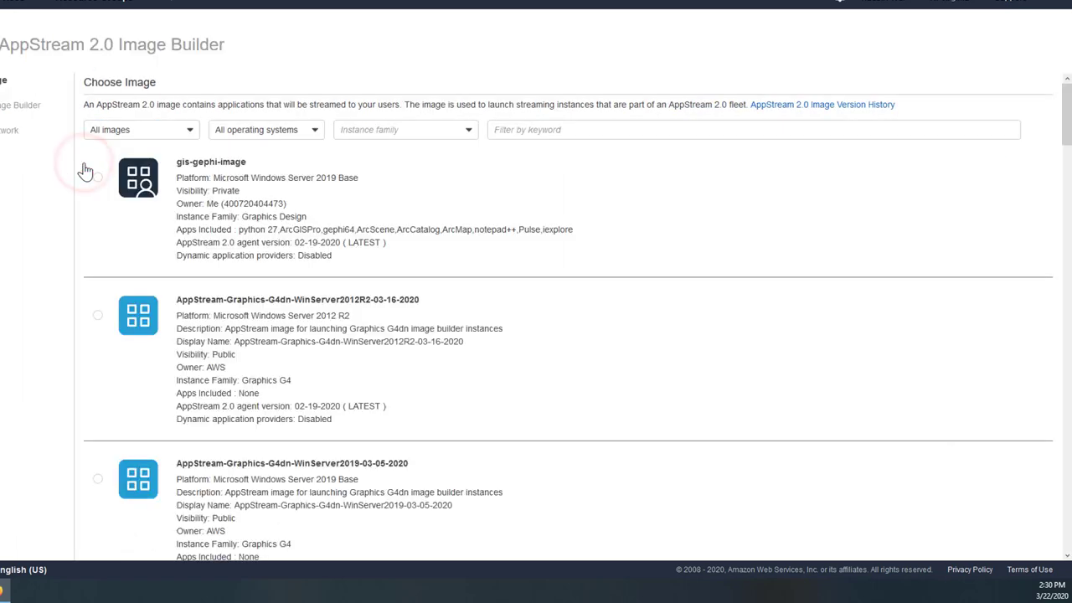
click(385, 132)
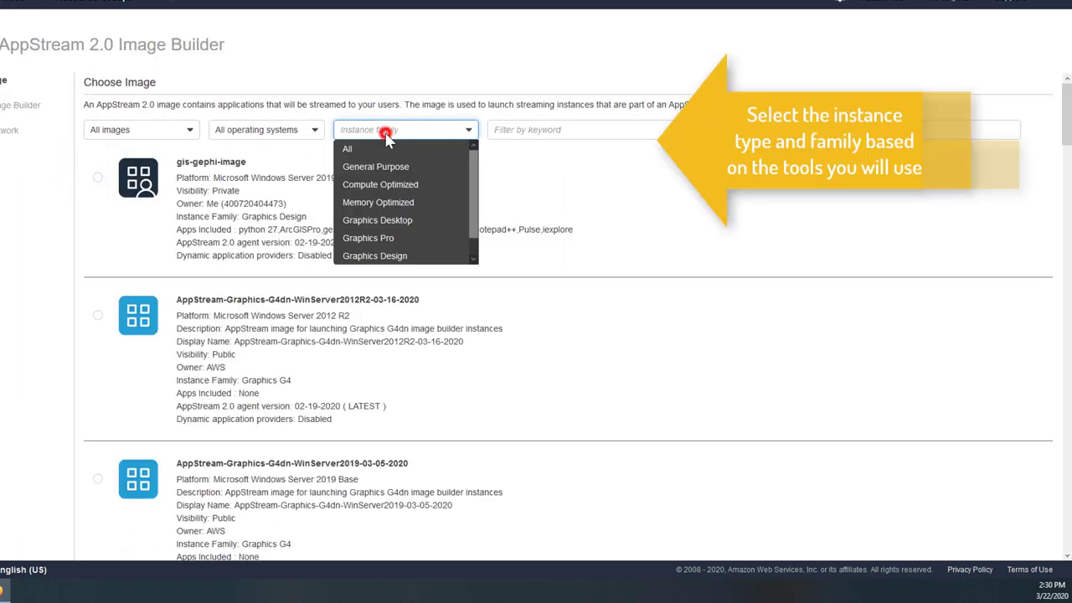
click(410, 255)
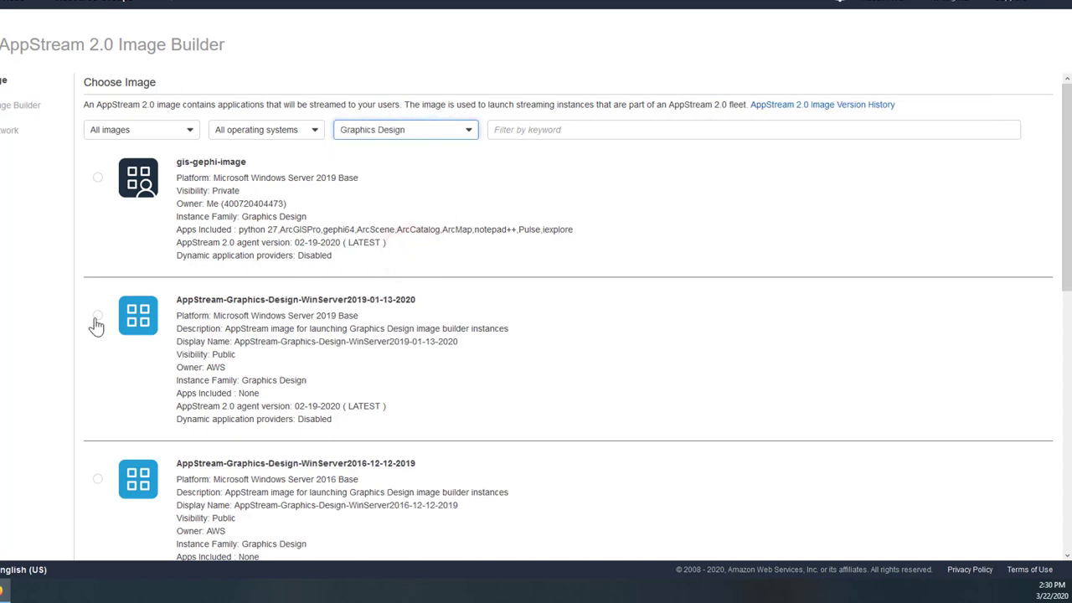
scroll(774, 407, down, 7)
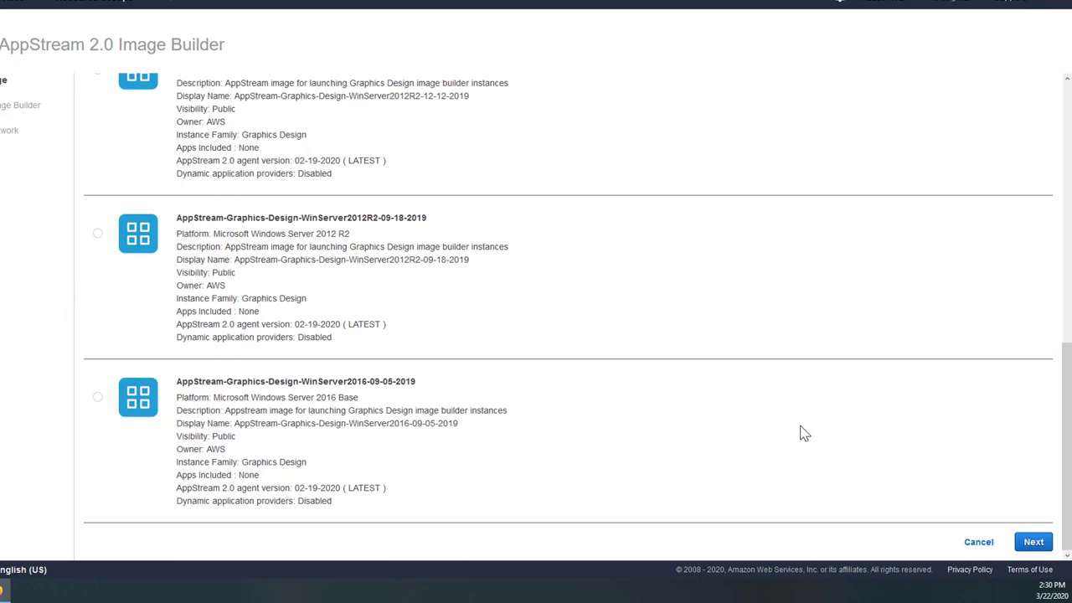
- Name the image builder 'demo' and give it the stream.graphics-design.large instance type
click(1032, 543)
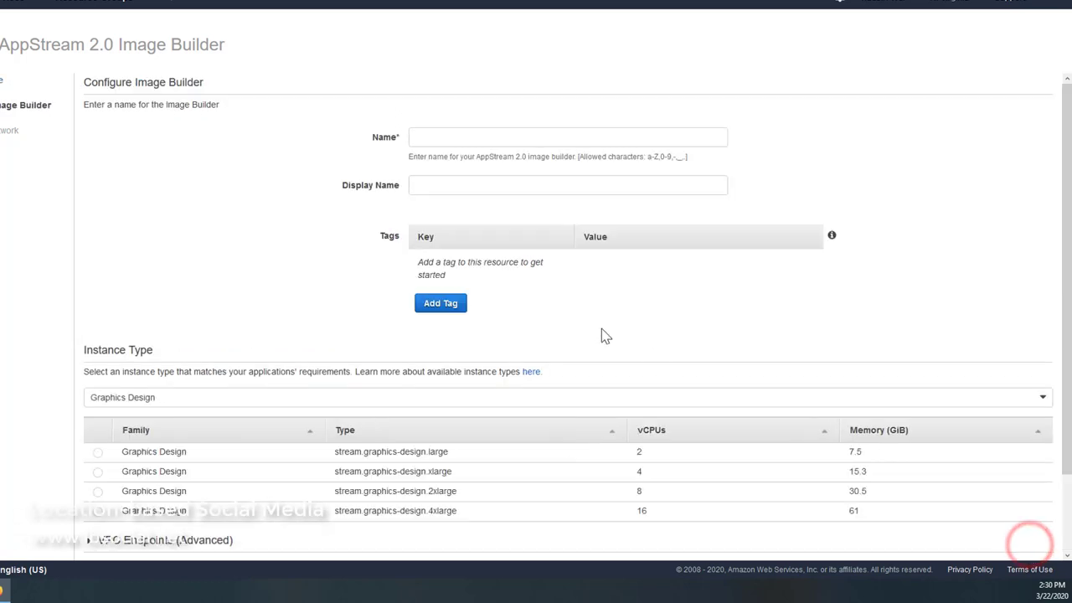
click(440, 137)
text(dem)
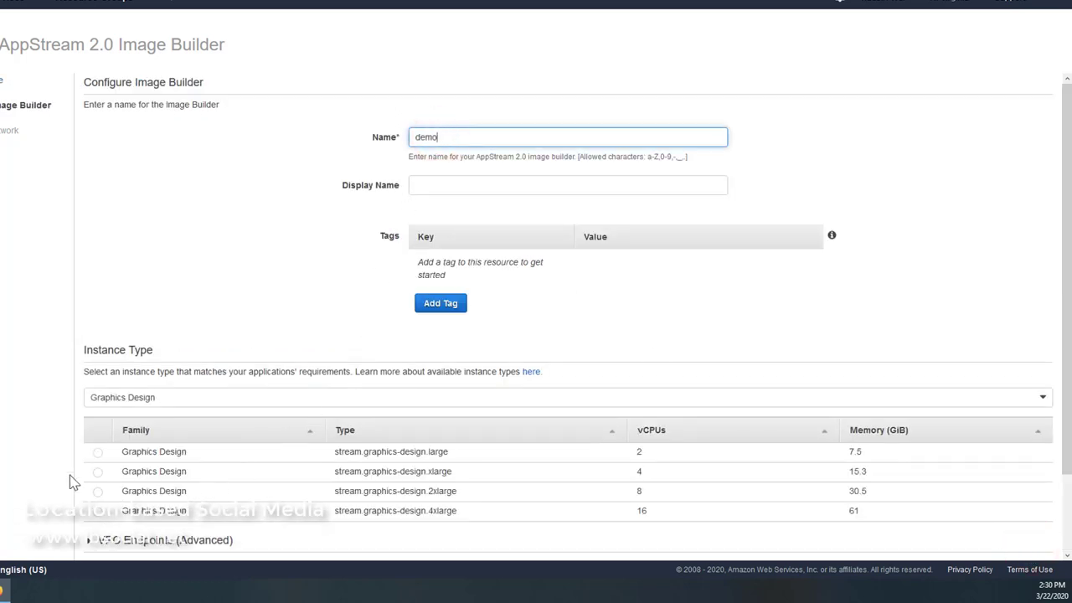
text(o)
click(98, 451)
scroll(853, 385, down, 1)
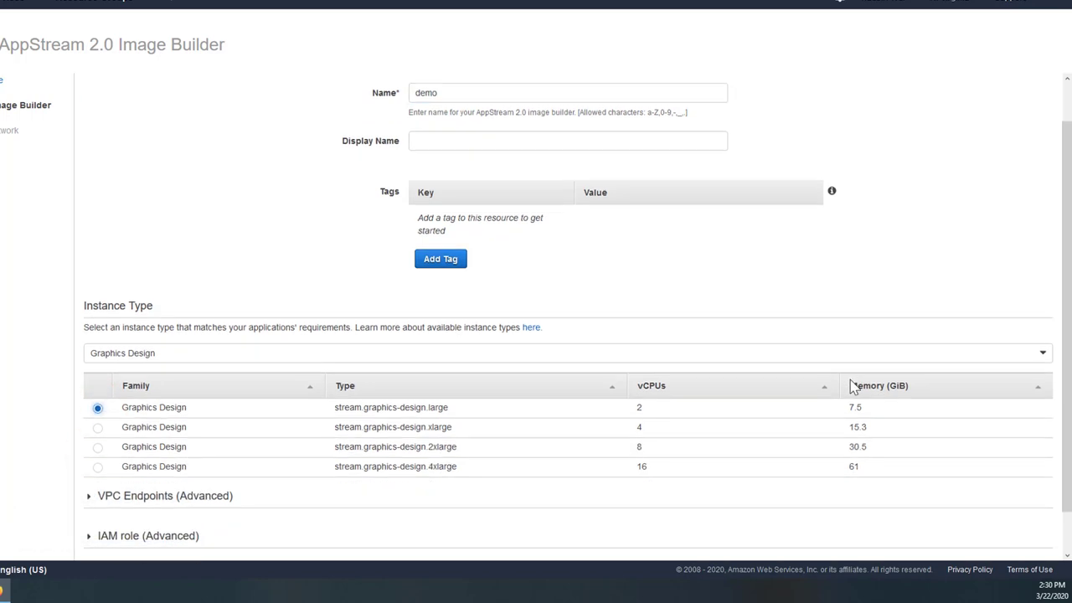
scroll(853, 385, down, 1)
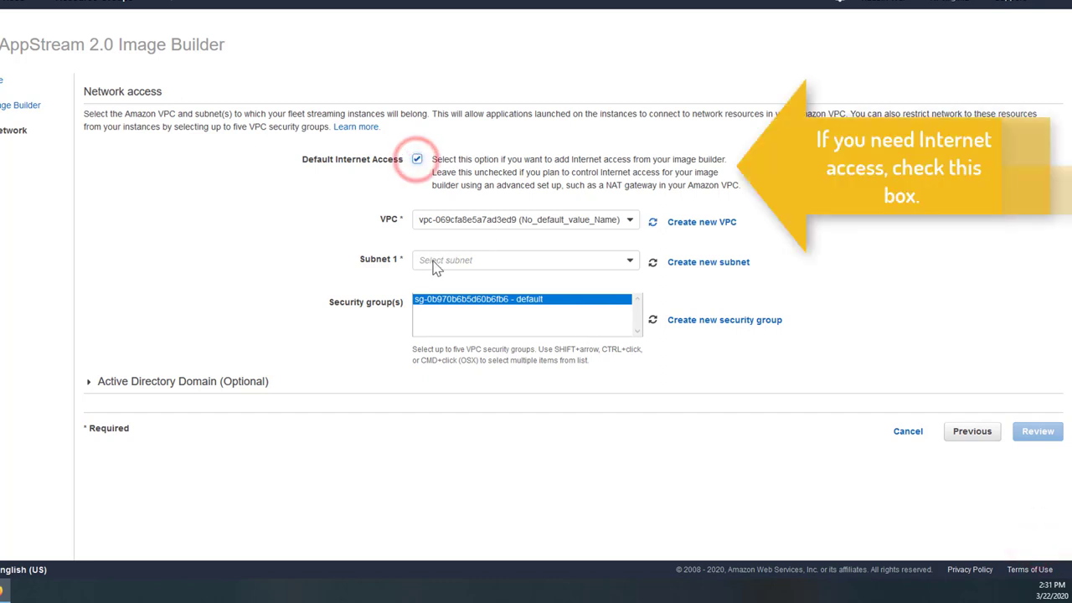
- Keep the existing VPC, choose the first subnet, review the settings and launch the demo image builder
click(453, 219)
click(454, 220)
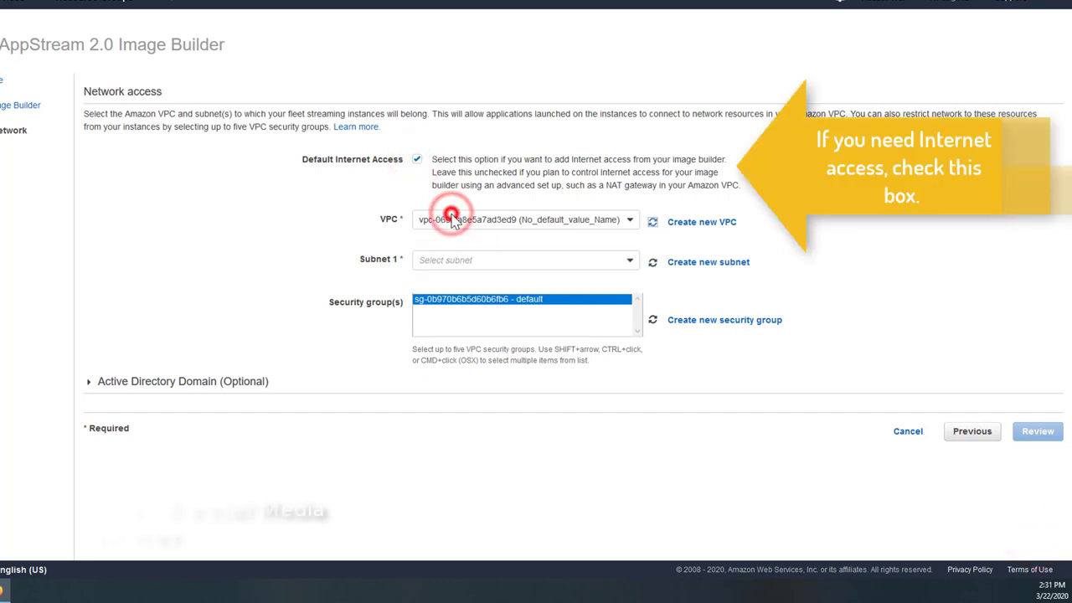
click(449, 262)
click(446, 278)
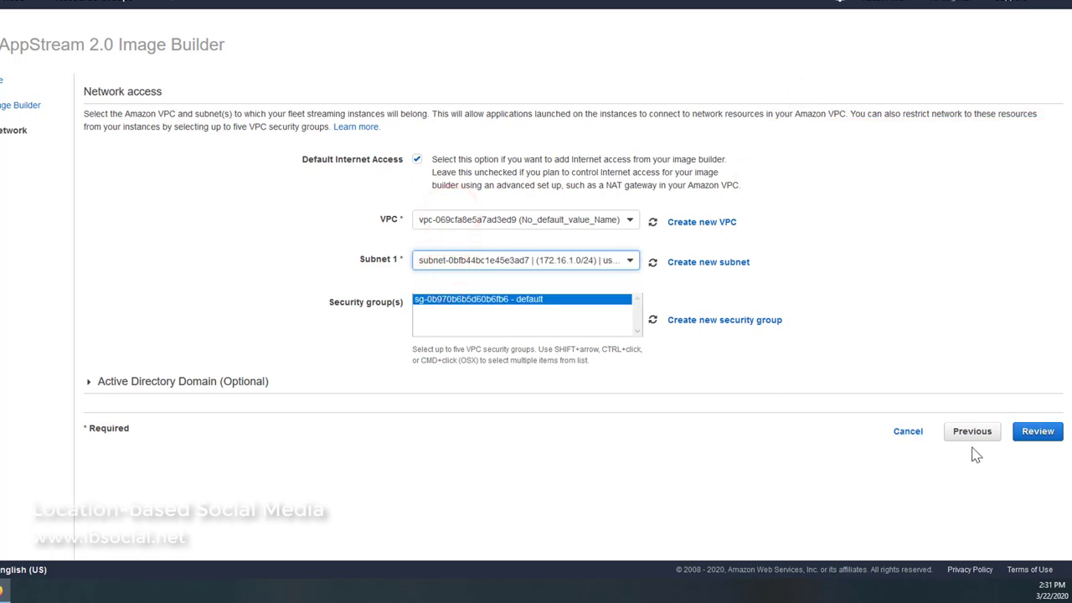
click(1035, 436)
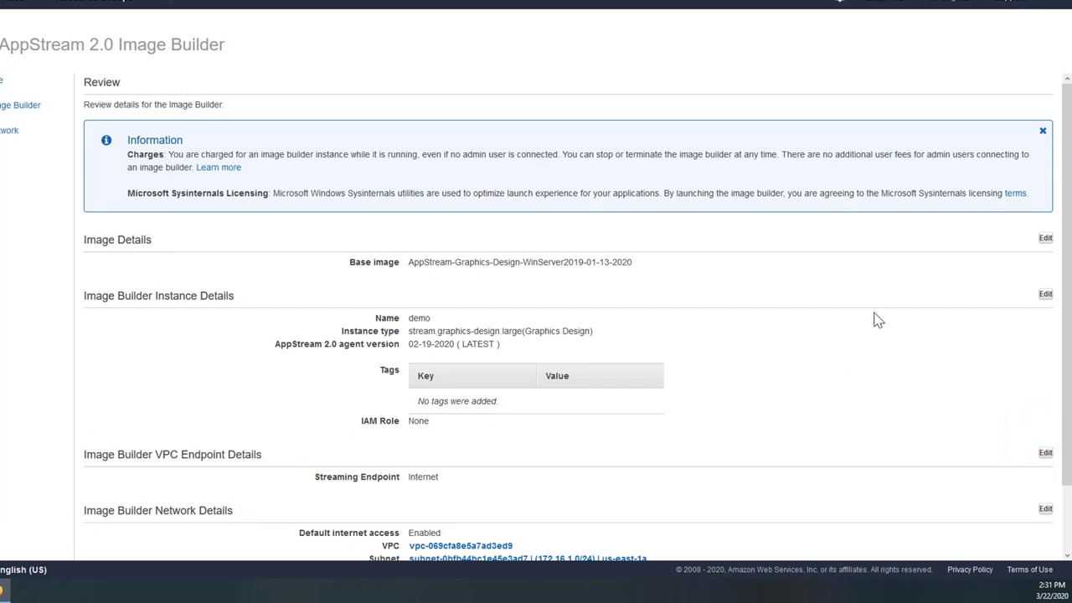
scroll(877, 320, down, 1)
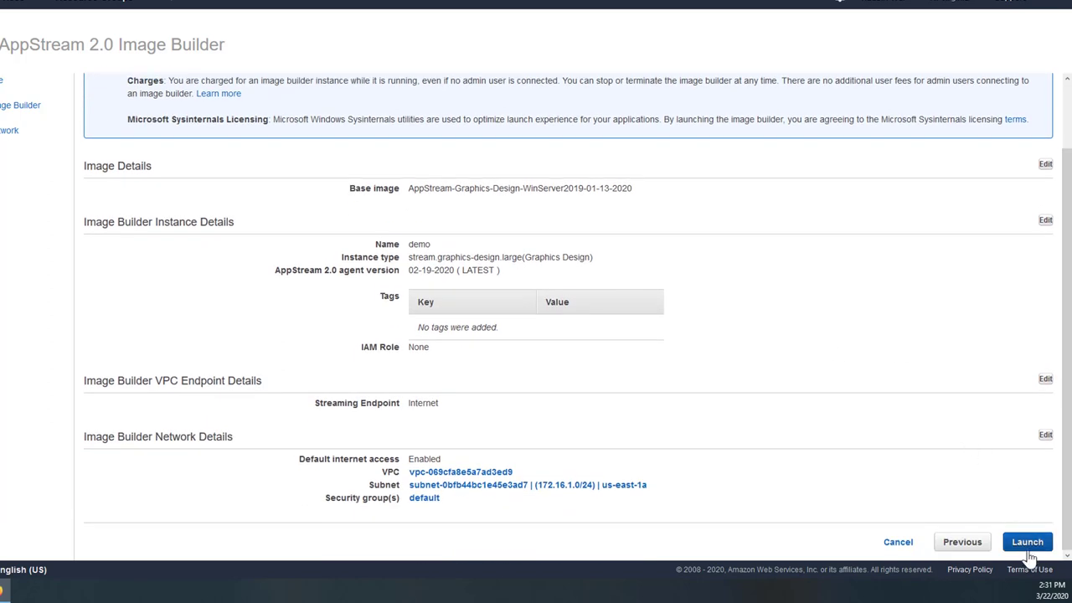
click(1026, 545)
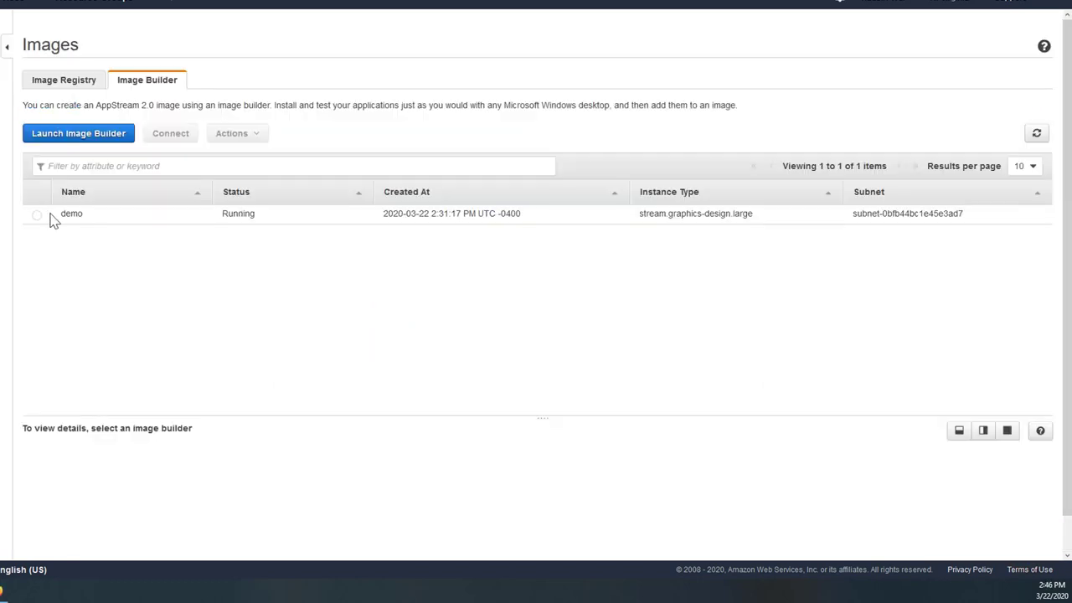
- Connect to the demo image builder as Administrator to get its streaming desktop
click(37, 216)
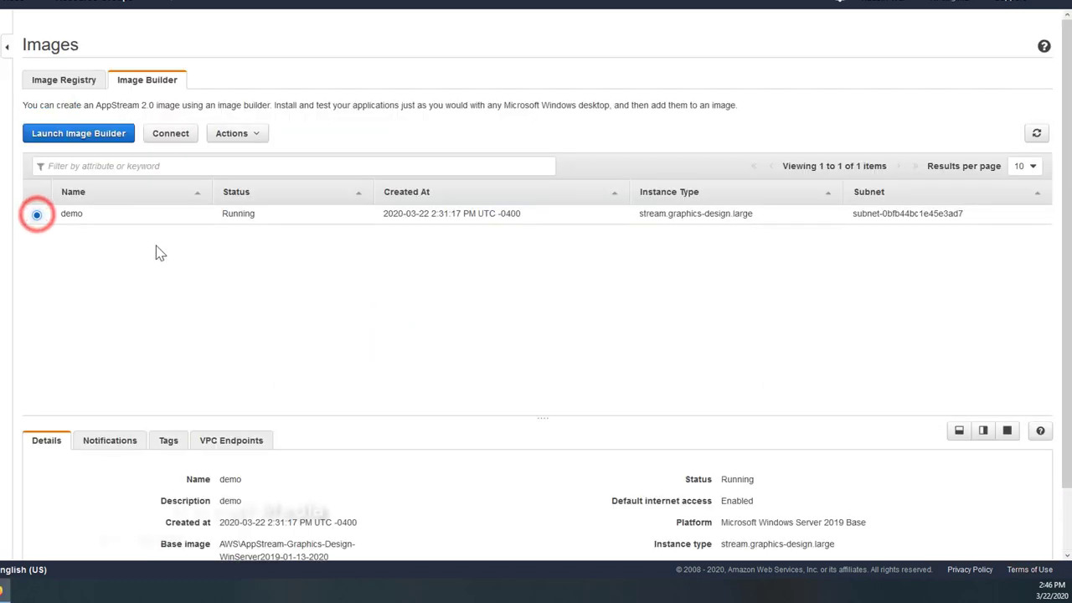
click(171, 139)
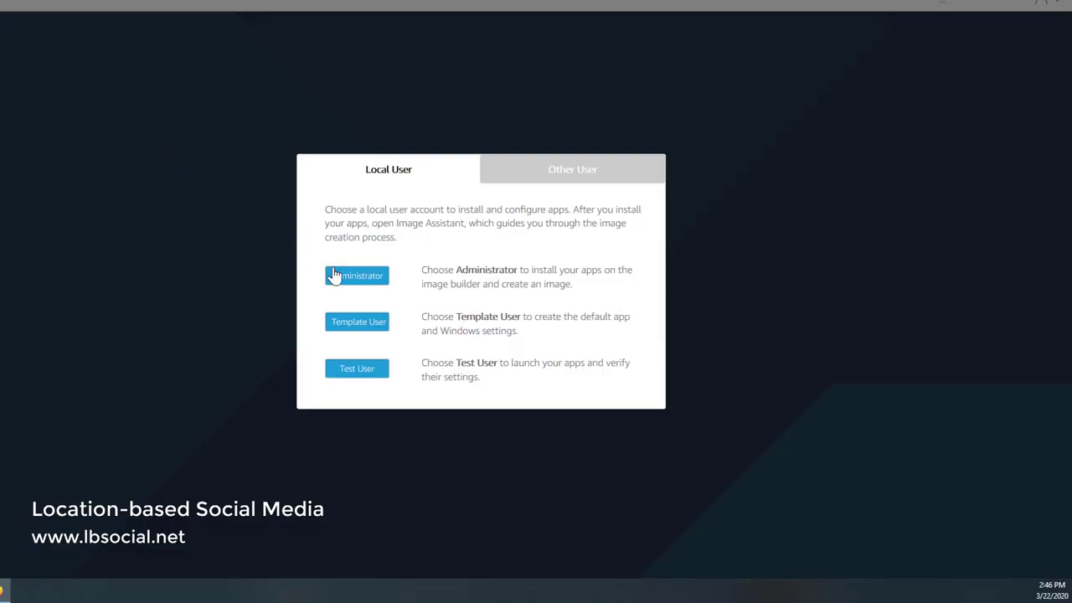
click(335, 275)
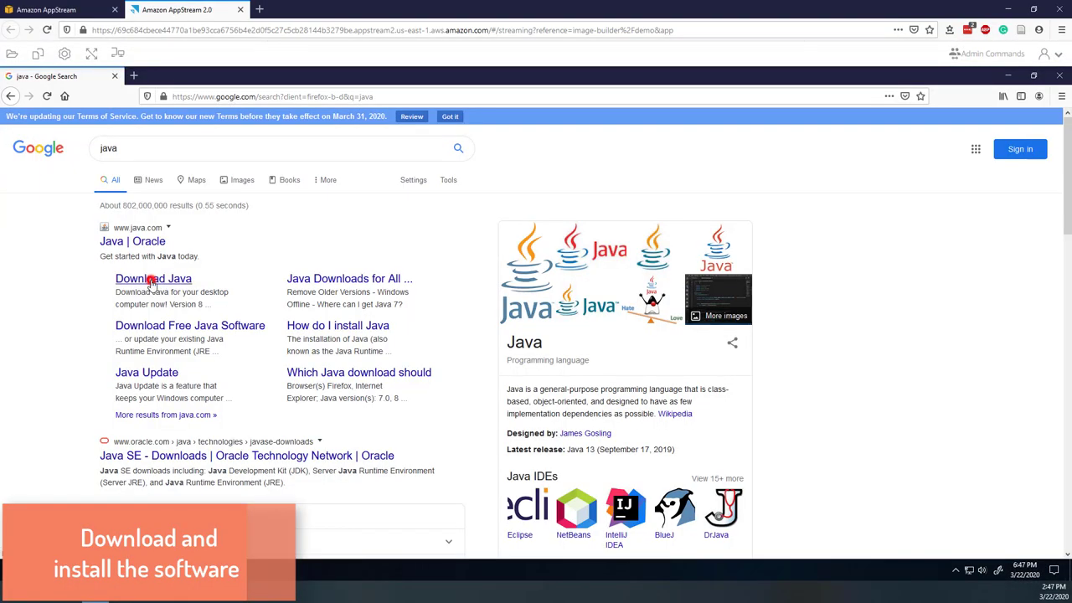
- Download the JavaSetup8u241.exe installer from java.com and show it in the Downloads folder
click(150, 281)
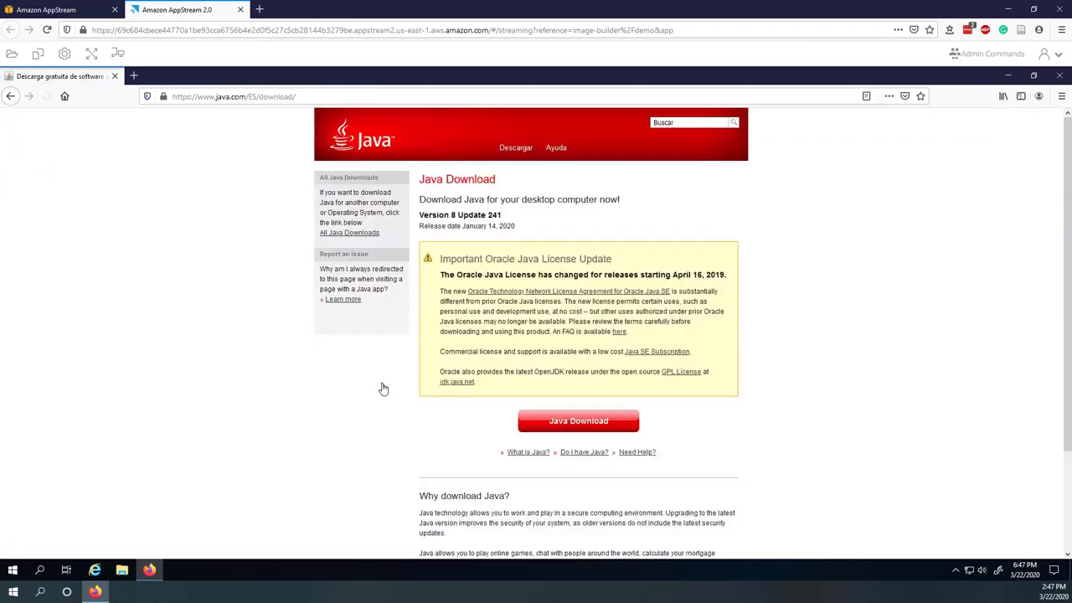
click(578, 421)
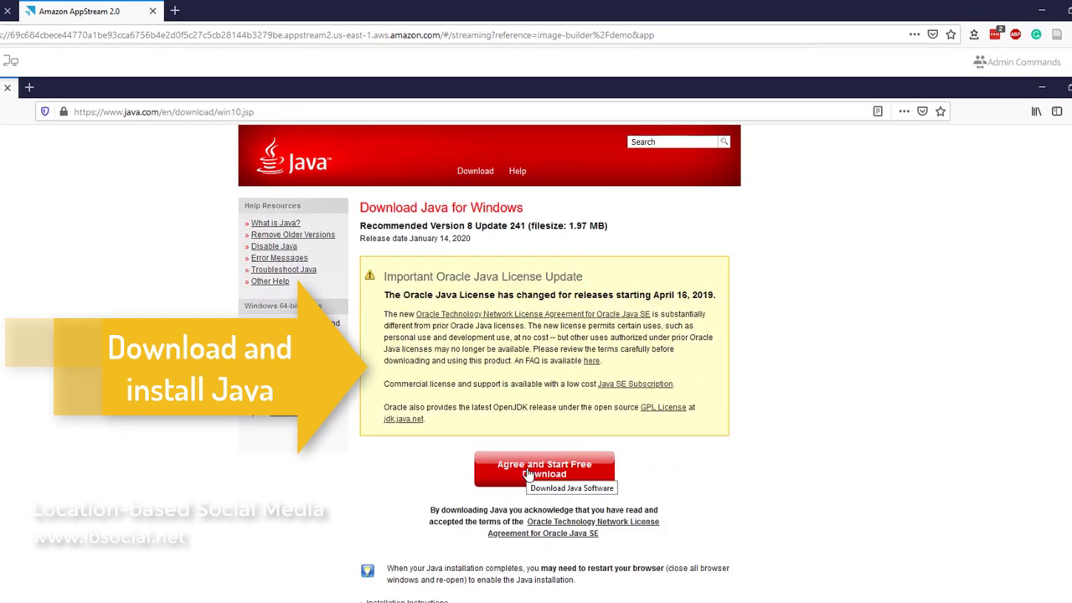
click(528, 474)
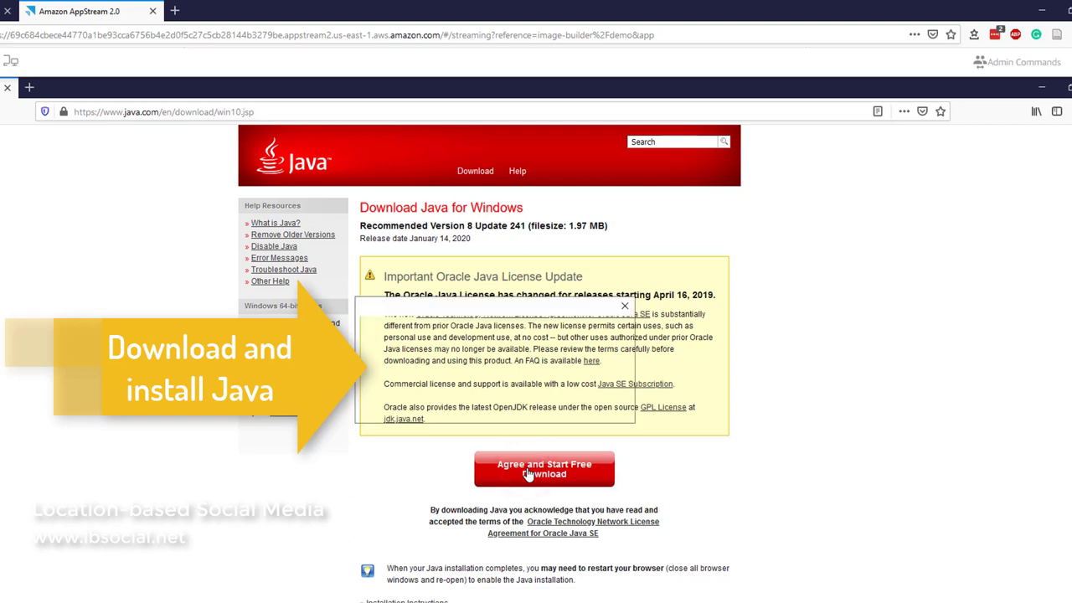
click(540, 408)
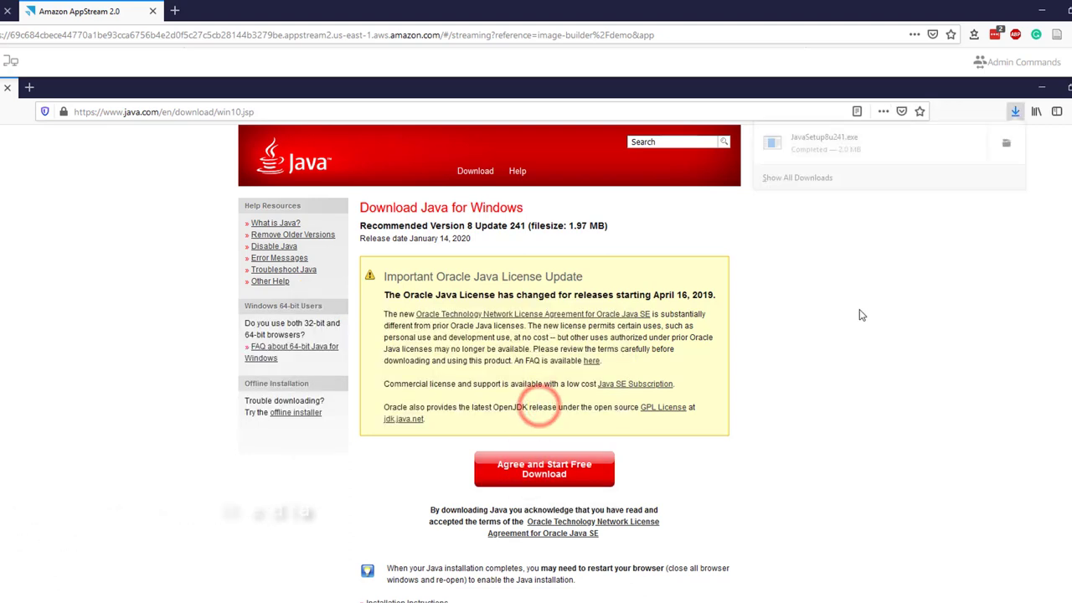
click(1007, 144)
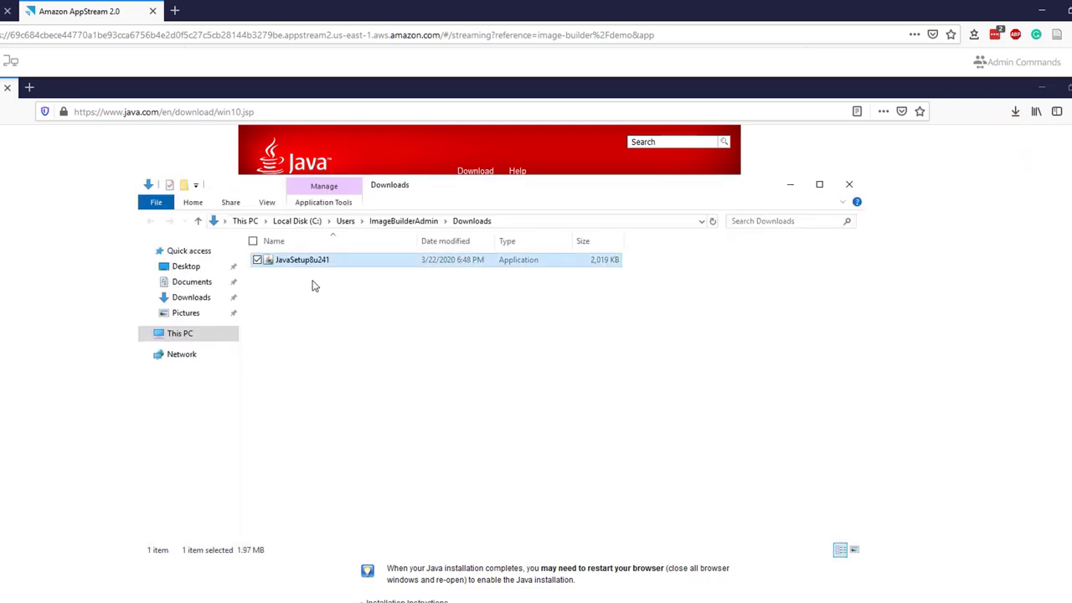
- Run JavaSetup8u241 and install Java 8 Update 241
double_click(302, 261)
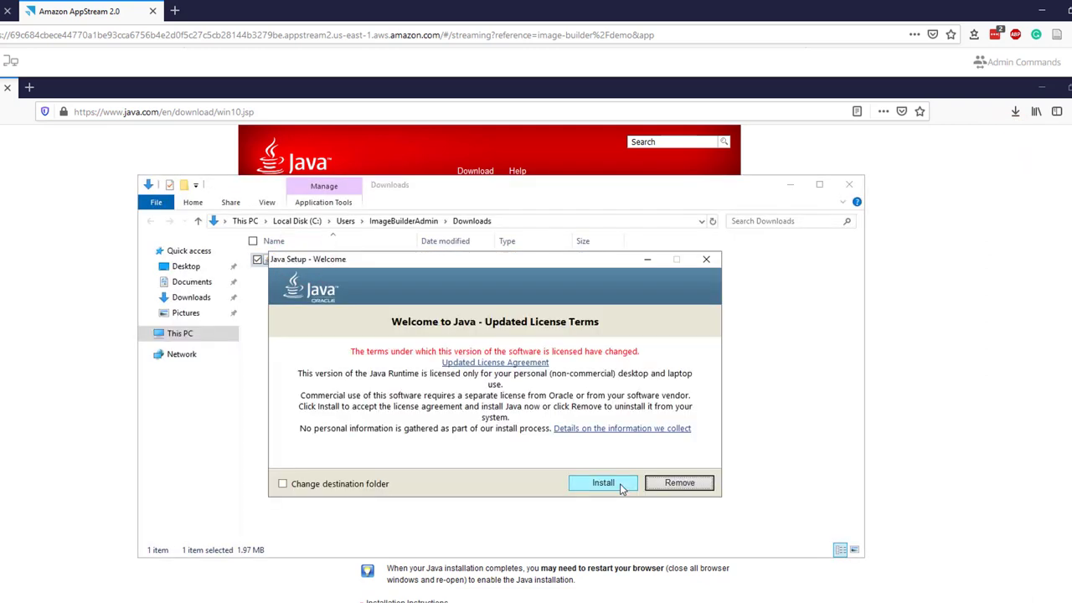
click(621, 488)
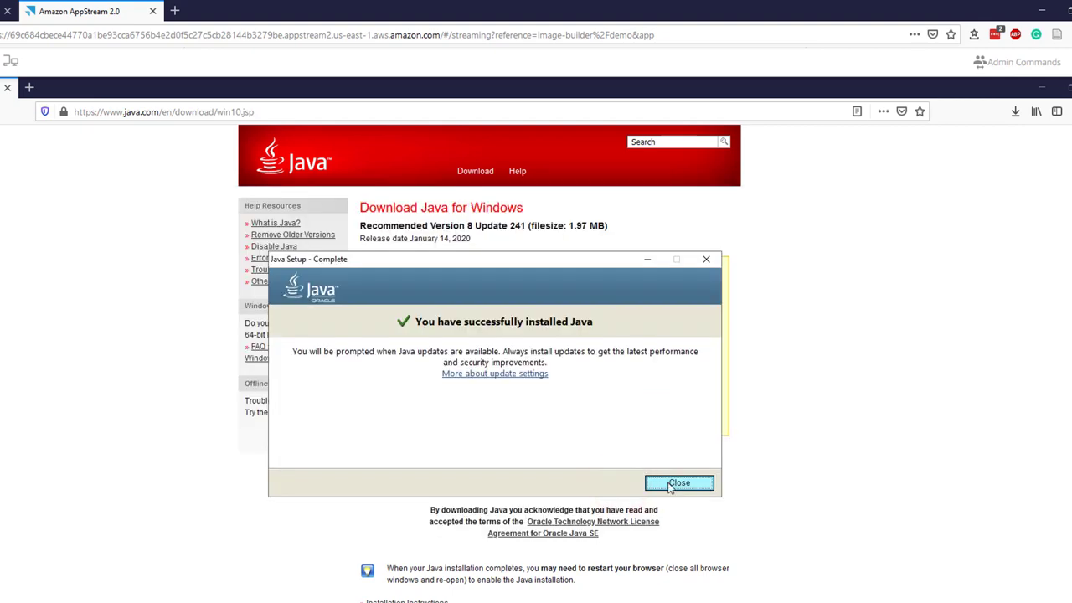
click(674, 484)
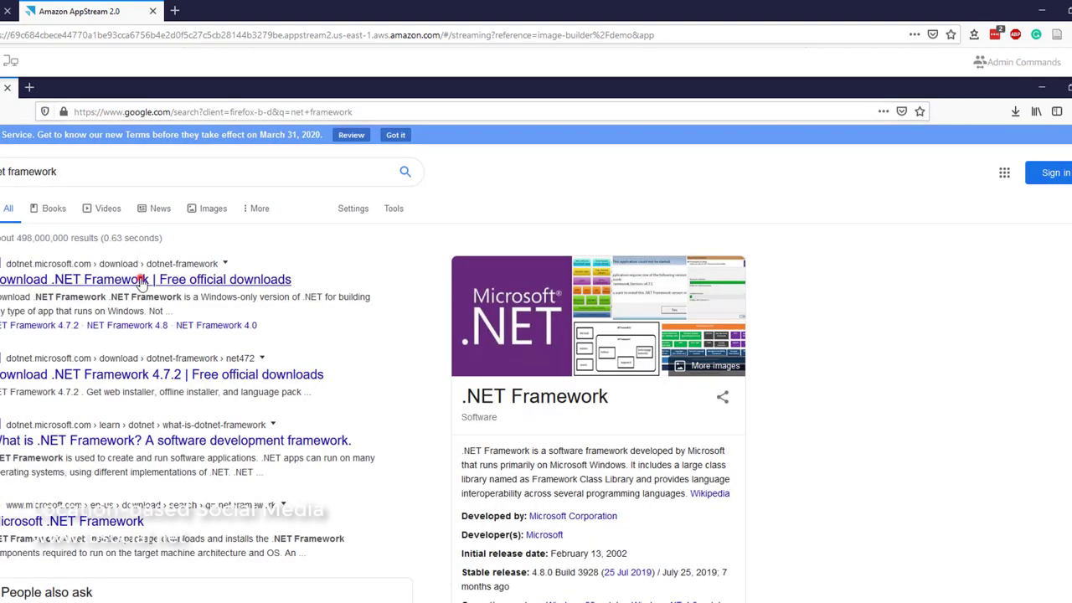
- Download the .NET Framework 4.8 Runtime web installer (ndp48-web) and show it in its folder
click(142, 281)
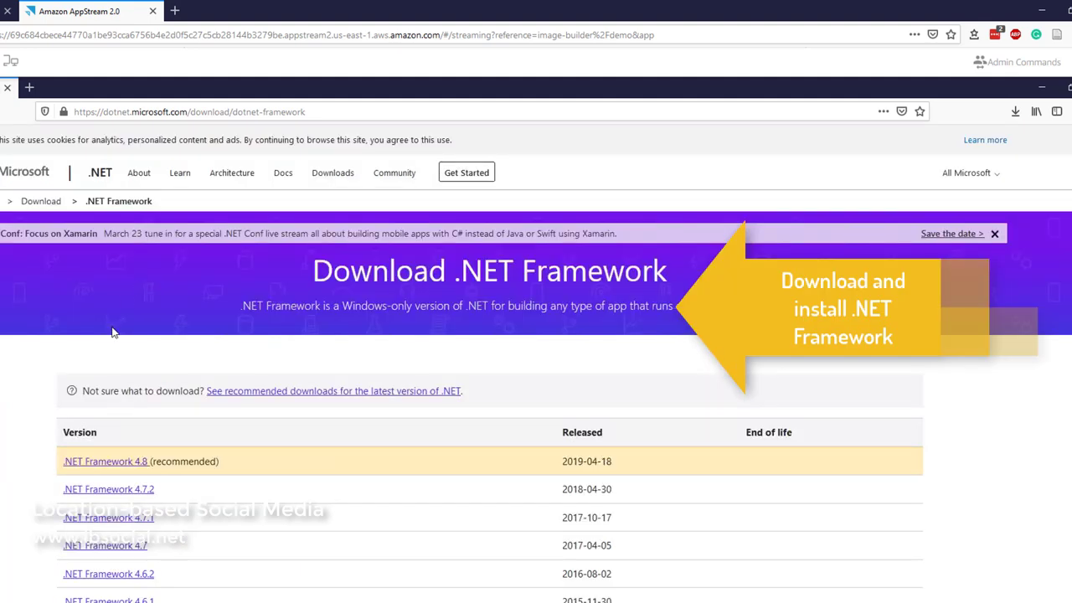
click(107, 463)
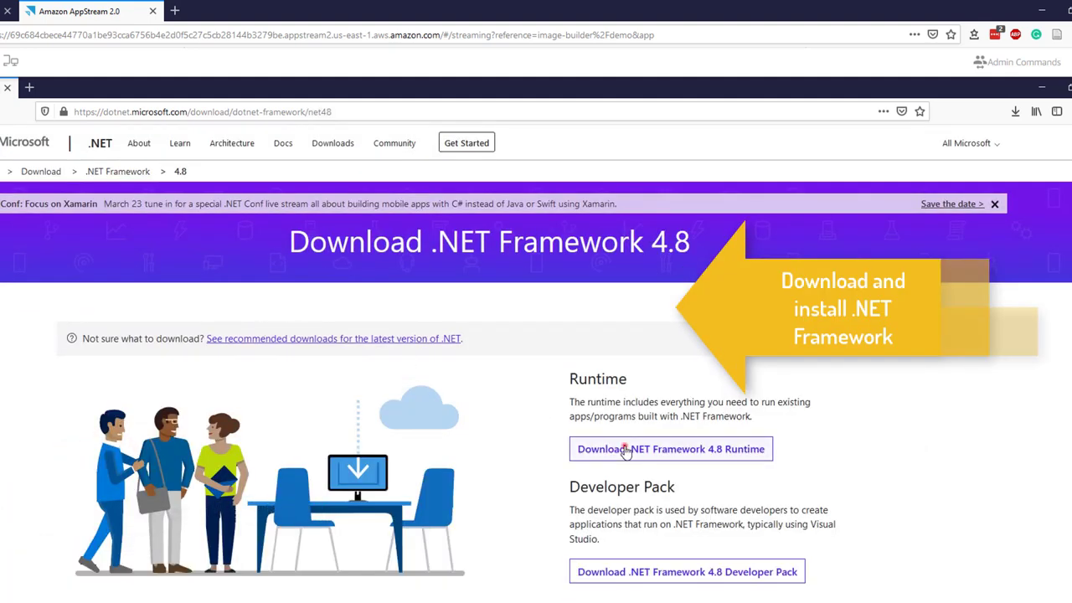
click(625, 450)
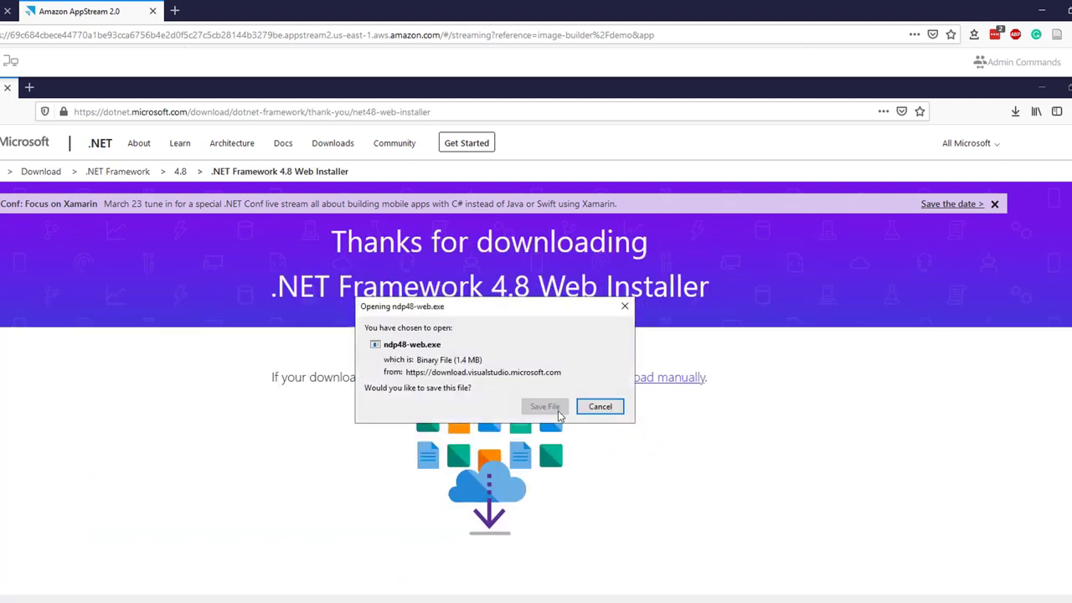
click(543, 408)
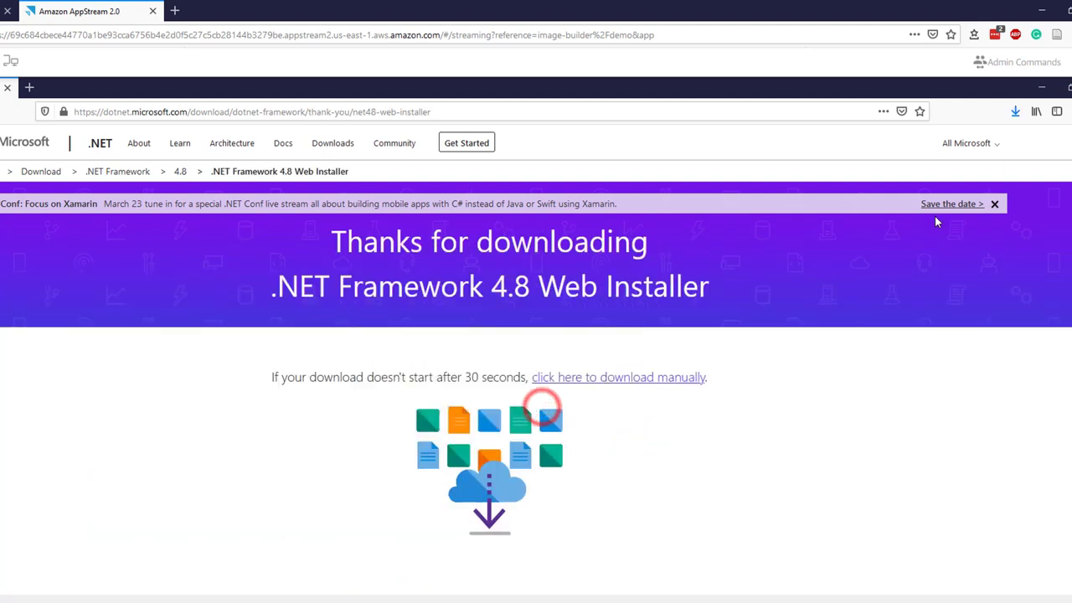
click(1016, 111)
click(1012, 137)
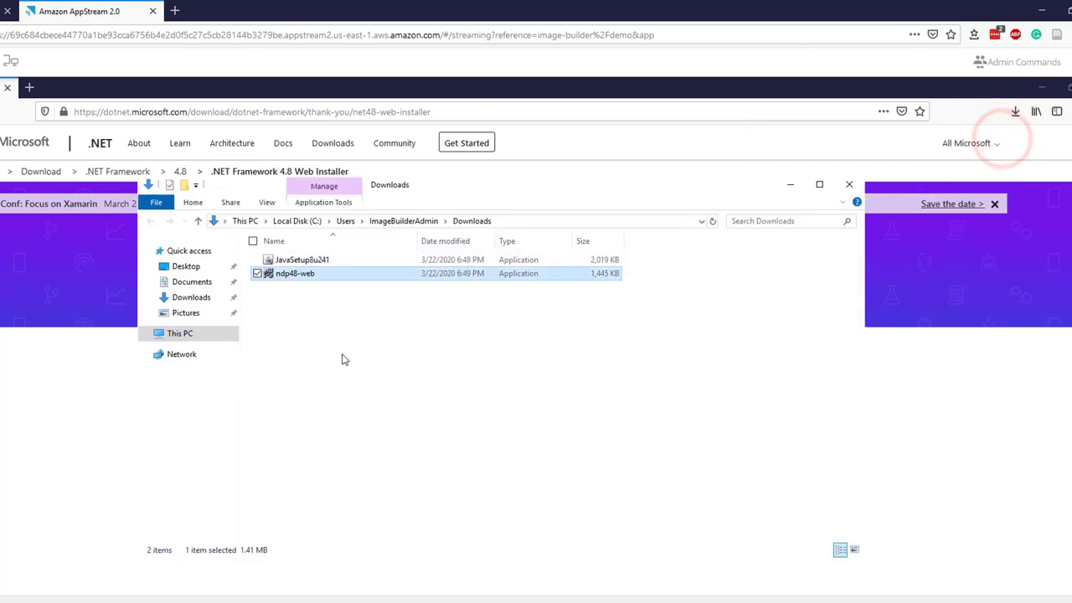
- Run ndp48-web, accept the license, install .NET Framework 4.8 and restart the image builder
double_click(285, 275)
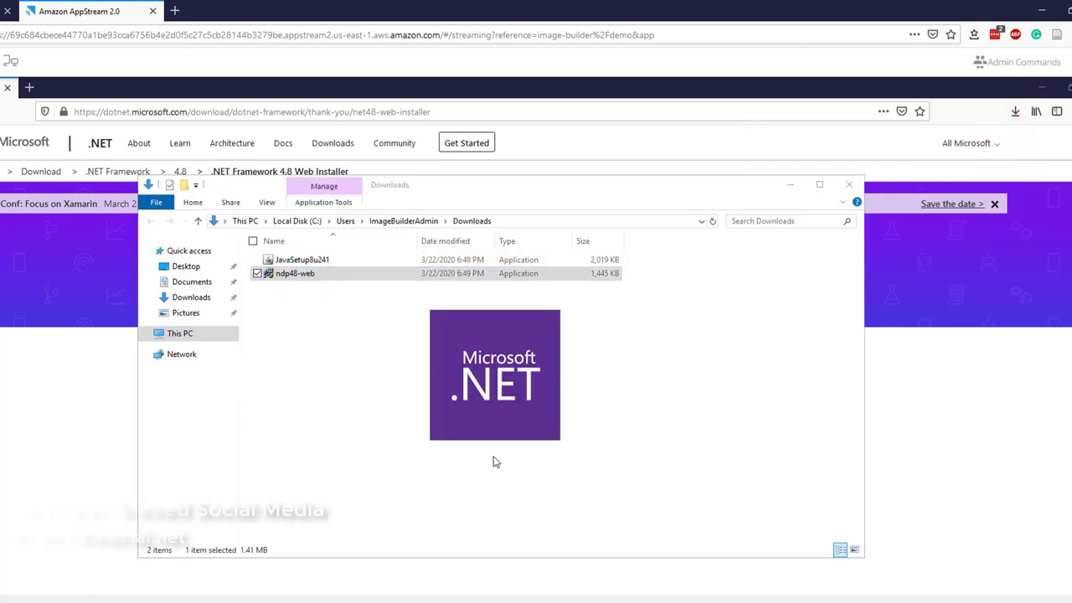
click(439, 453)
click(570, 512)
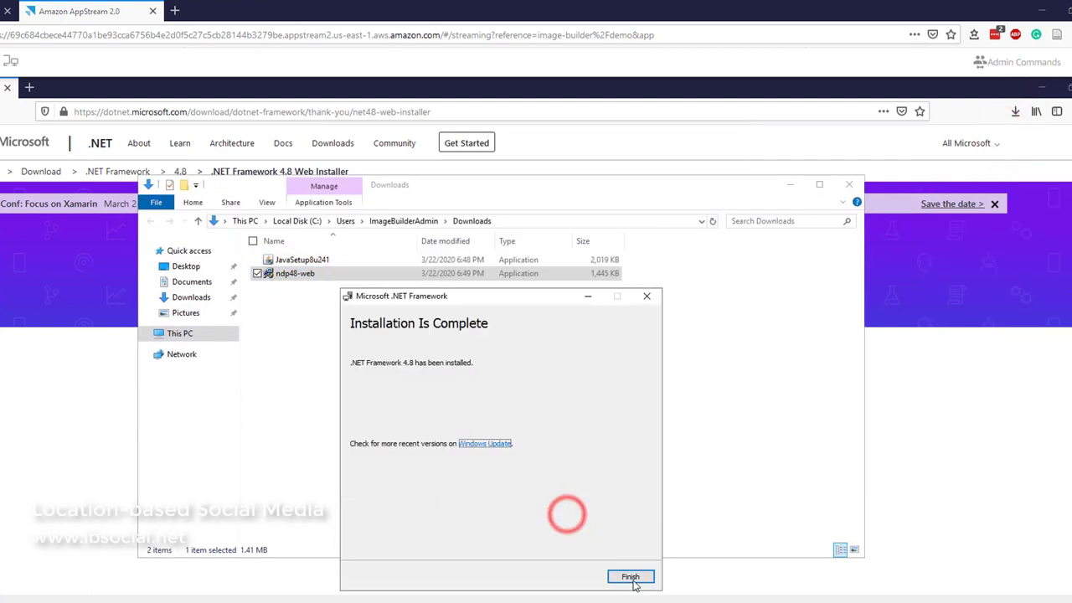
click(634, 576)
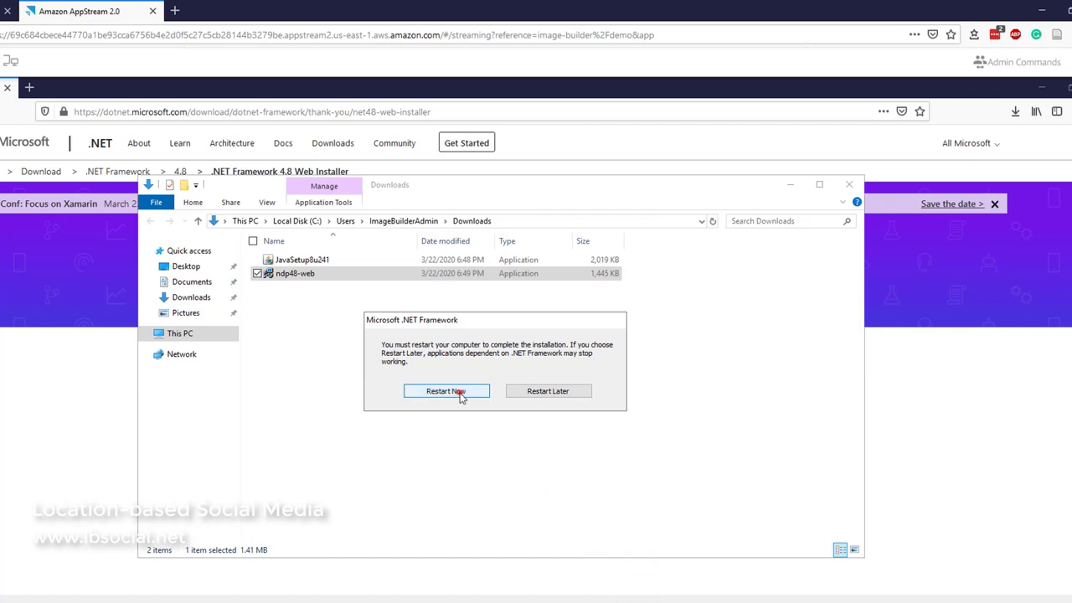
click(460, 394)
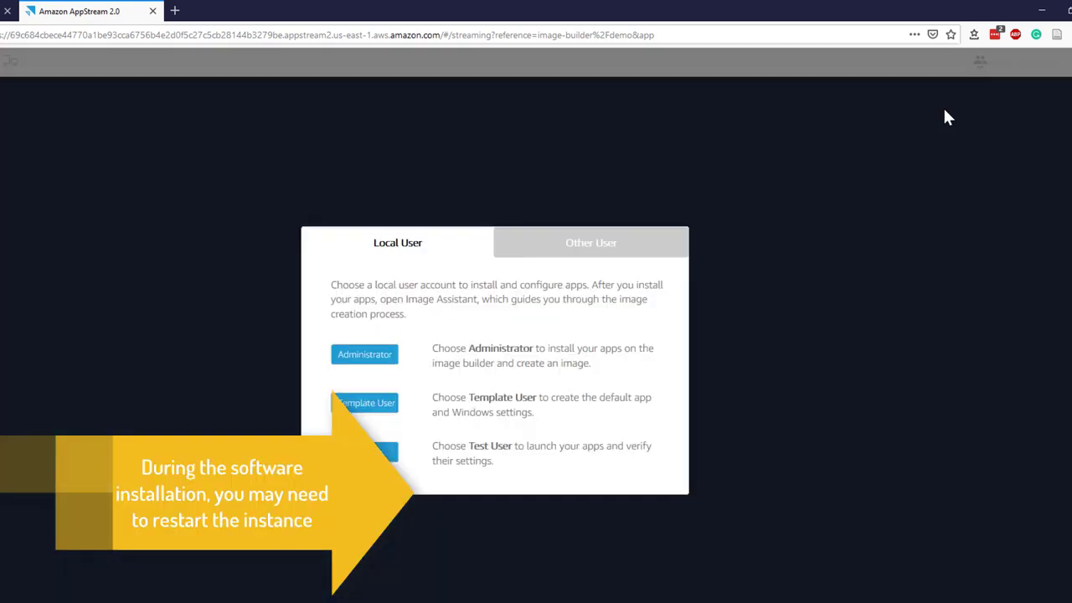
- Close the streaming tab and stop the demo image builder
click(152, 11)
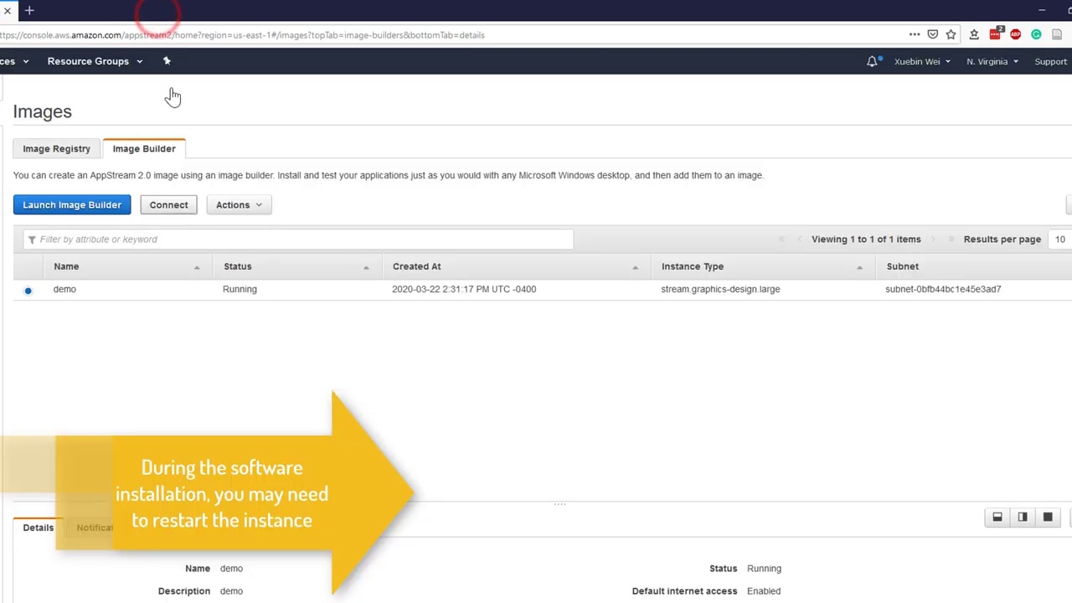
click(28, 289)
click(234, 204)
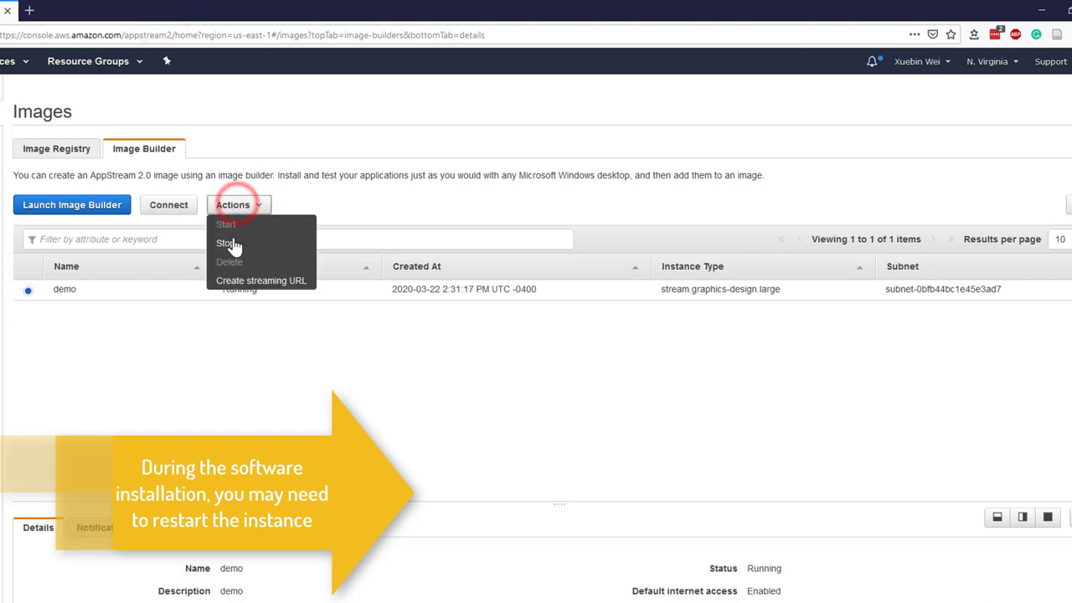
click(229, 243)
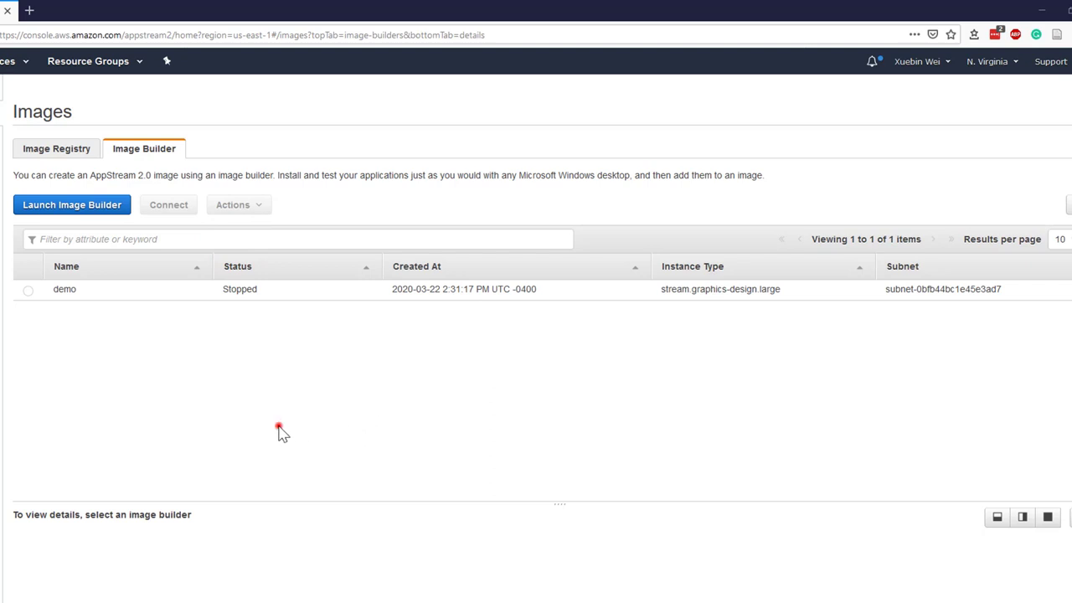
- Start the demo image builder again and connect to it once it is running
click(28, 289)
click(231, 204)
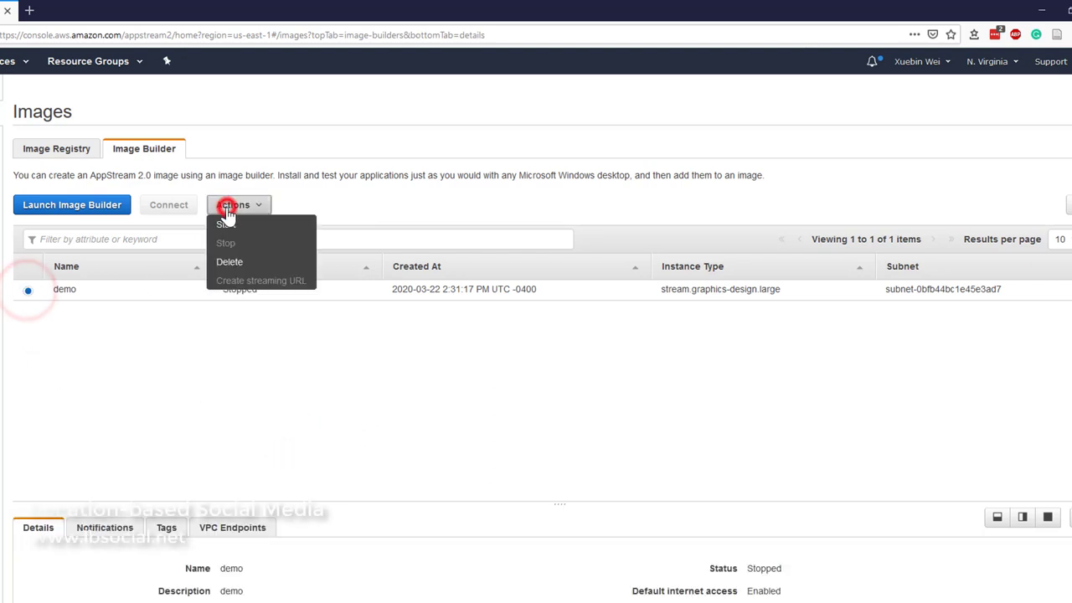
click(228, 226)
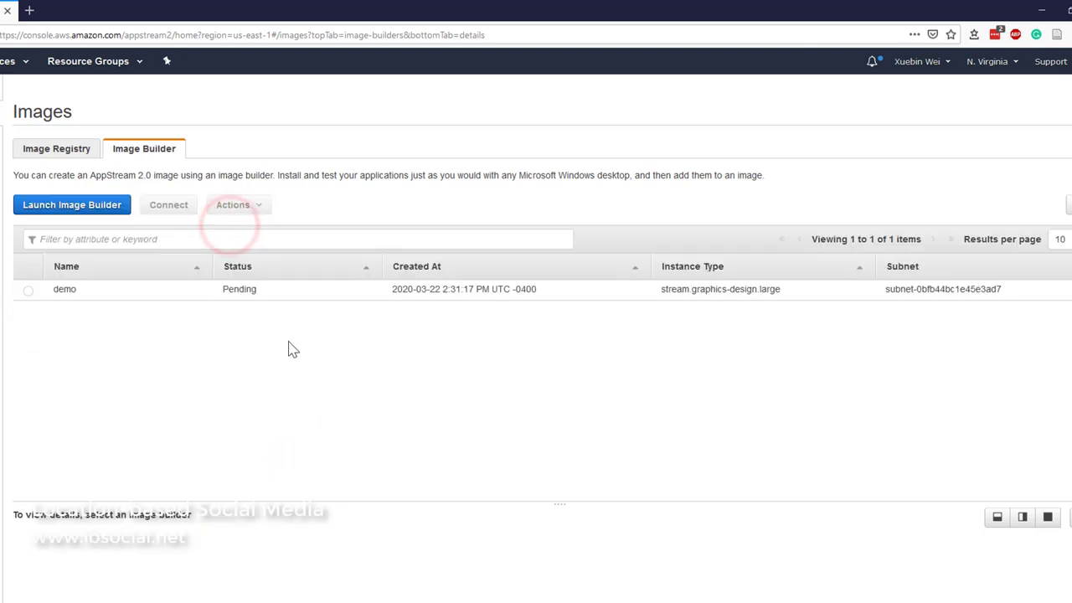
click(28, 290)
click(169, 205)
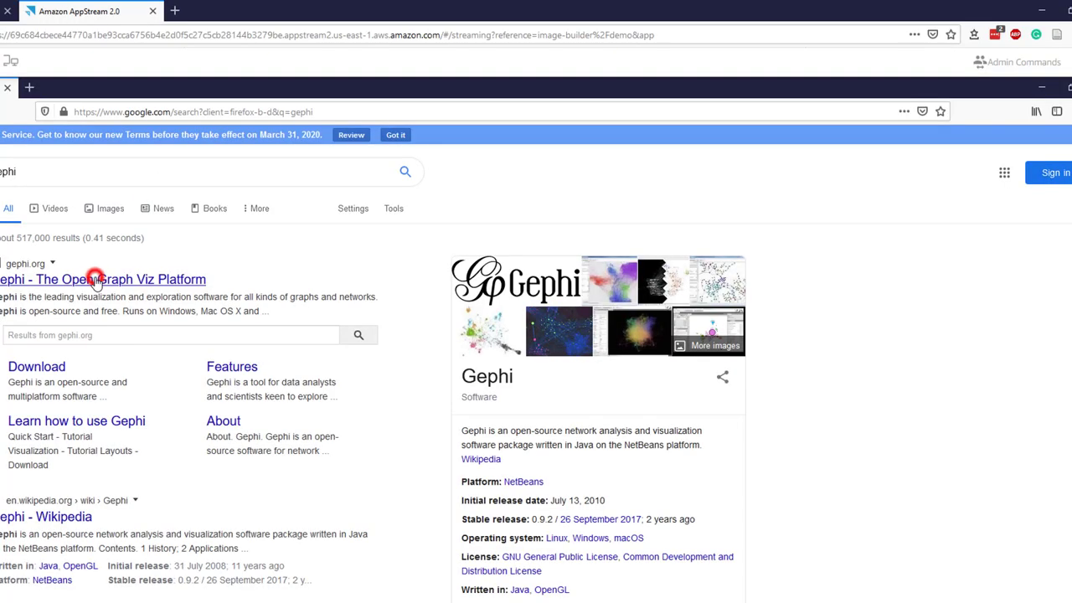
- Download gephi-0.9.2-windows.exe from gephi.org and show it in its folder
click(95, 279)
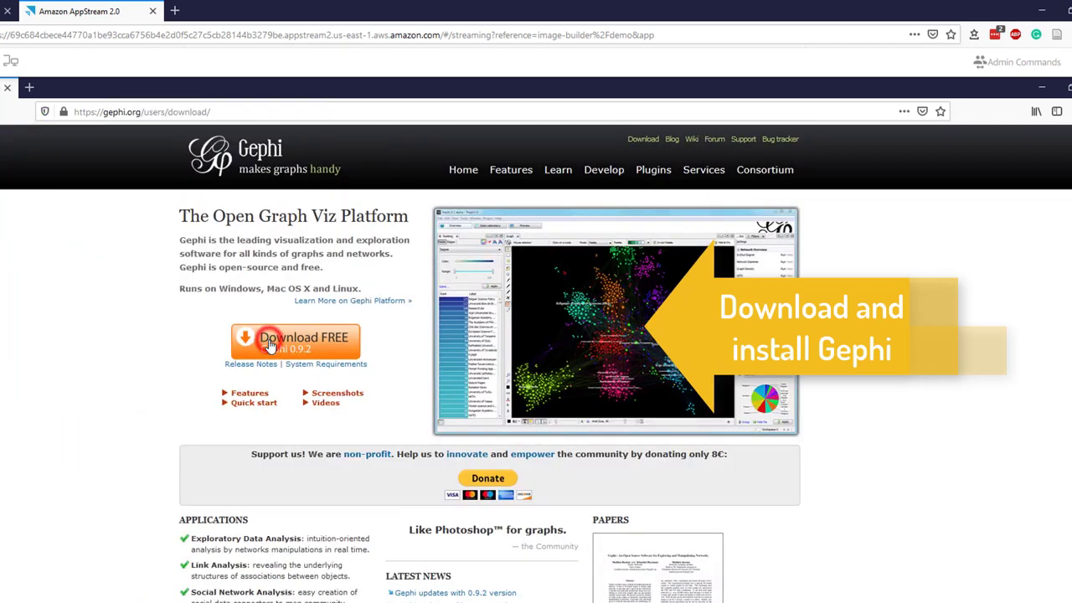
click(269, 346)
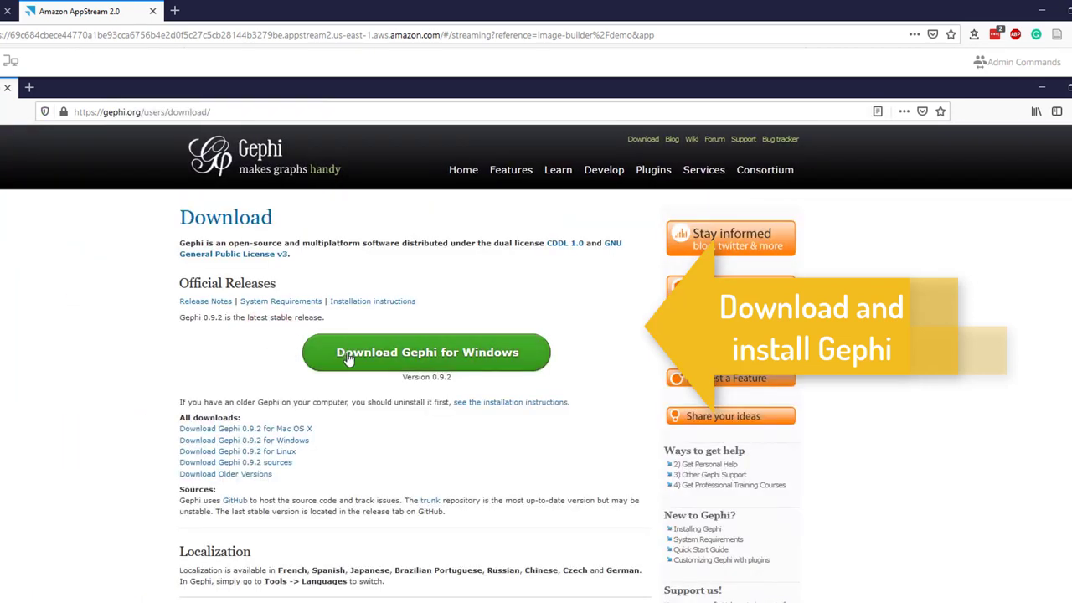
click(348, 356)
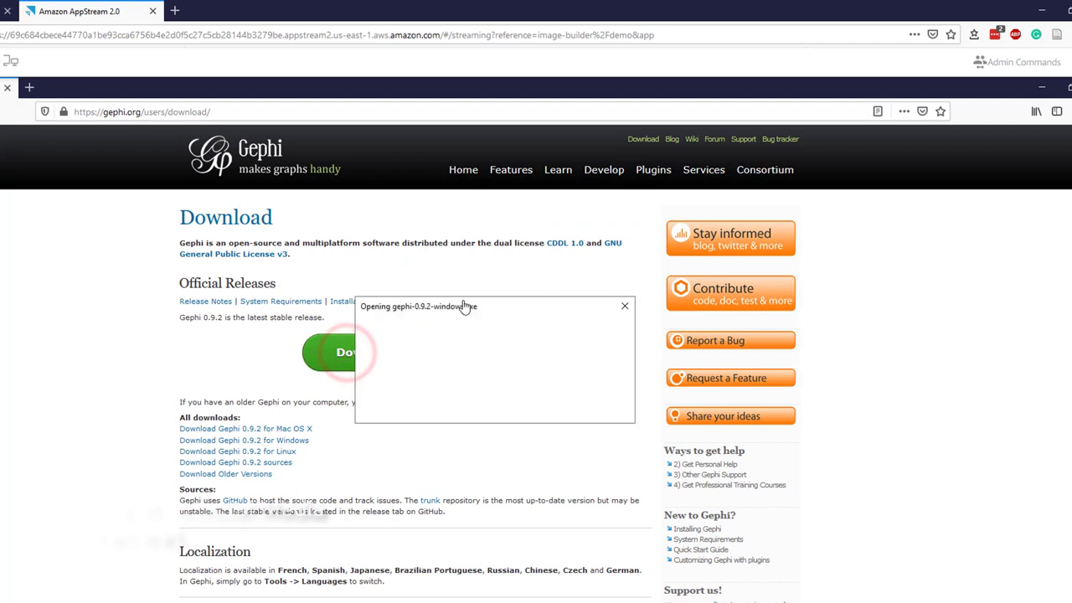
click(548, 406)
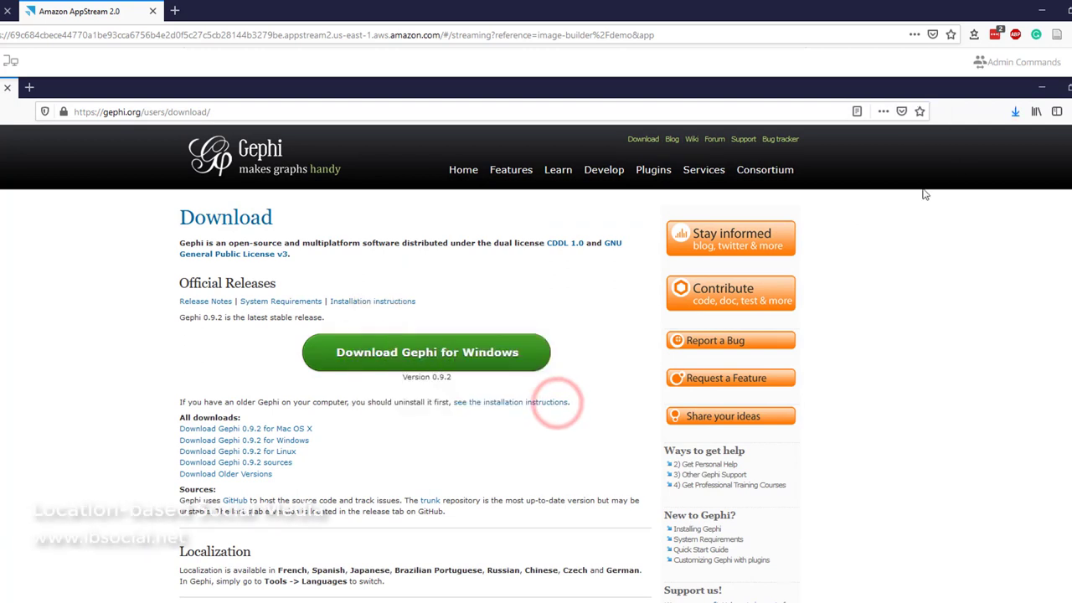
click(1014, 111)
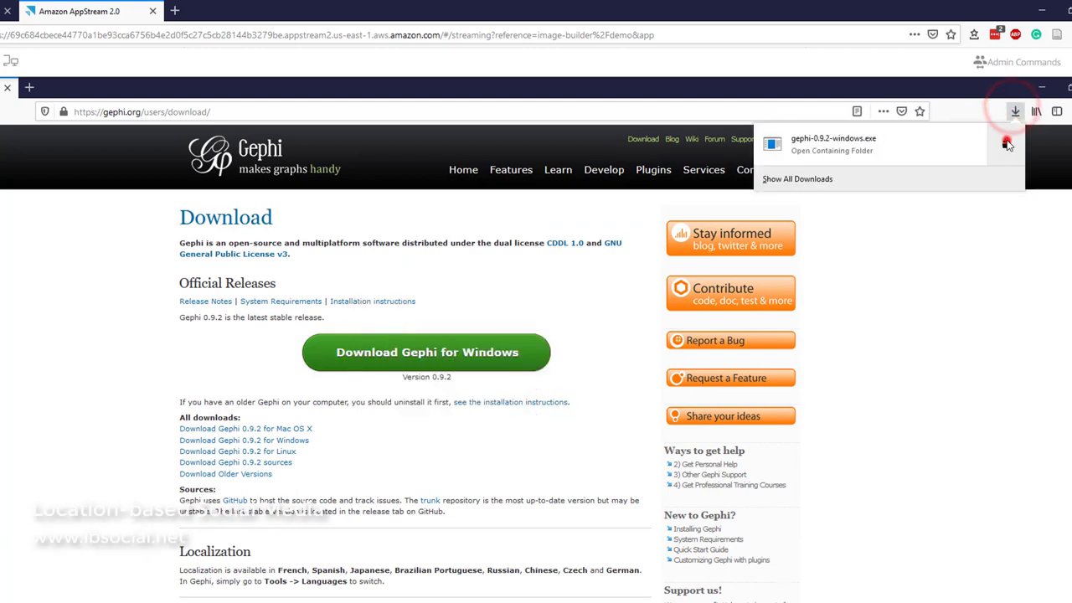
click(1005, 138)
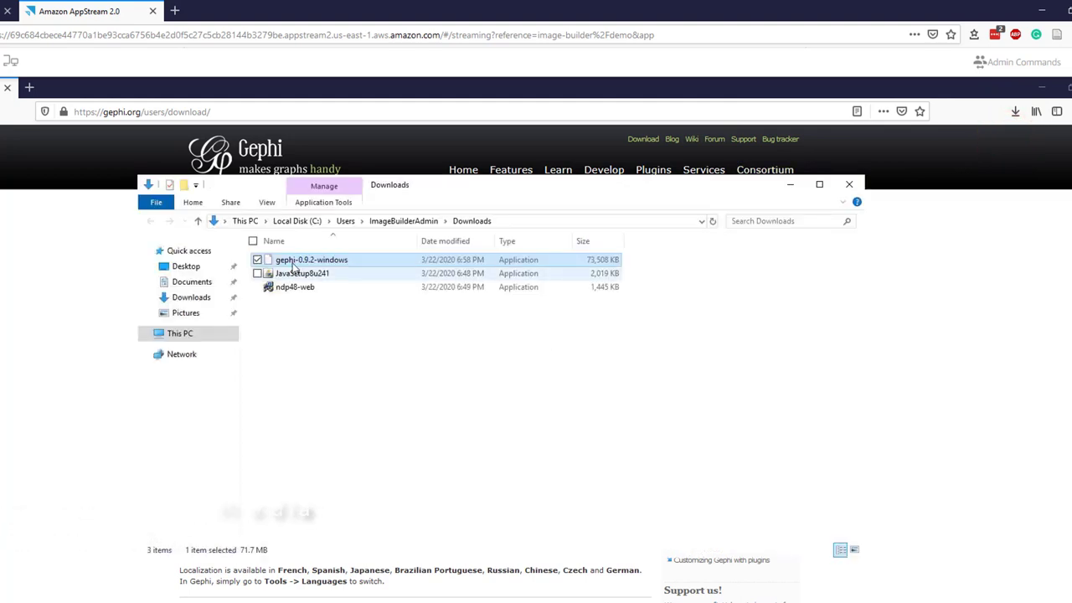
- Install Gephi 0.9.2 into C:\Program Files\Gephi-0.9.2, accepting the license and default options
double_click(292, 263)
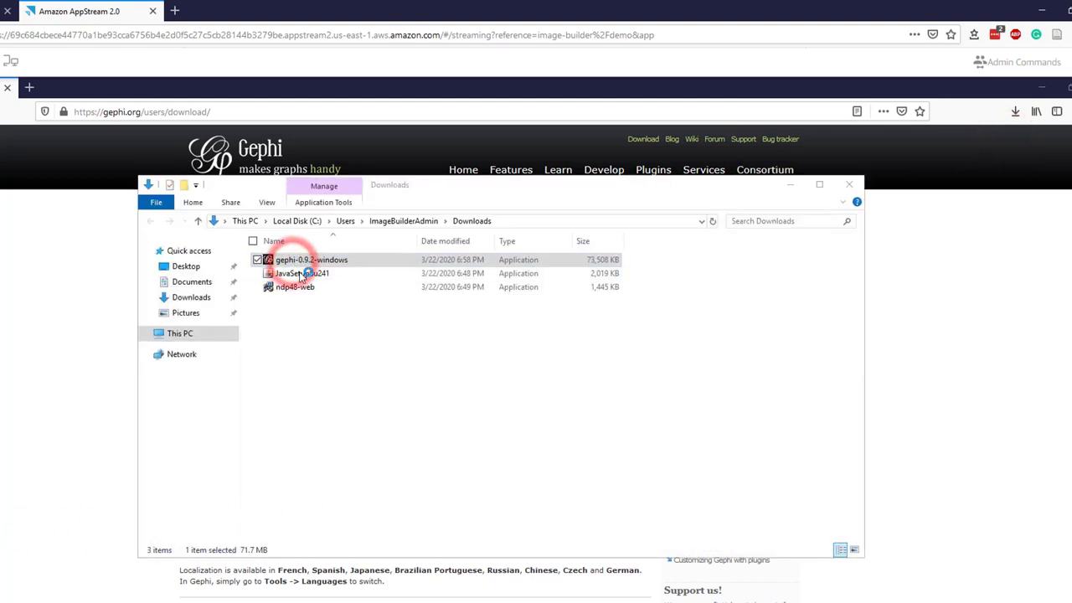
click(584, 473)
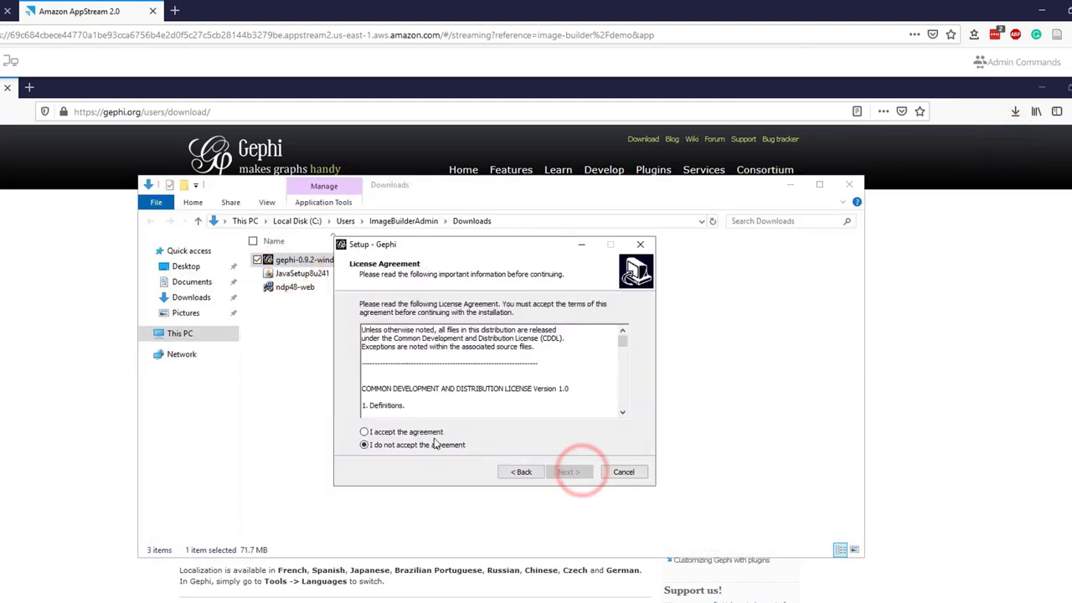
click(570, 471)
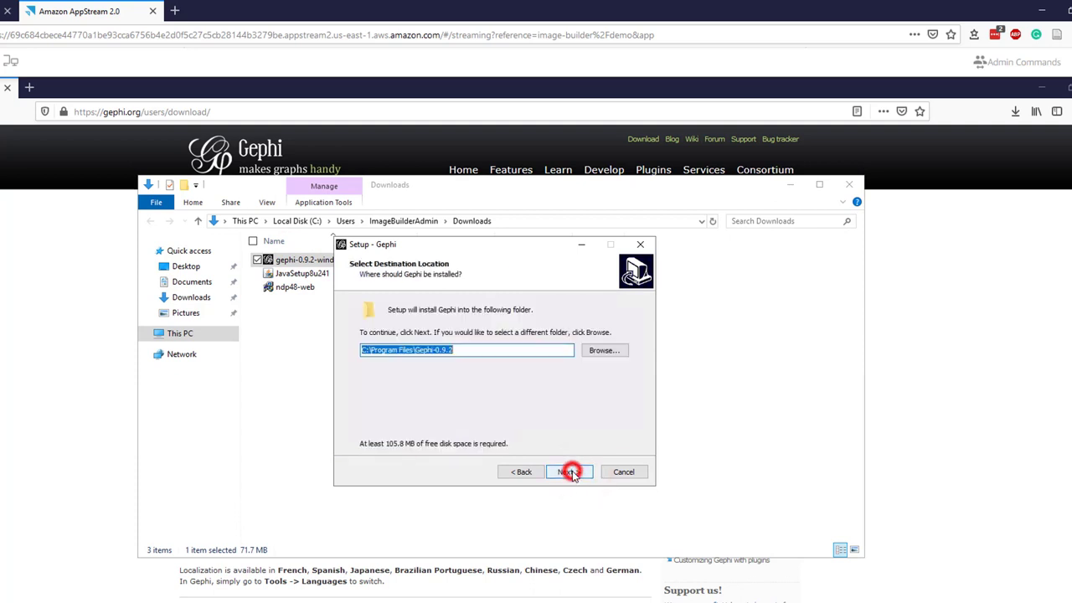
click(571, 473)
click(572, 474)
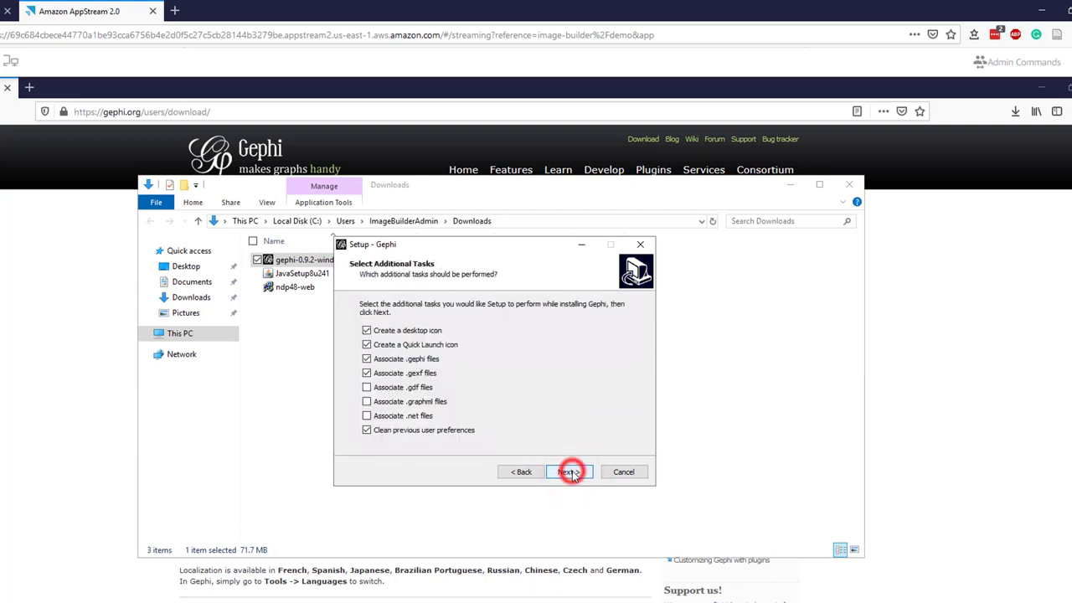
click(571, 473)
click(571, 473)
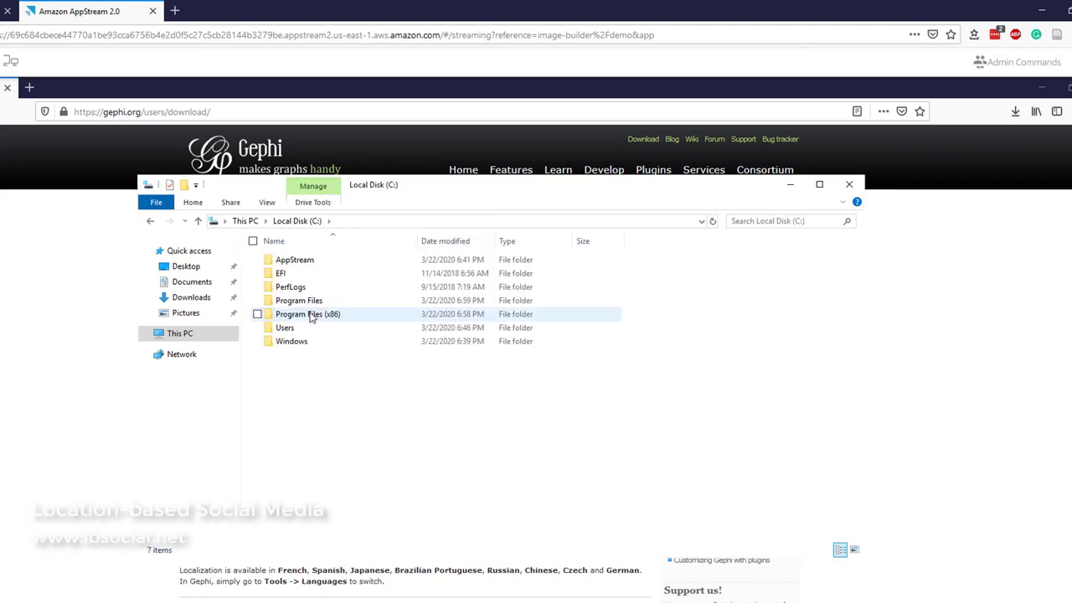
- Copy the C:\Program Files (x86)\Java\jre1.8.0_241 folder path from Explorer's address bar
double_click(310, 315)
double_click(307, 311)
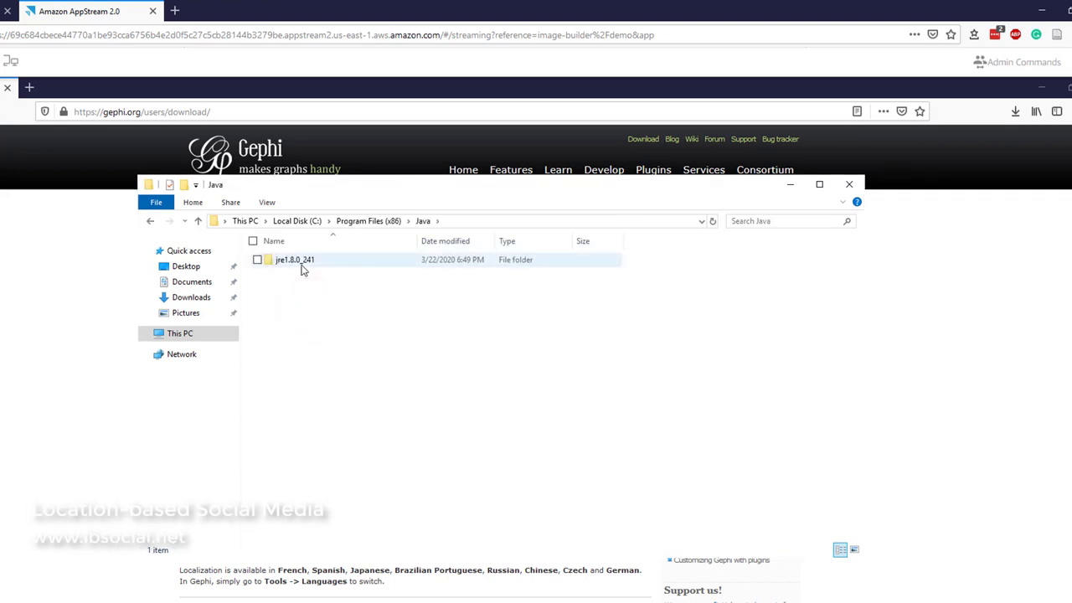
double_click(299, 262)
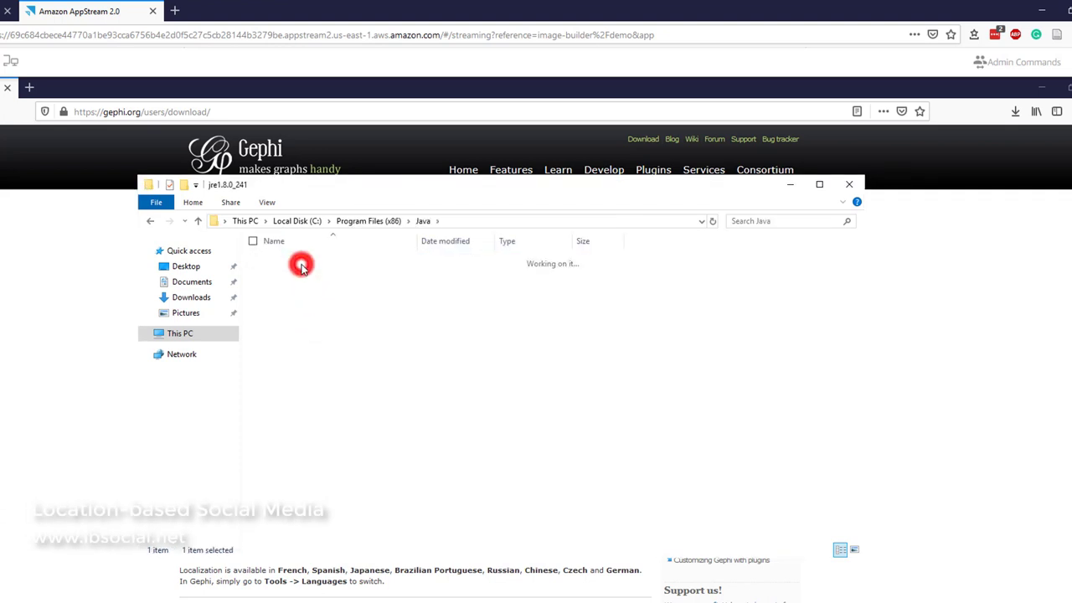
click(522, 217)
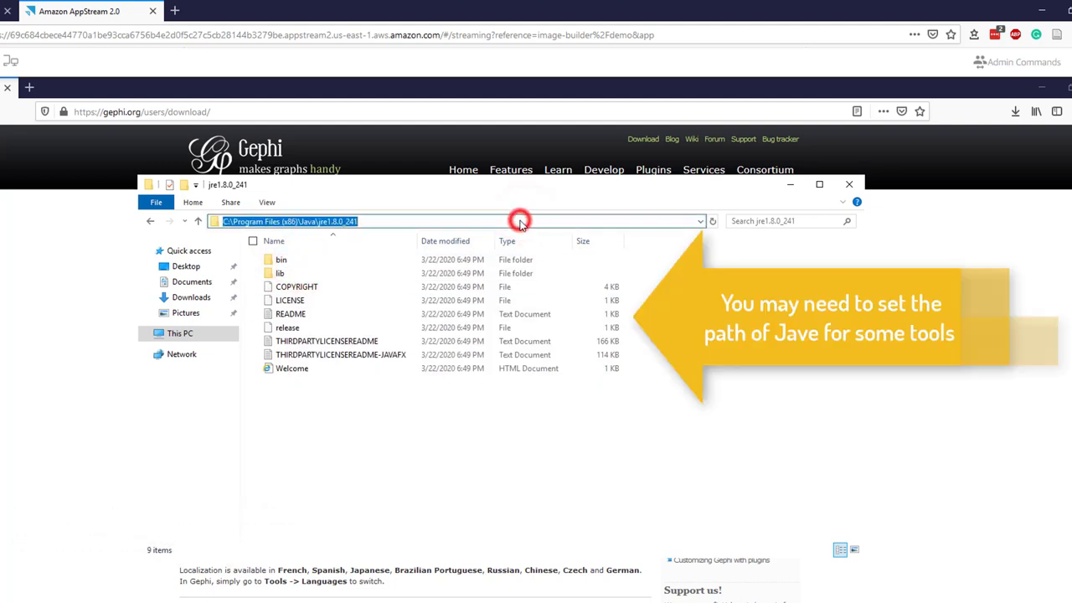
right_click(342, 223)
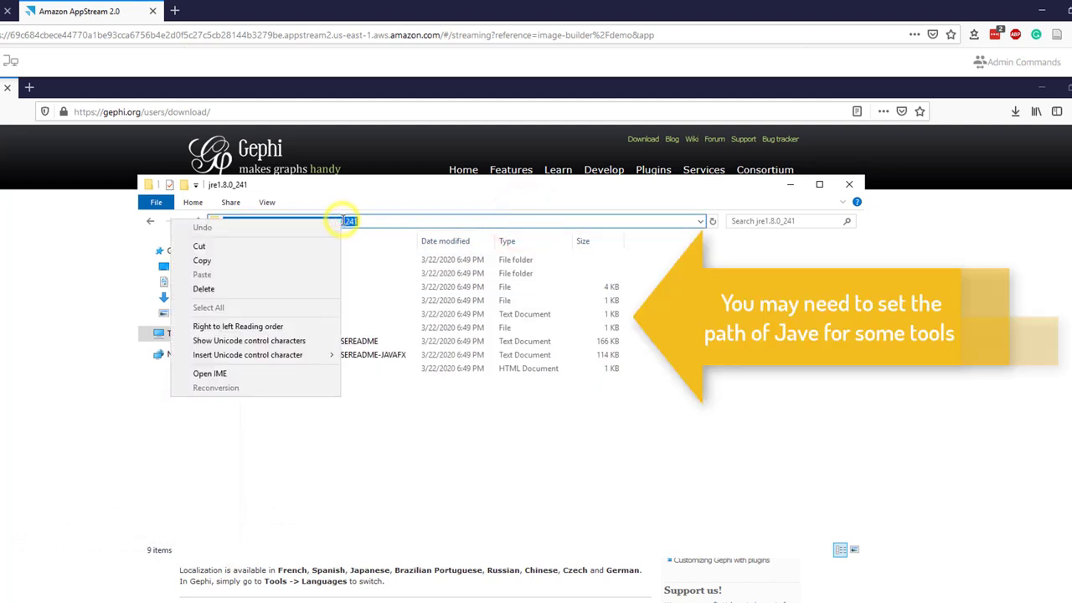
click(267, 261)
click(347, 483)
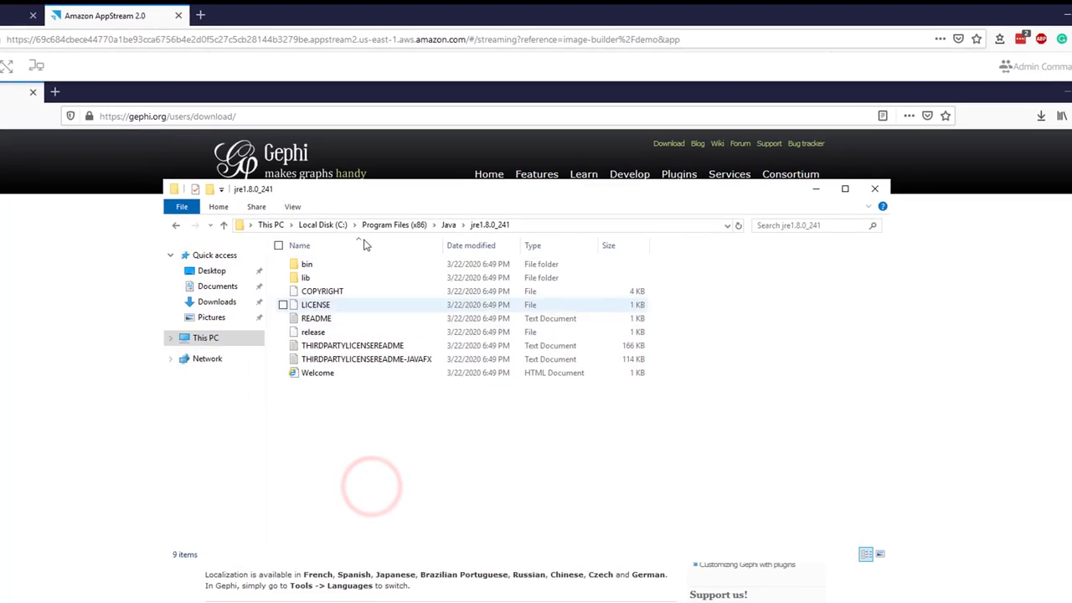
- Uncomment jdkhome in etc\gephi.conf, paste the Java path, save, and close Notepad
click(323, 225)
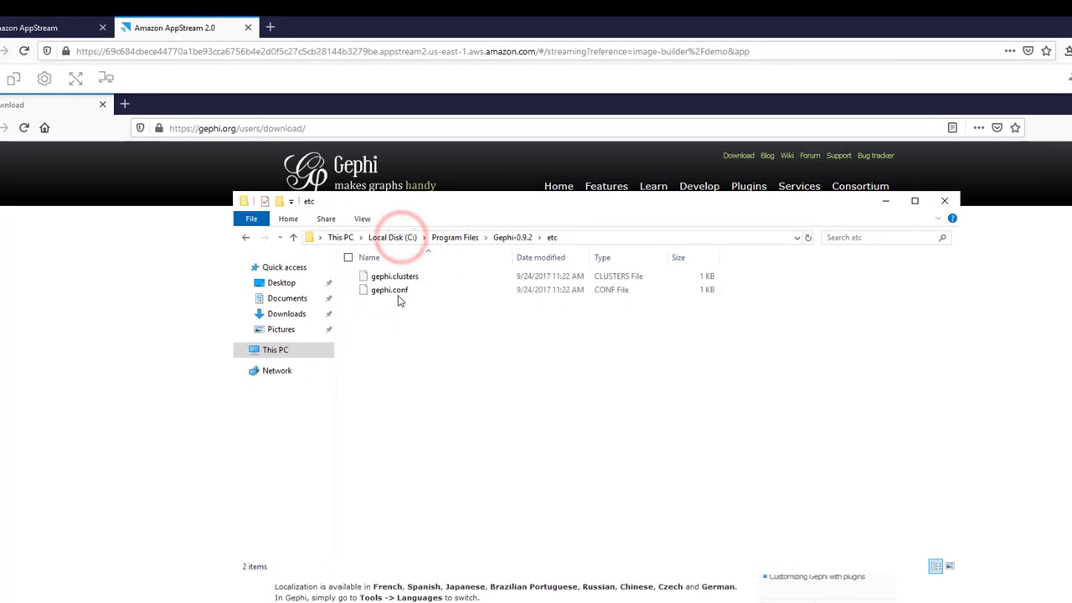
double_click(329, 288)
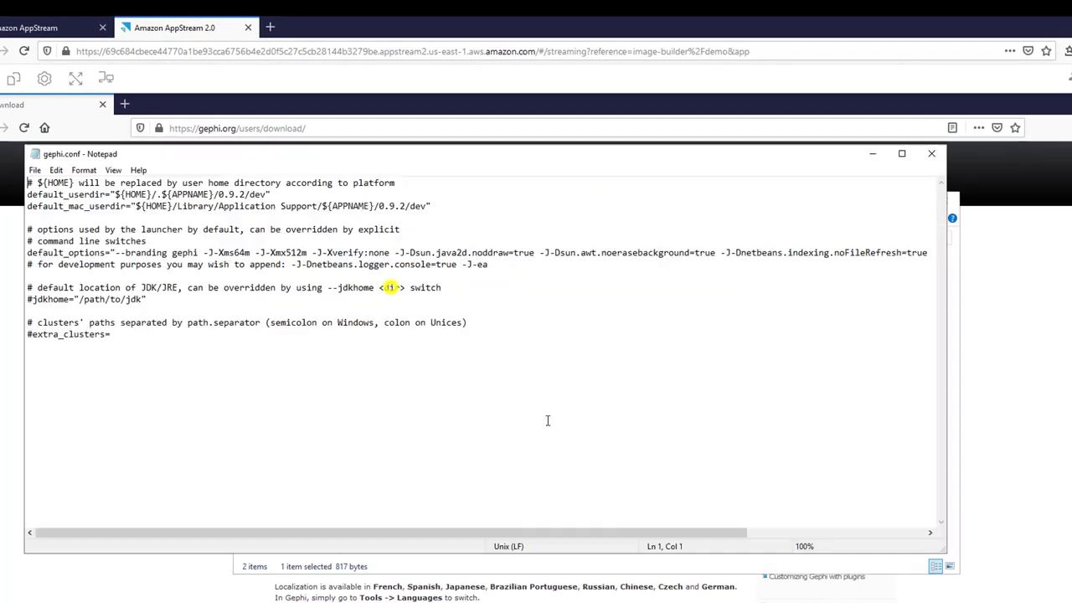
click(32, 299)
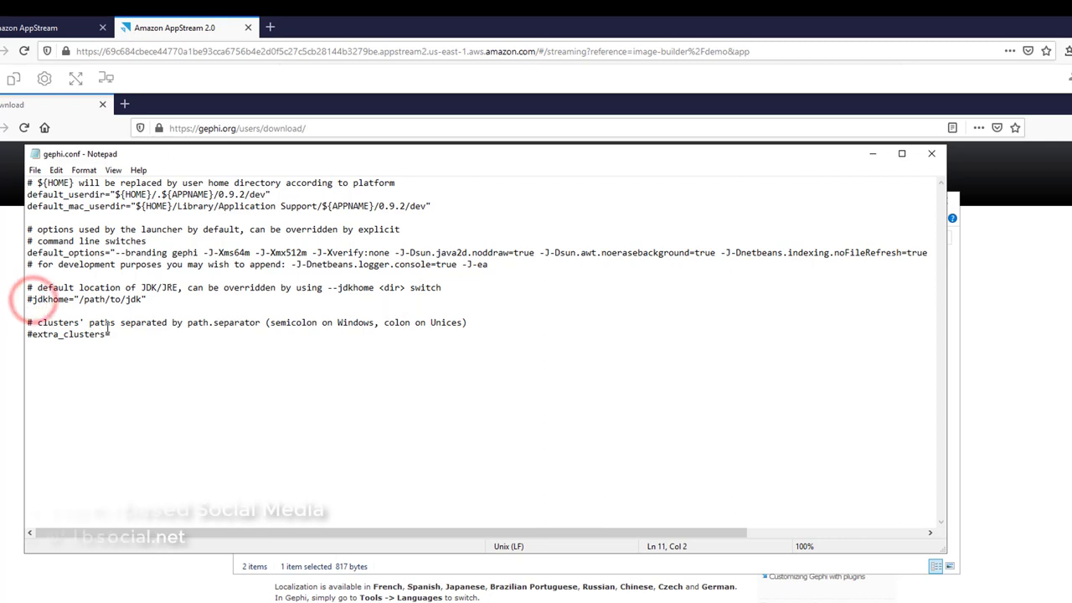
key(ctrl+v)
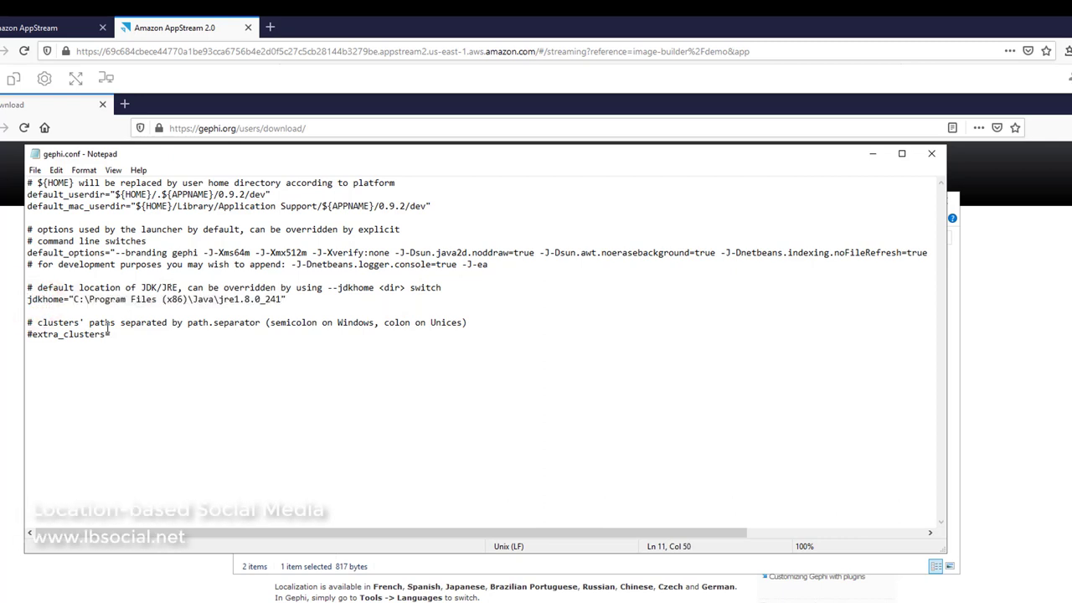
click(37, 170)
click(48, 210)
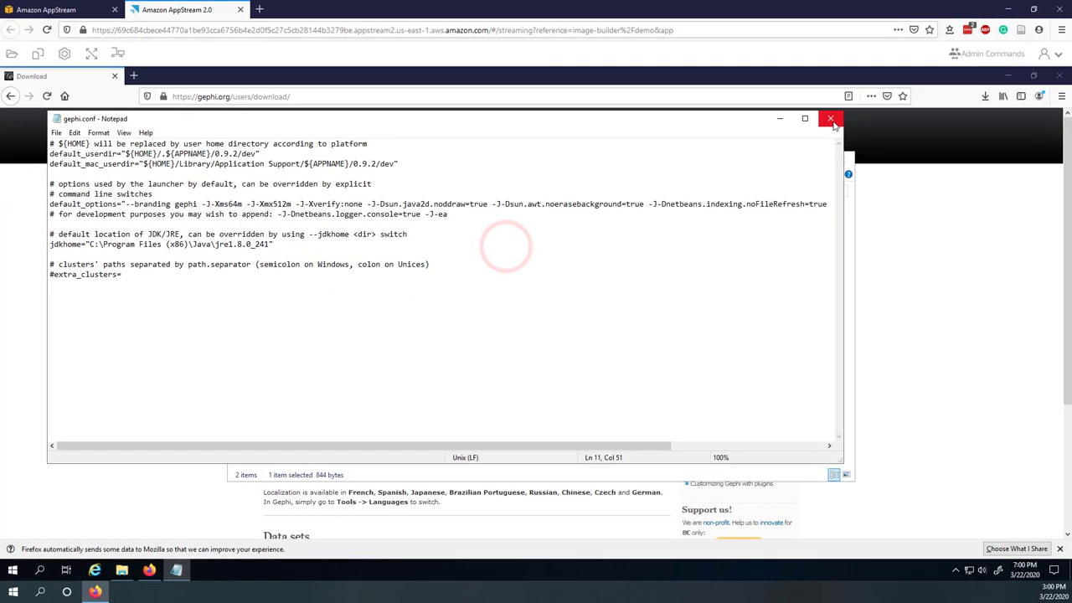
click(925, 152)
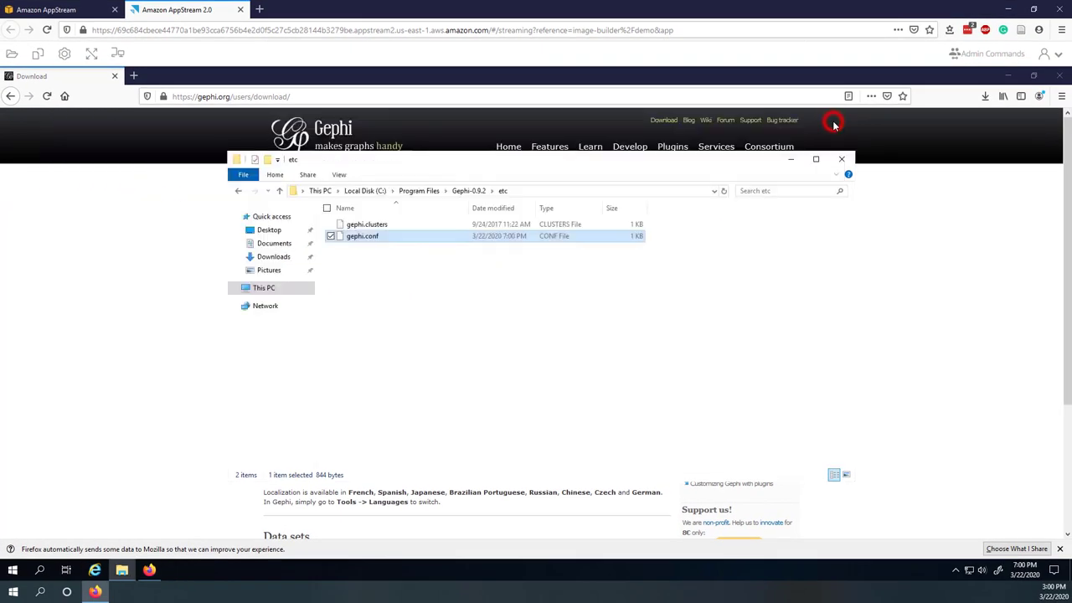
key(super+d)
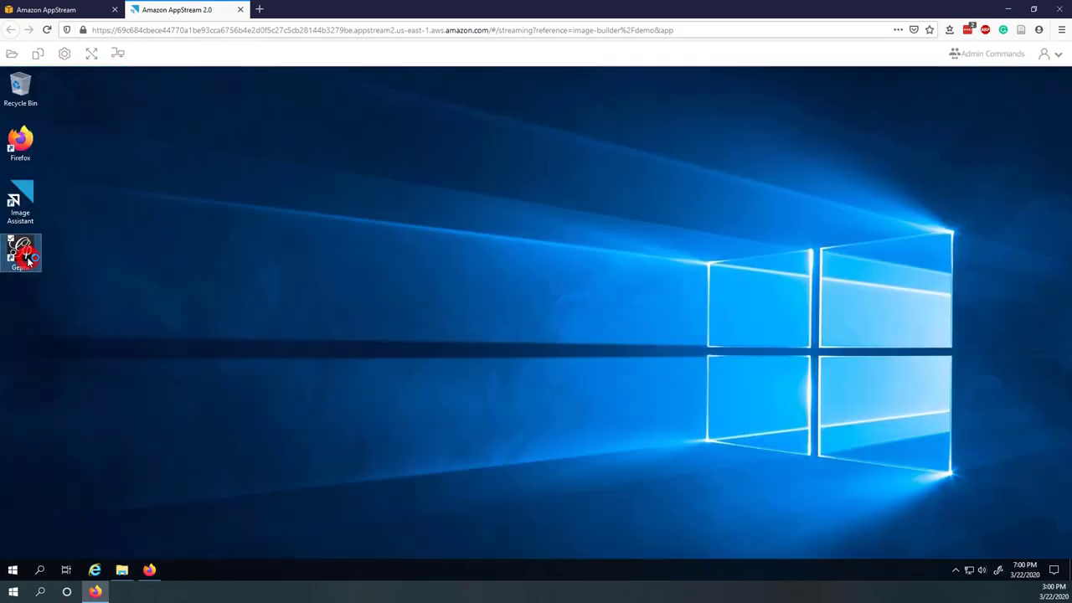
- Launch Gephi from the desktop, close it, then go to the Notepad++ Downloads page
double_click(27, 262)
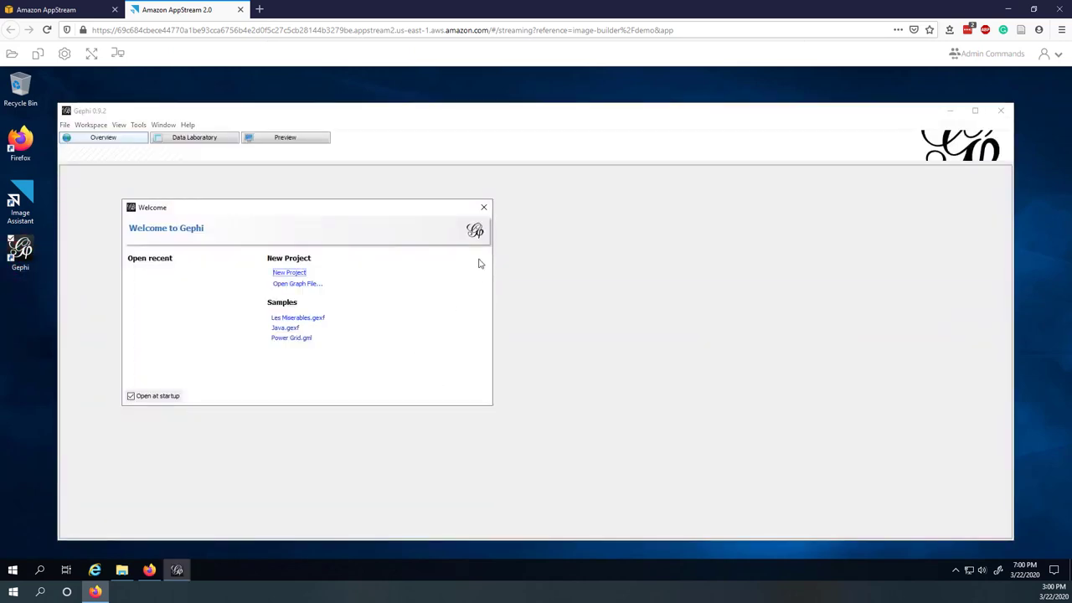
click(483, 208)
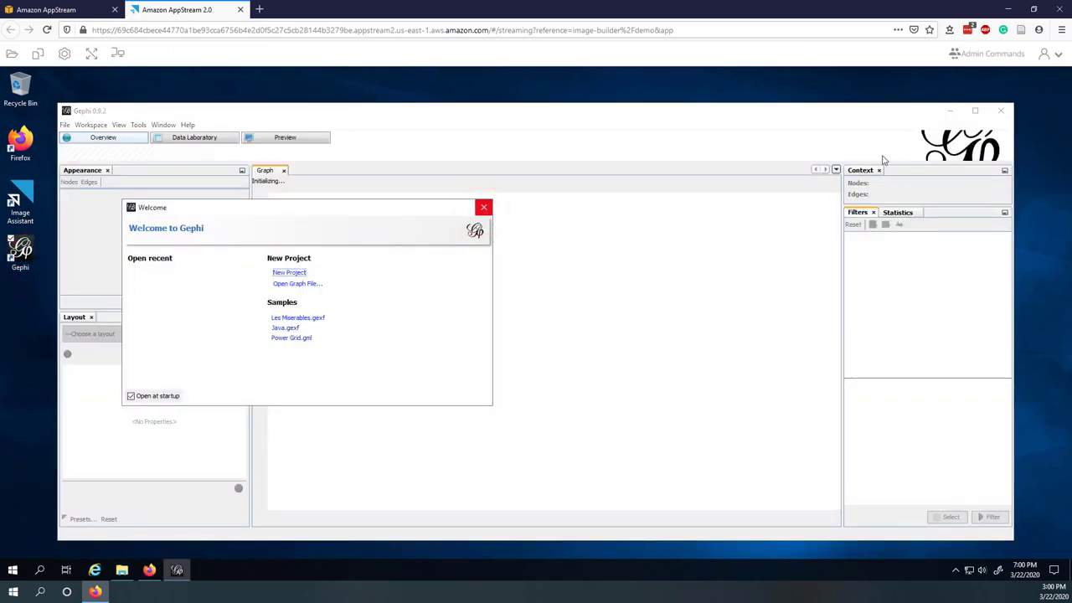
click(1000, 110)
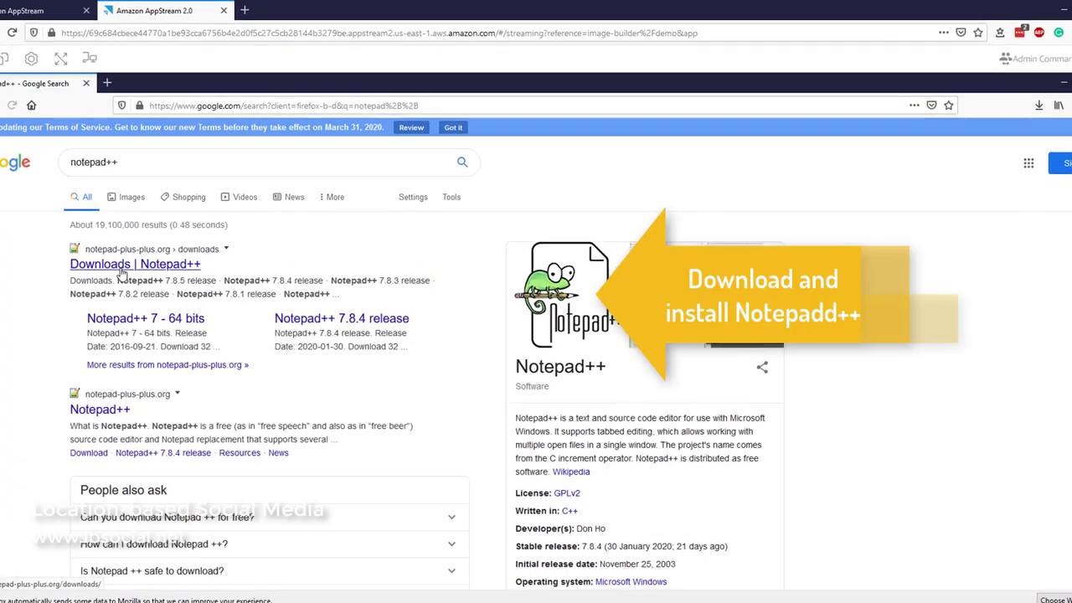
click(122, 267)
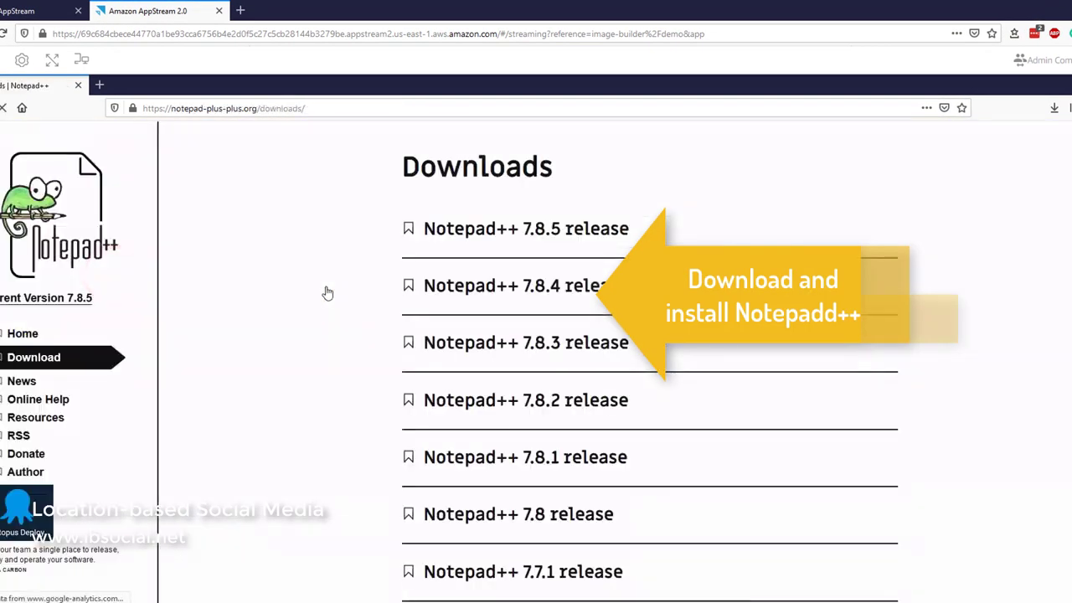
- Save the Notepad++ 7.8.5 installer and show it in the Downloads folder
click(551, 230)
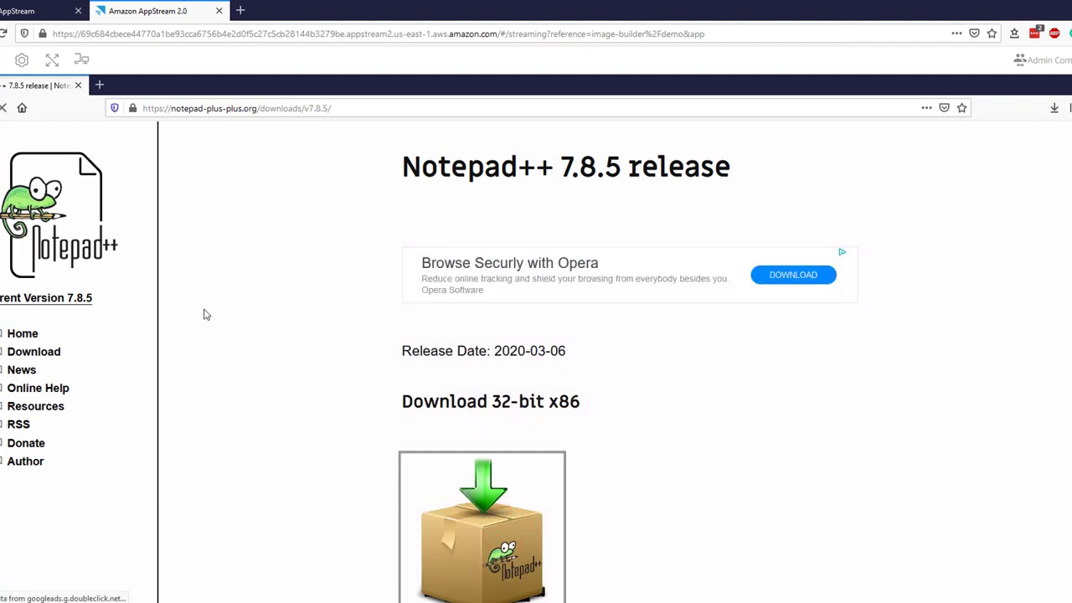
scroll(403, 361, down, 3)
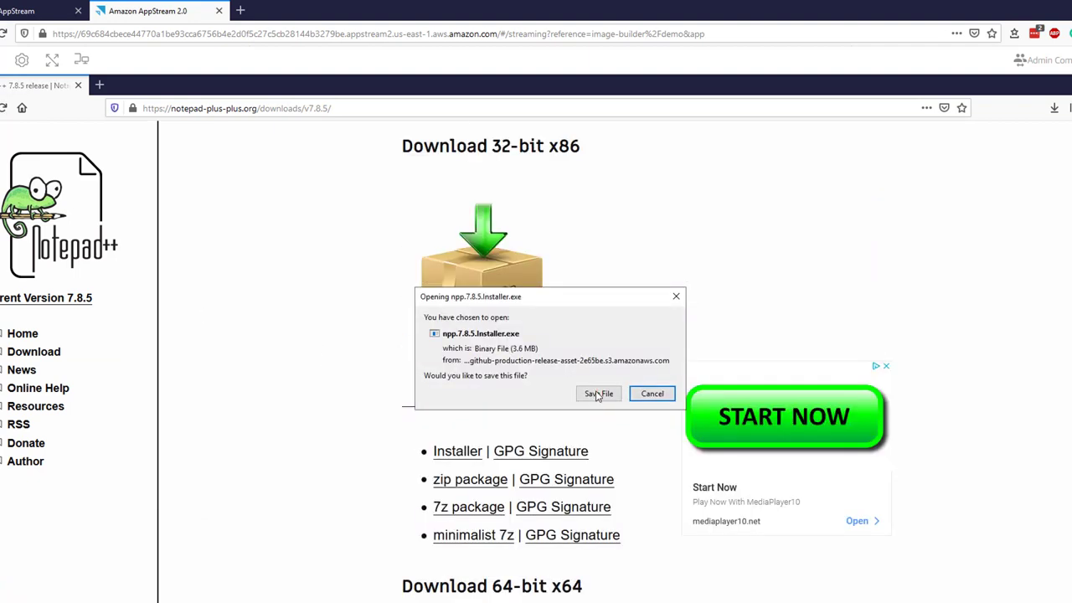
click(596, 394)
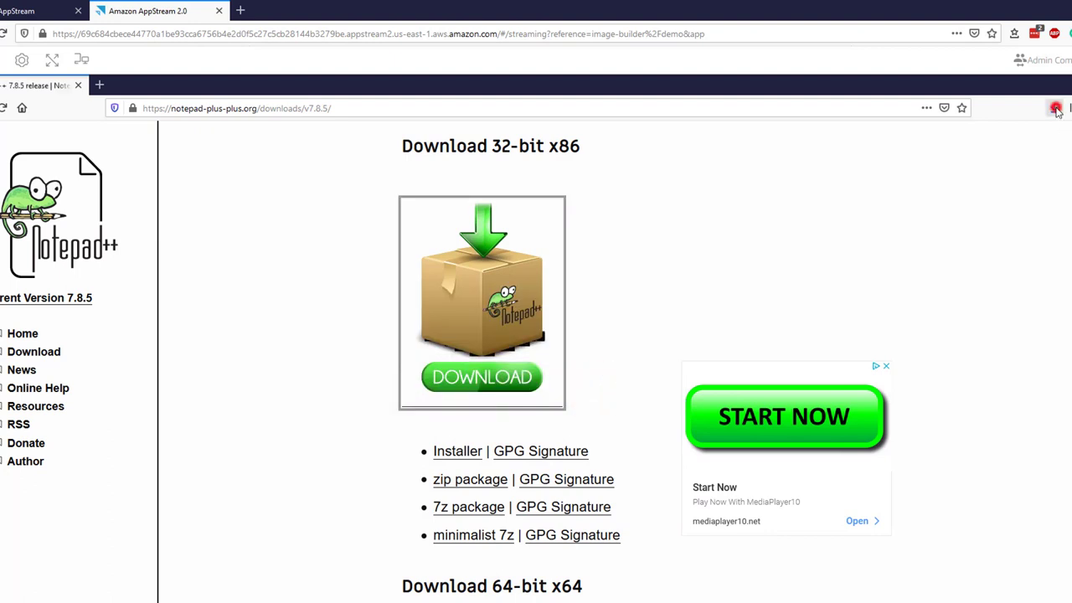
click(1056, 112)
click(1038, 131)
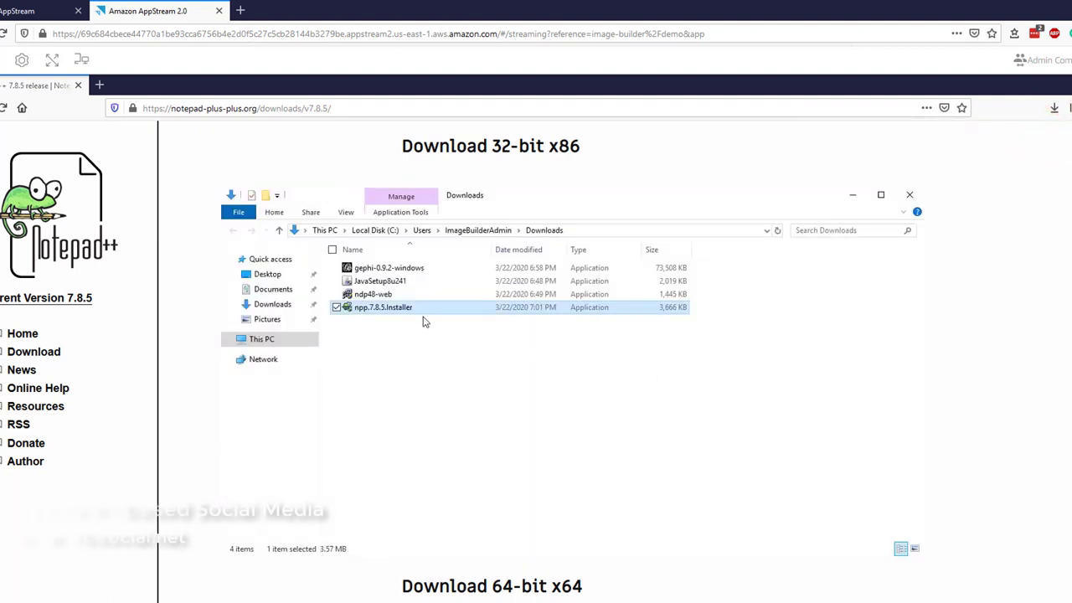
- Install Notepad++ 7.8.5 with default language, folder and components, then close it
double_click(387, 309)
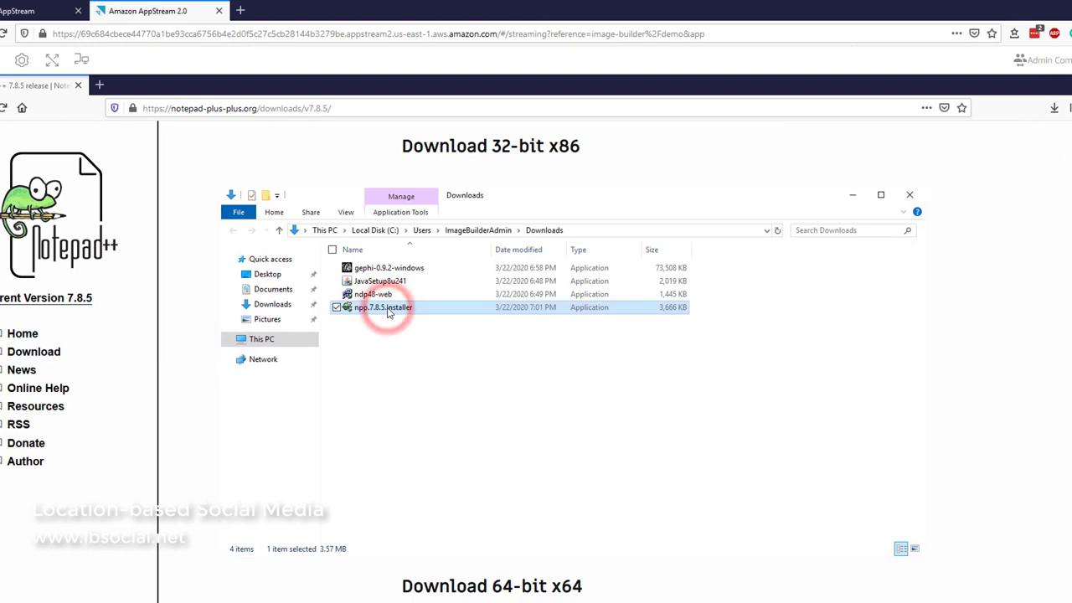
click(555, 386)
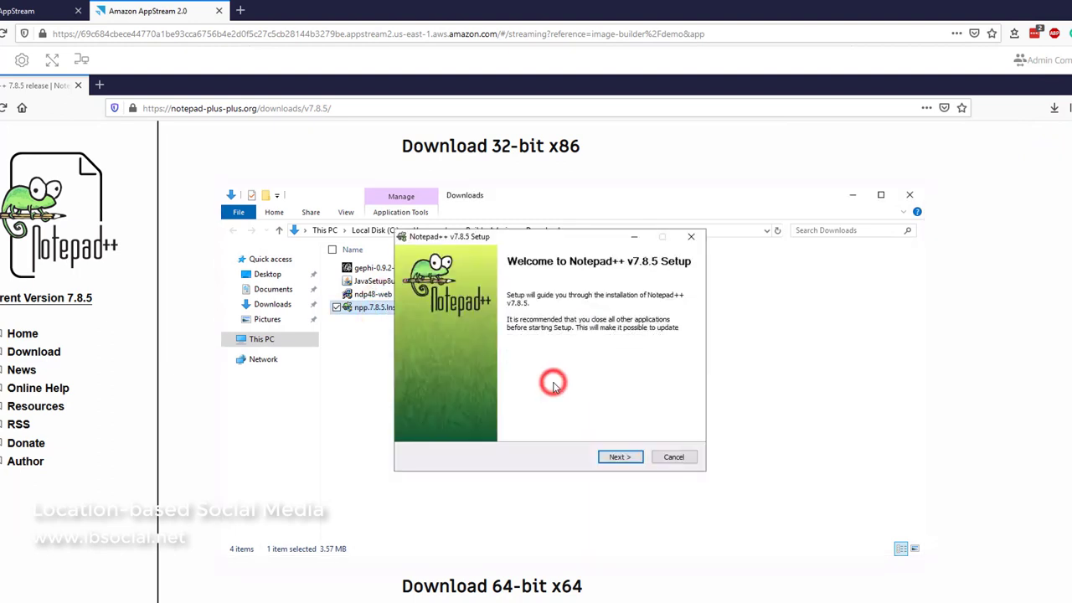
click(615, 457)
click(614, 456)
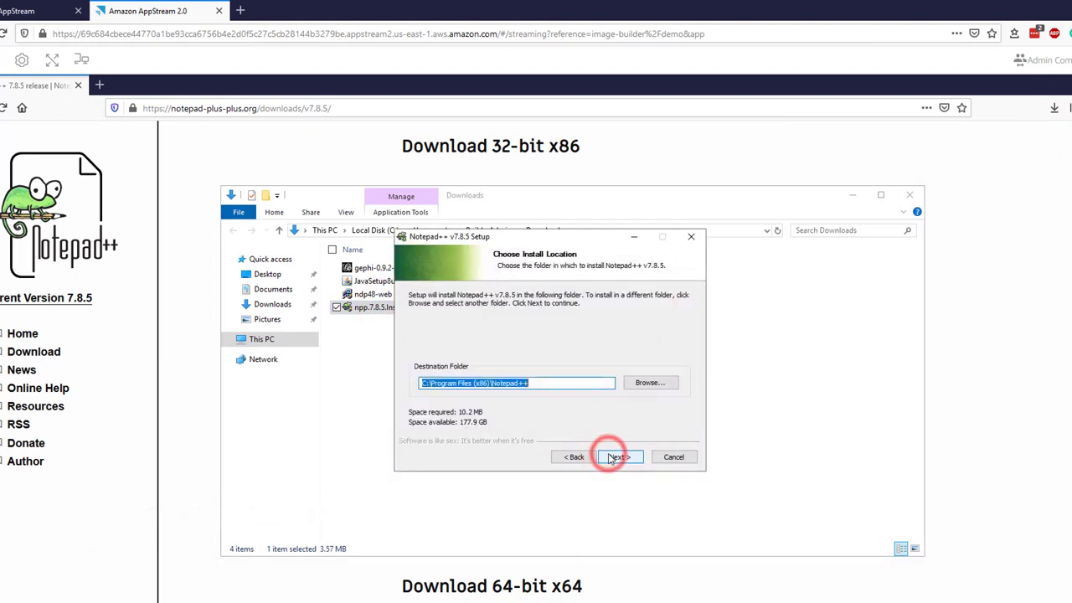
click(614, 456)
click(613, 457)
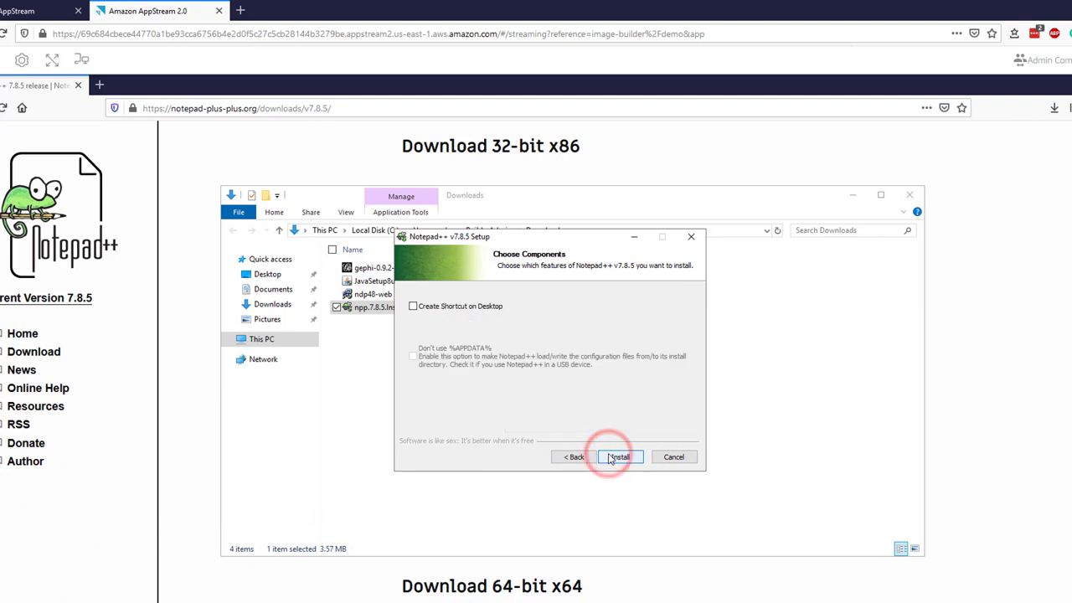
click(610, 458)
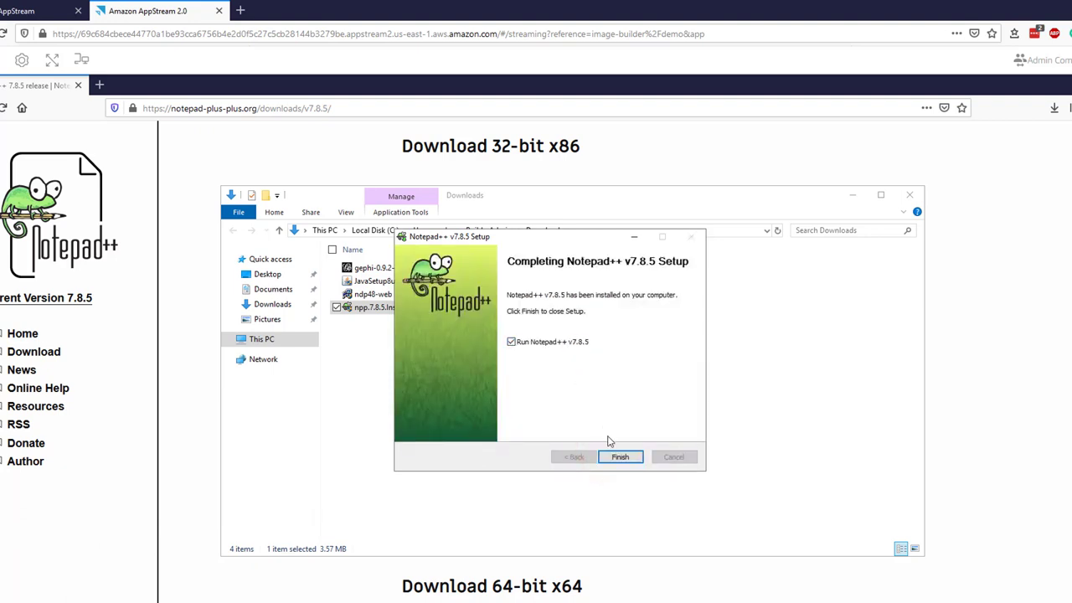
click(618, 459)
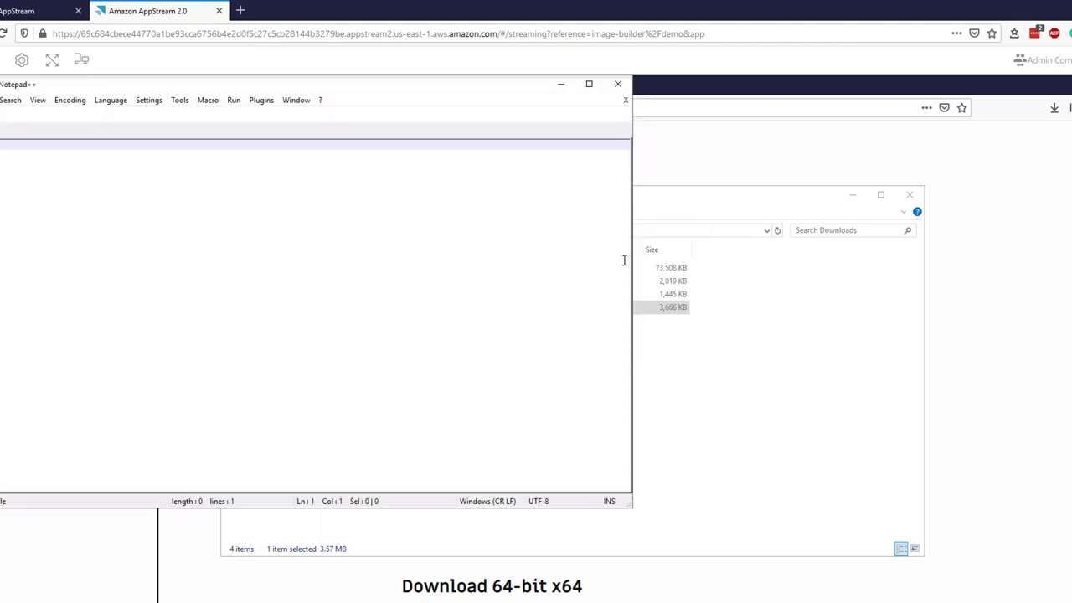
click(624, 86)
click(410, 237)
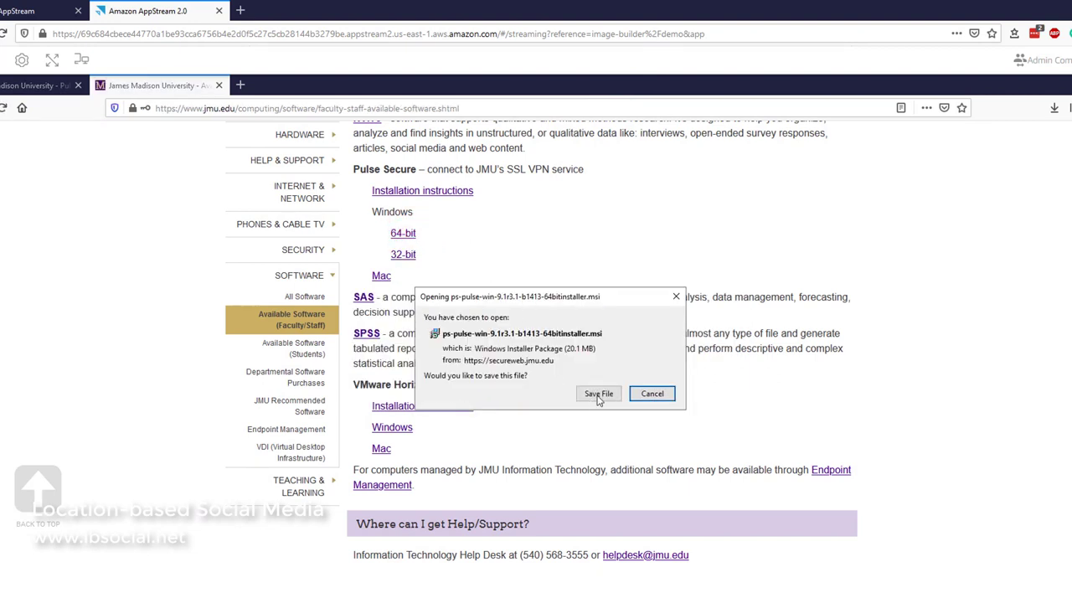
- Save and install the 64-bit Pulse Secure client, ignoring the module registration error
click(598, 393)
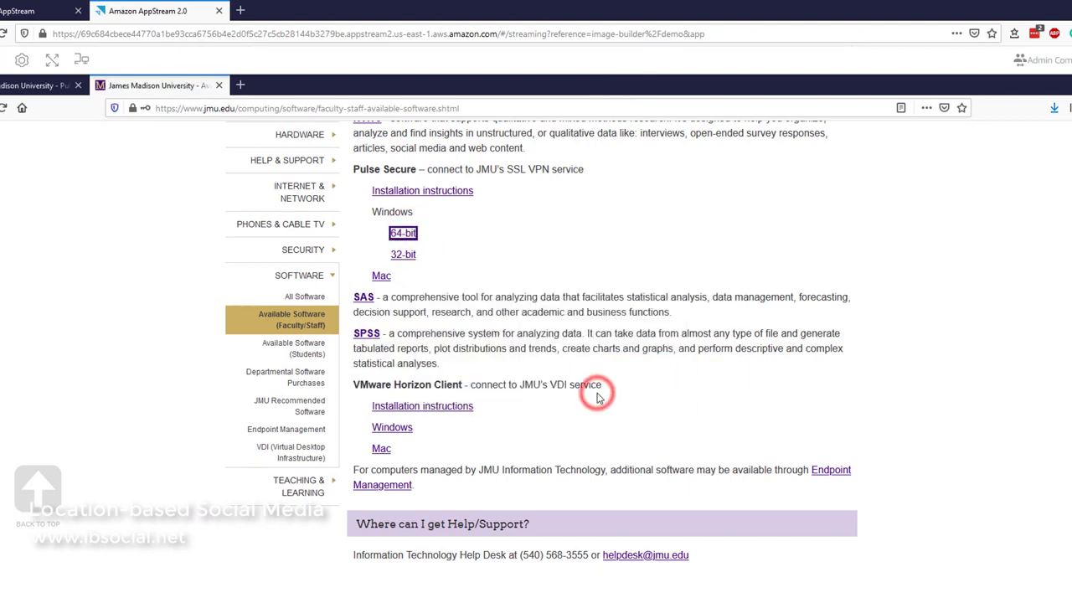
click(1060, 112)
click(1043, 125)
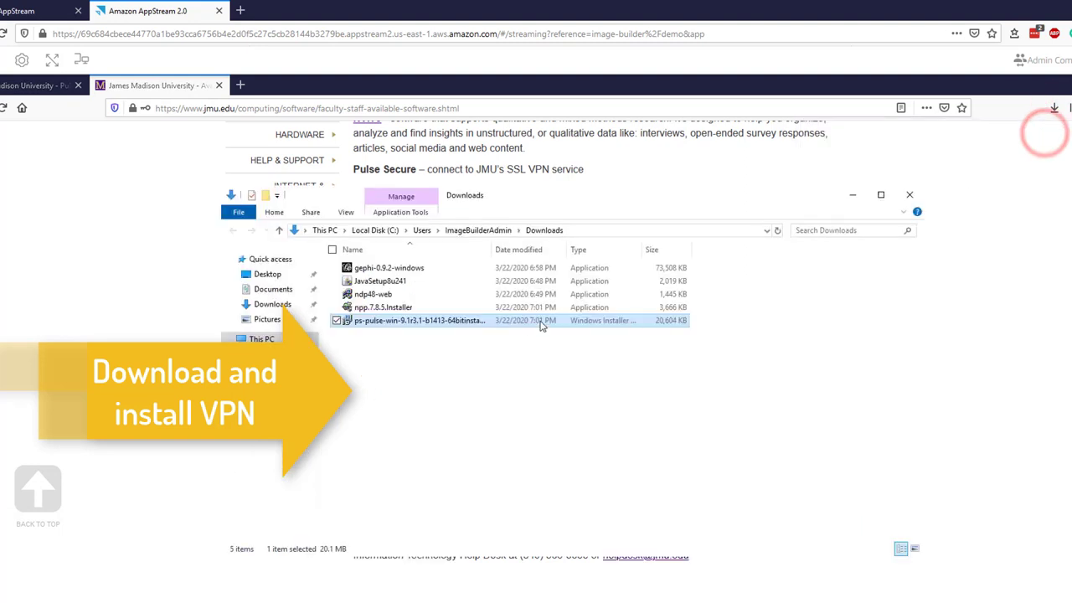
double_click(411, 320)
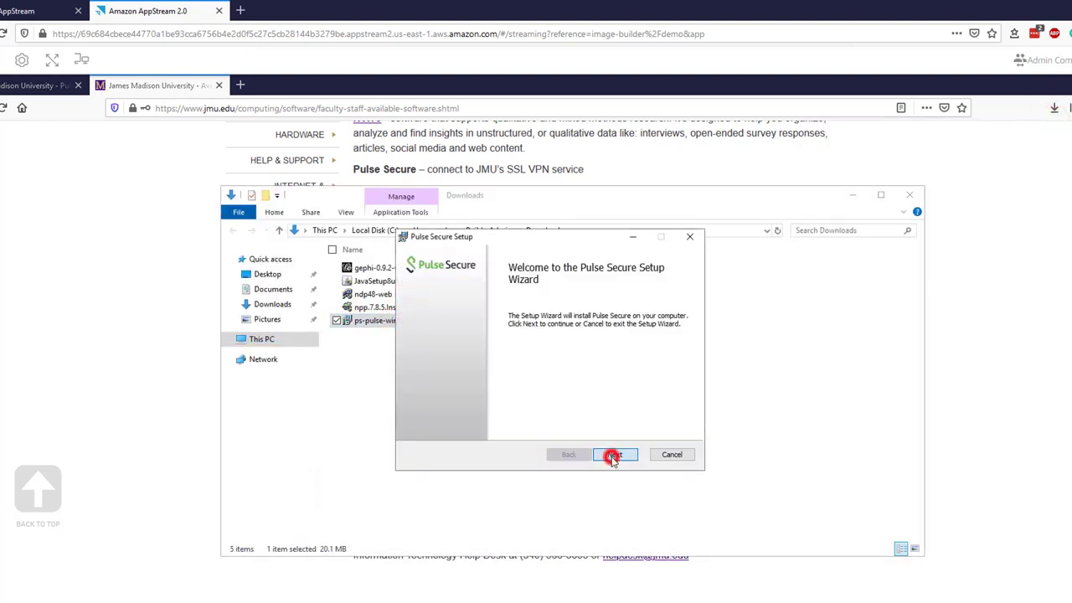
click(614, 457)
click(612, 454)
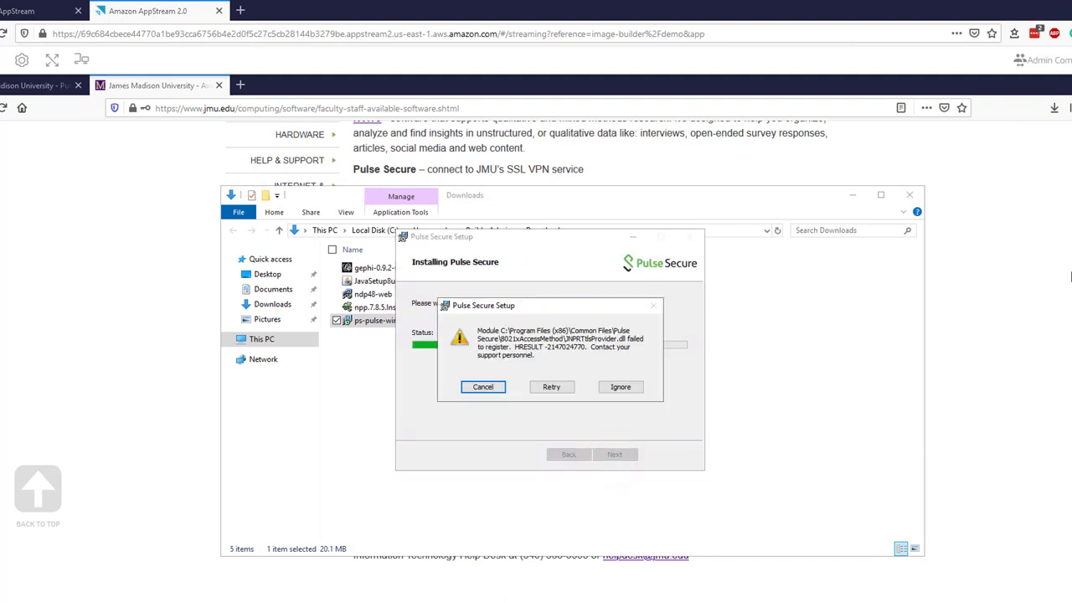
click(615, 387)
click(615, 454)
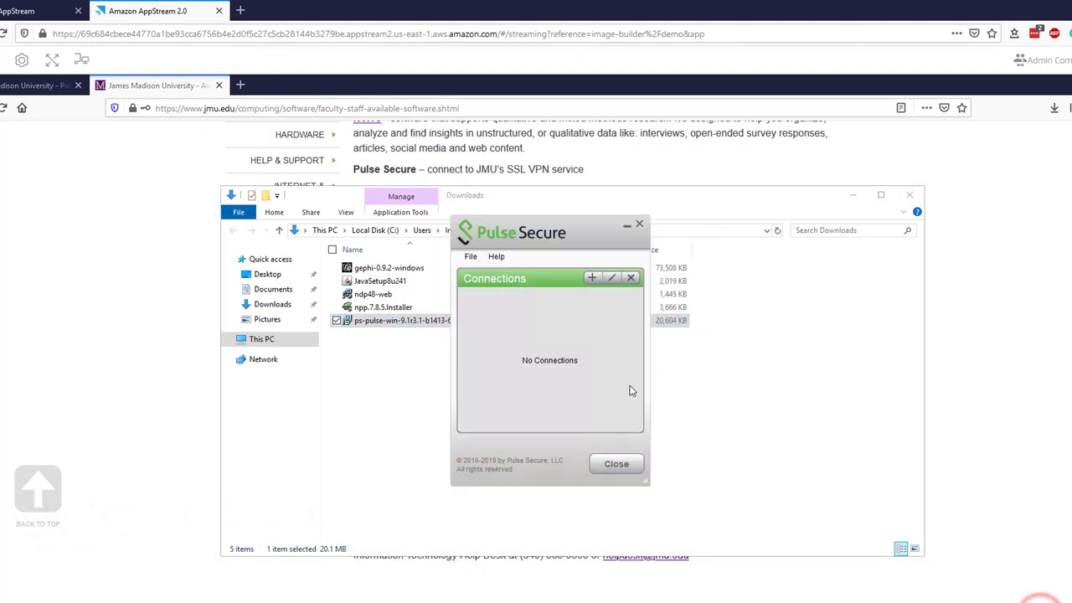
- Add a new Pulse Secure VPN connection named jmu and close the window
click(593, 277)
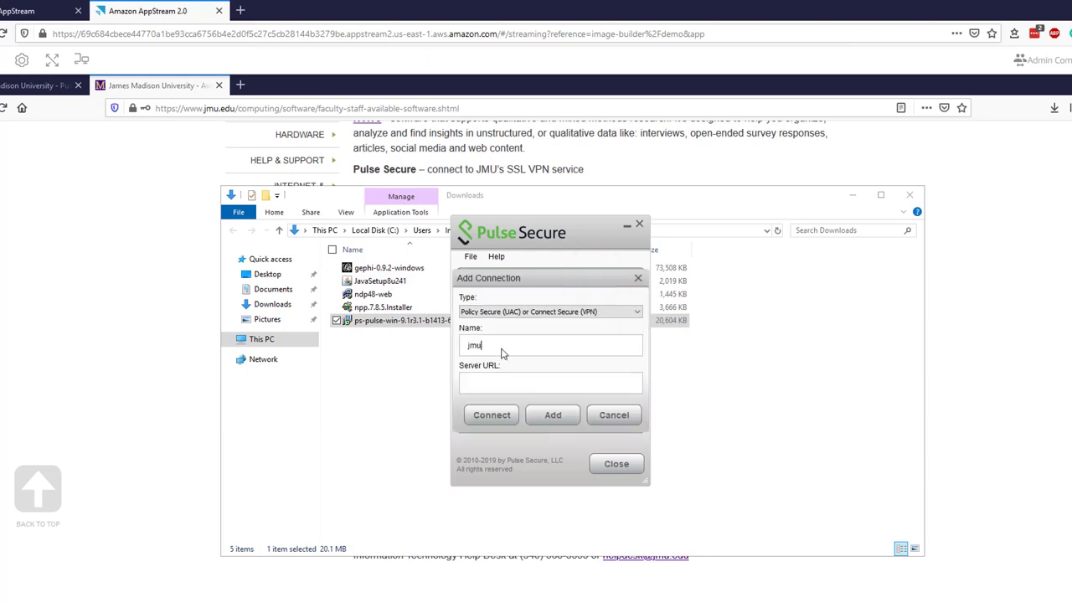
click(560, 418)
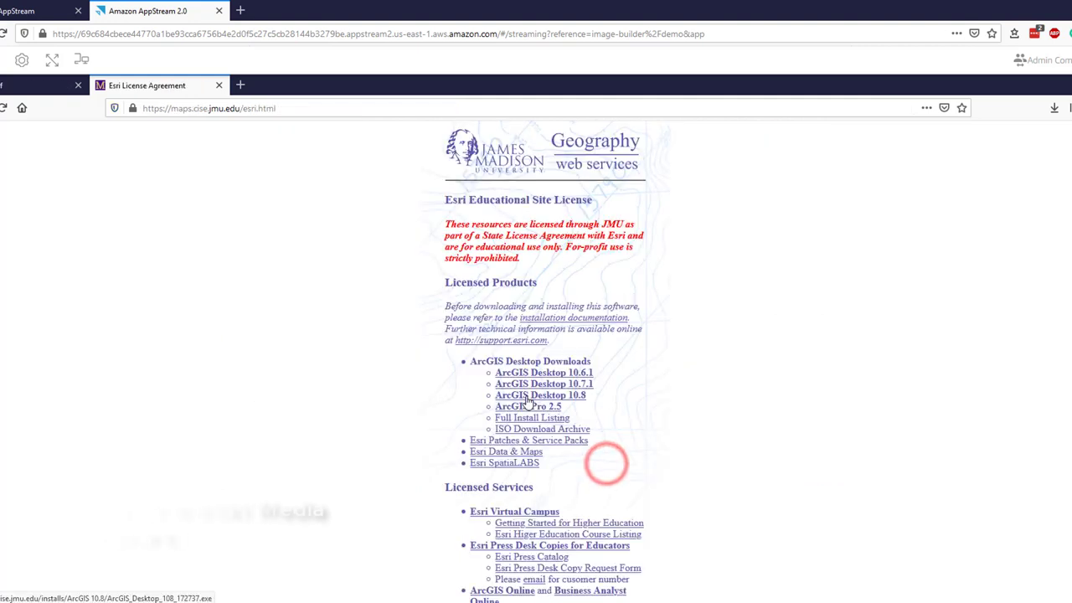
click(524, 399)
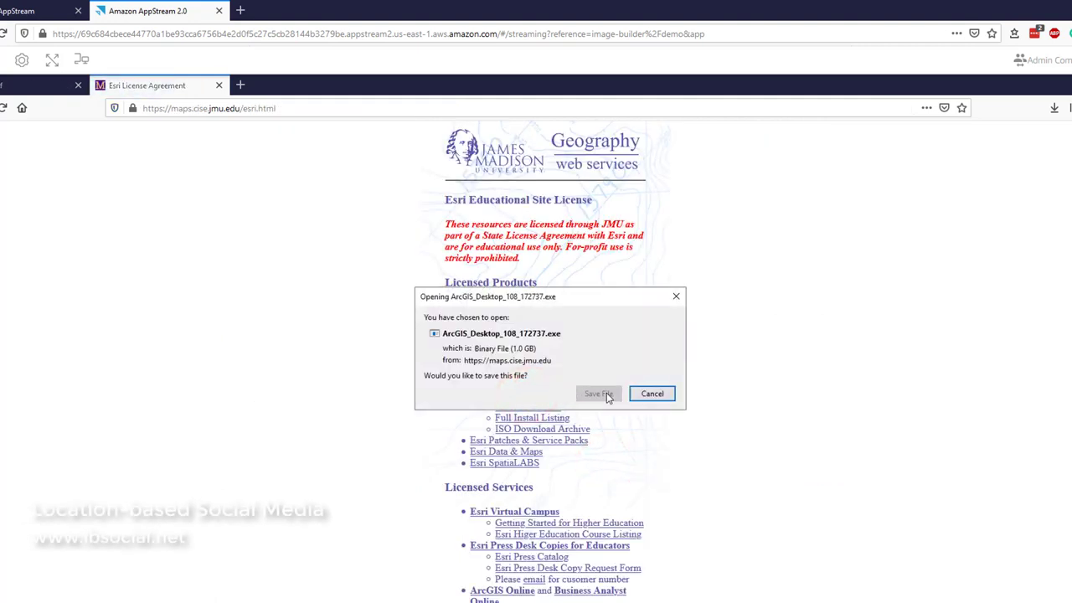
- Save the ArcGIS Desktop 10.8 and ArcGIS Pro 2.5 installers and show them in Downloads
click(609, 397)
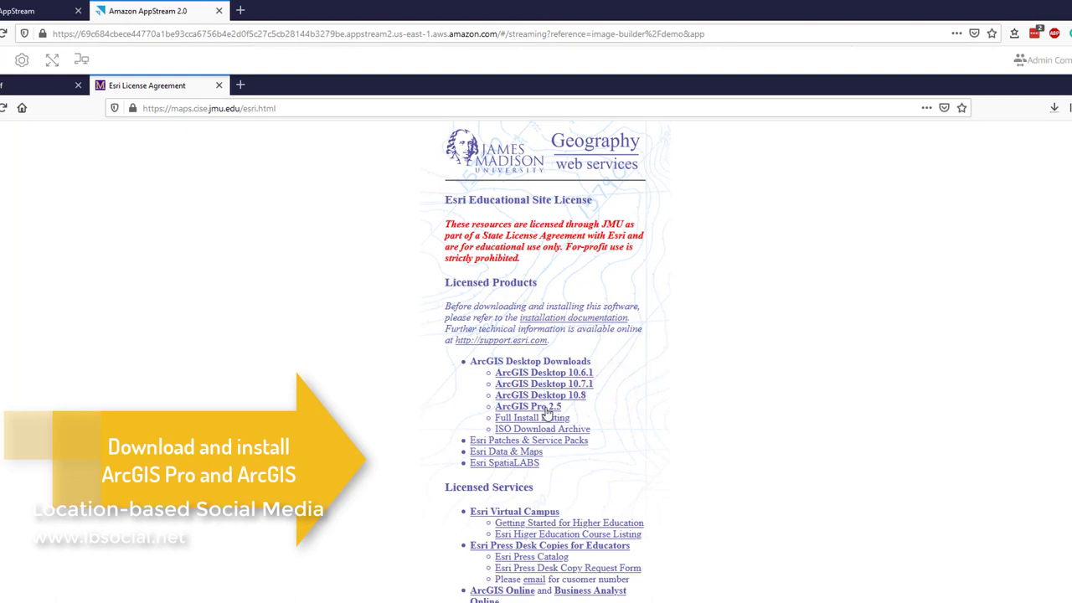
click(545, 409)
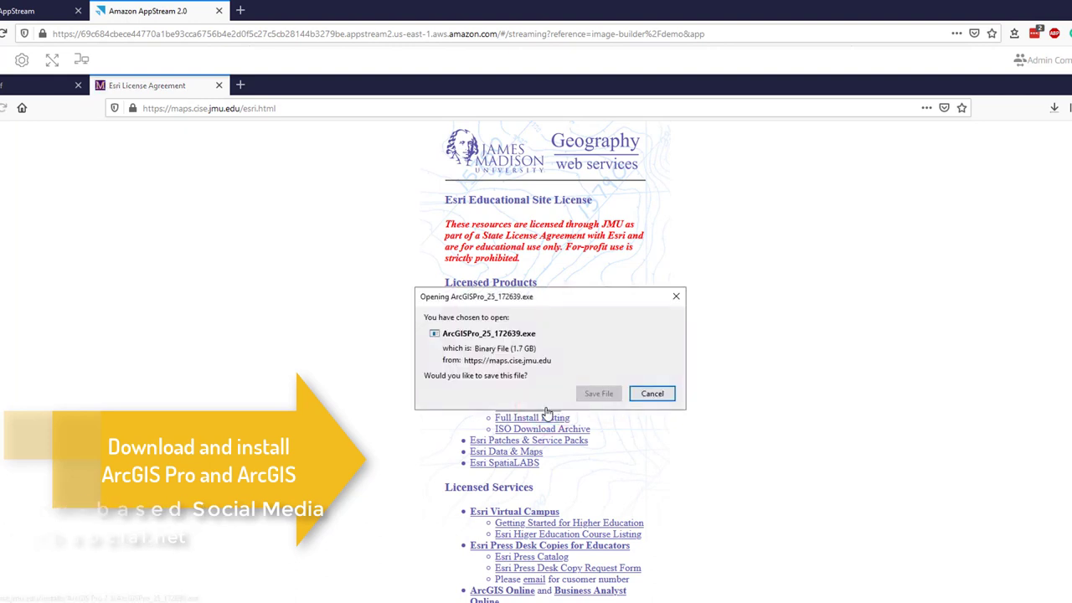
click(600, 395)
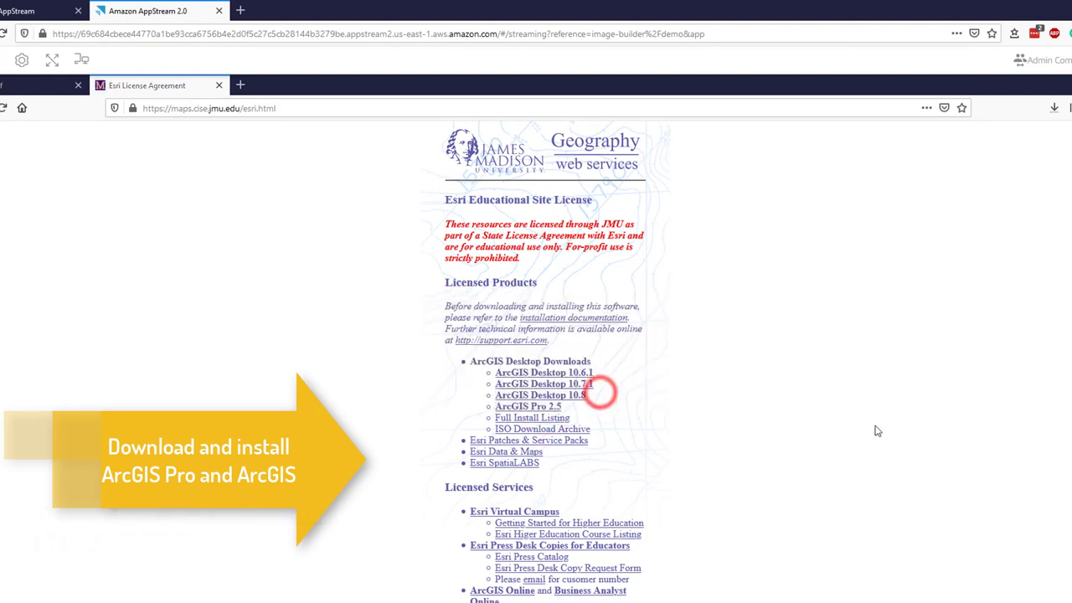
click(873, 381)
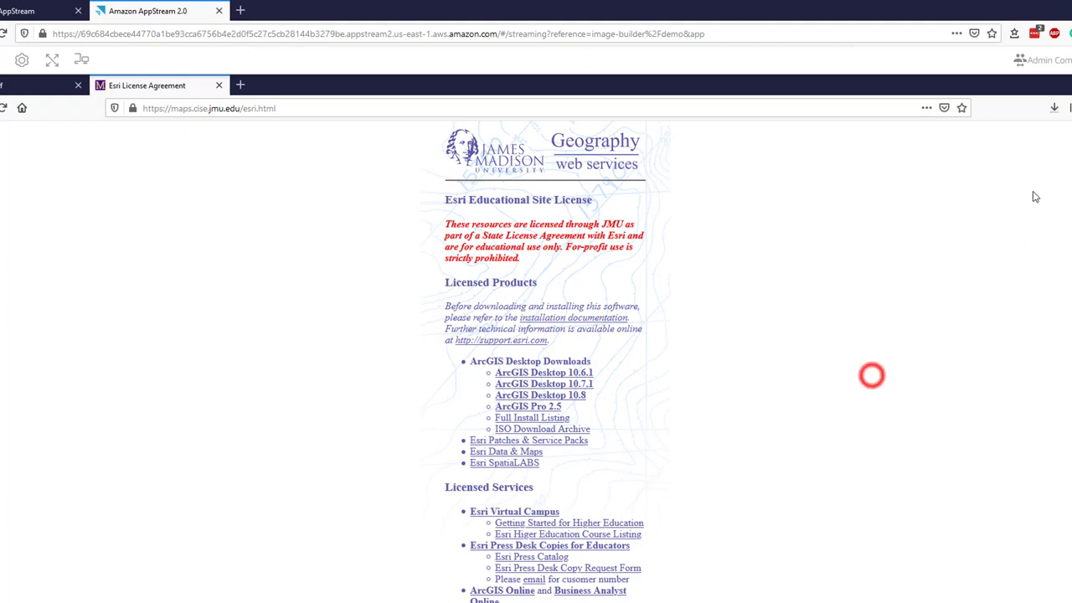
click(1054, 107)
click(1045, 181)
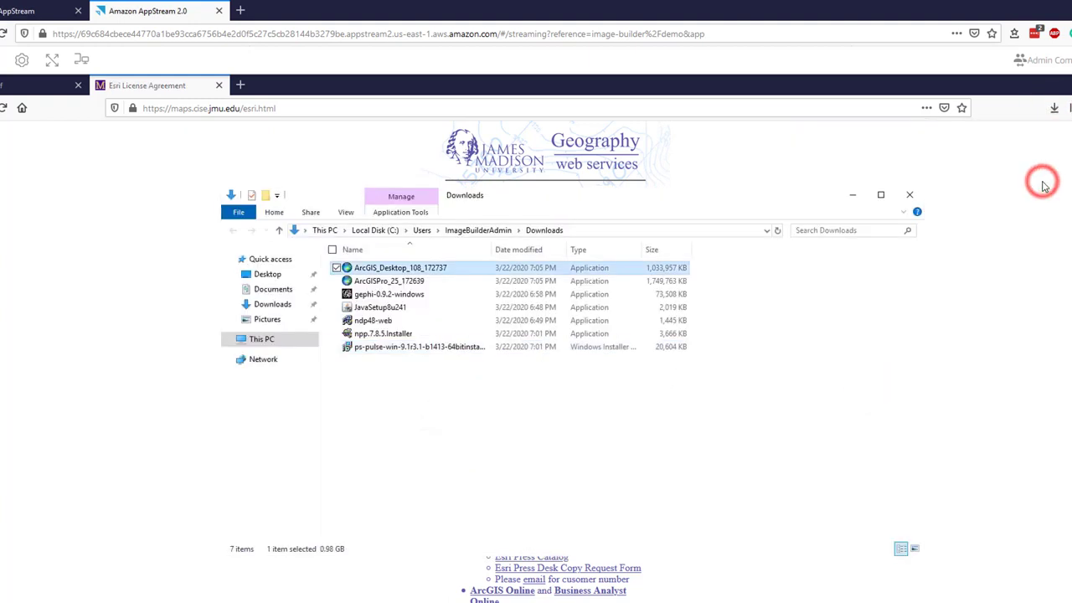
- Install ArcGIS Pro 2.5 with default settings and finish with Run ArcGIS Pro checked
click(423, 282)
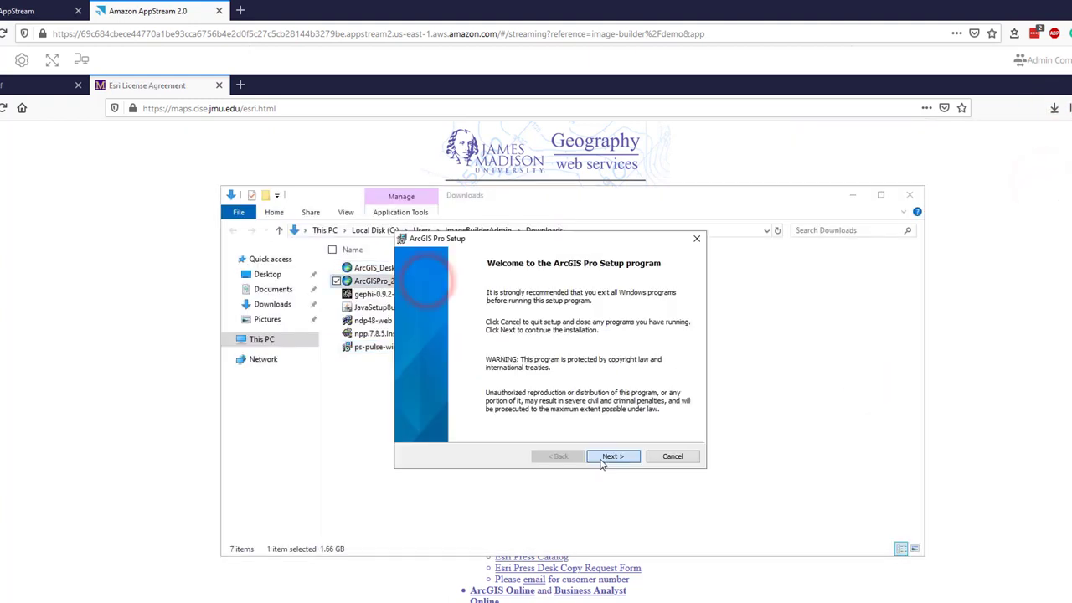
click(598, 461)
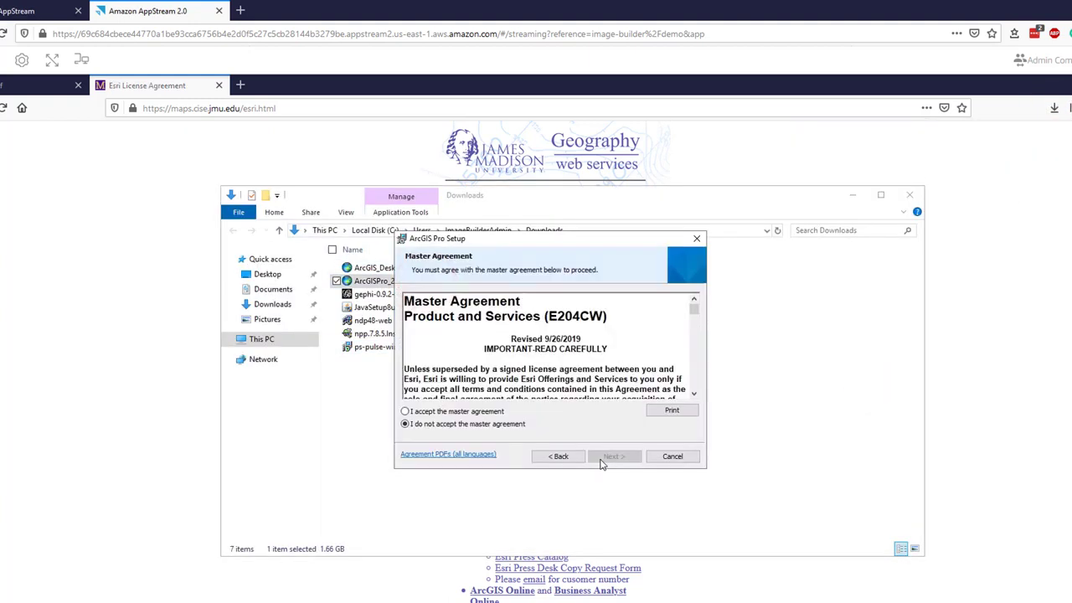
click(488, 411)
click(616, 457)
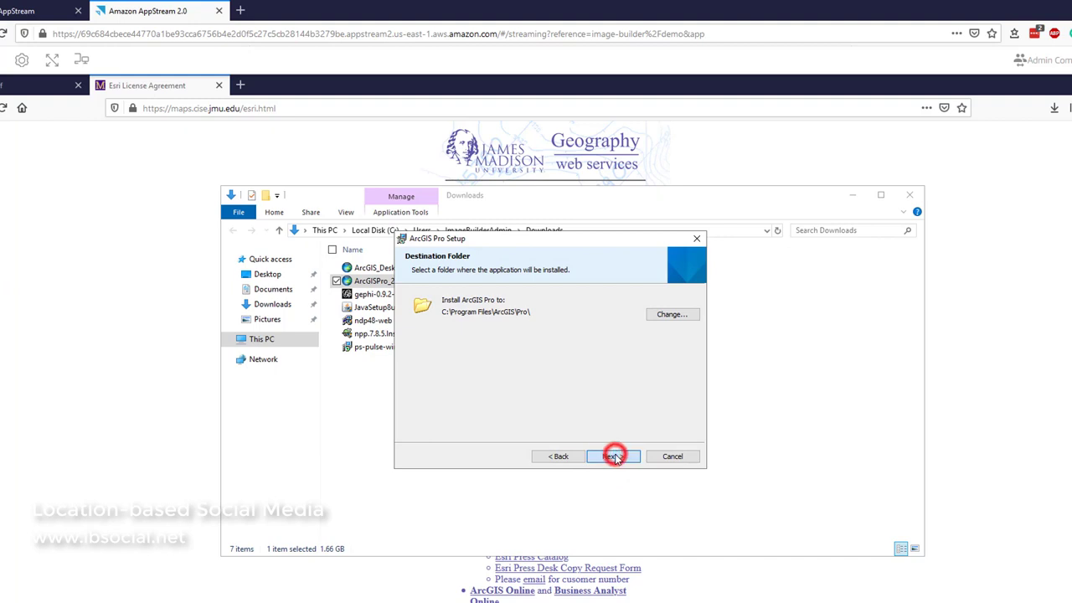
click(614, 456)
click(616, 457)
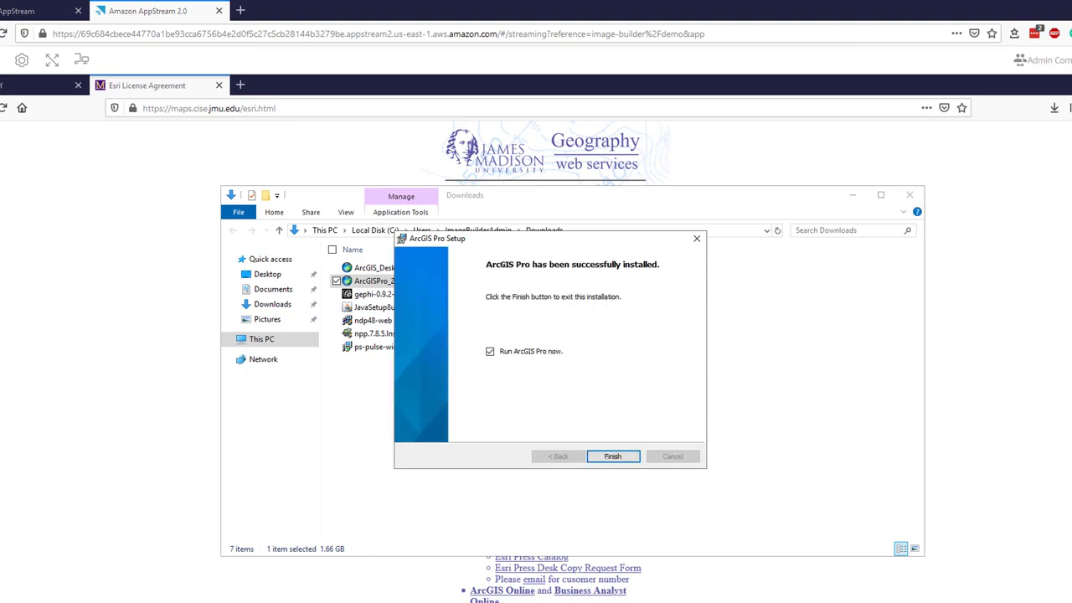
click(616, 456)
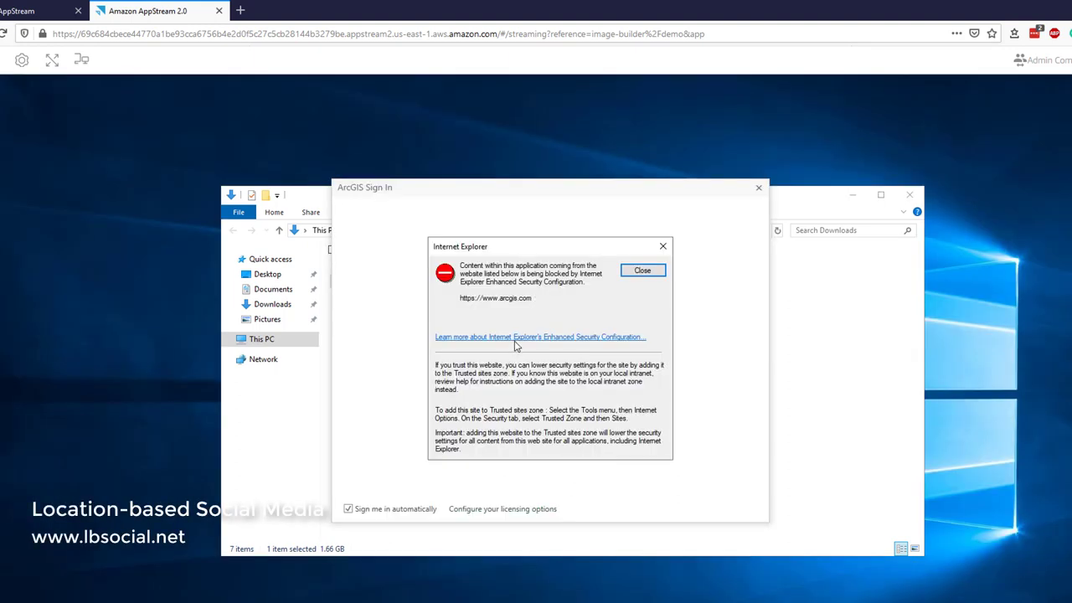
drag(470, 306, 453, 303)
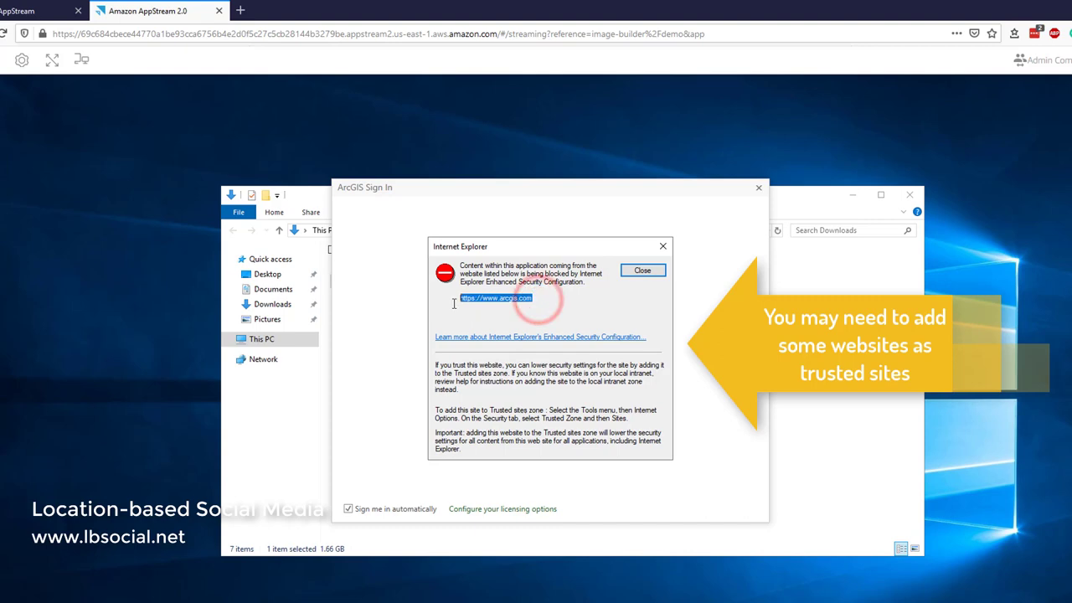
right_click(476, 299)
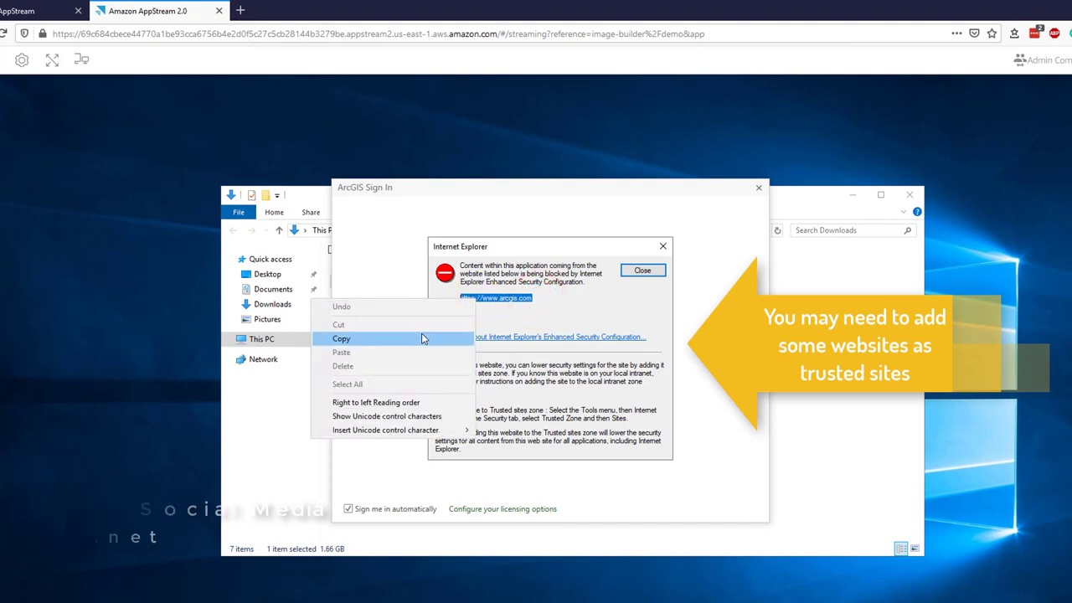
click(421, 334)
click(460, 338)
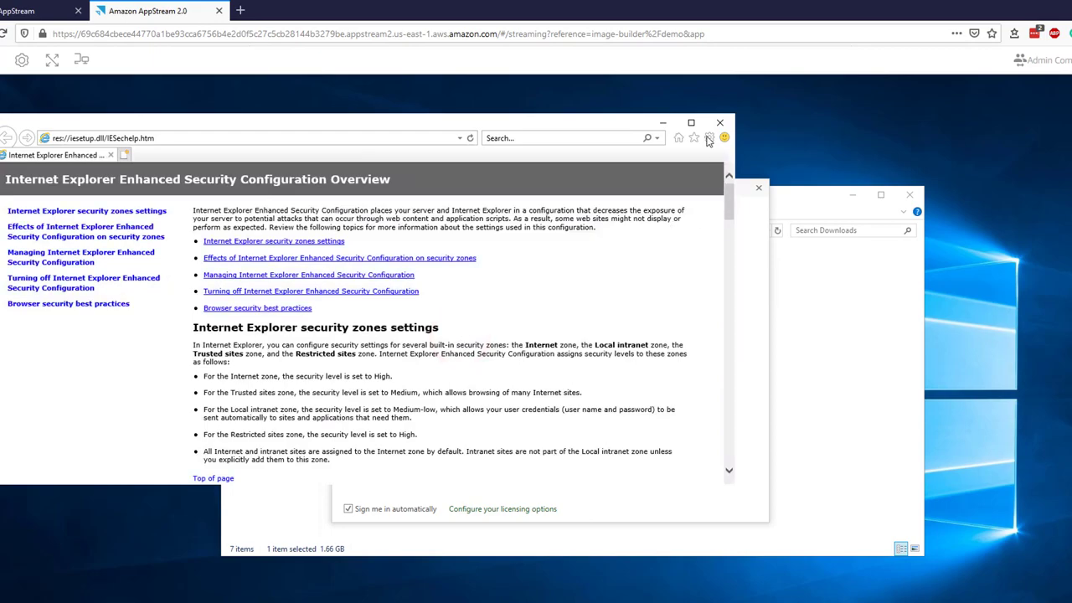
click(708, 137)
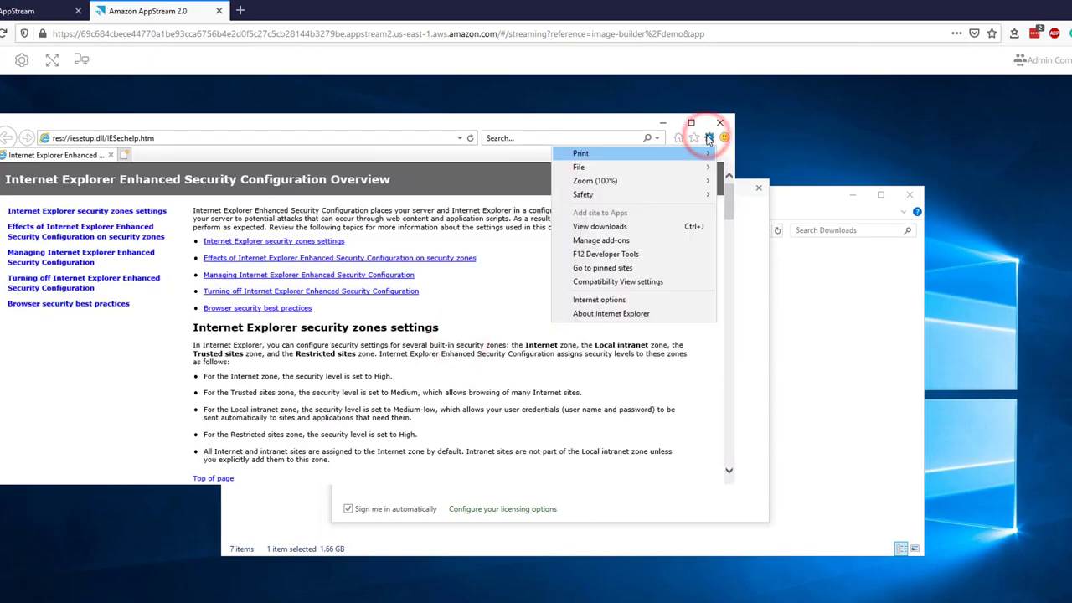
click(579, 300)
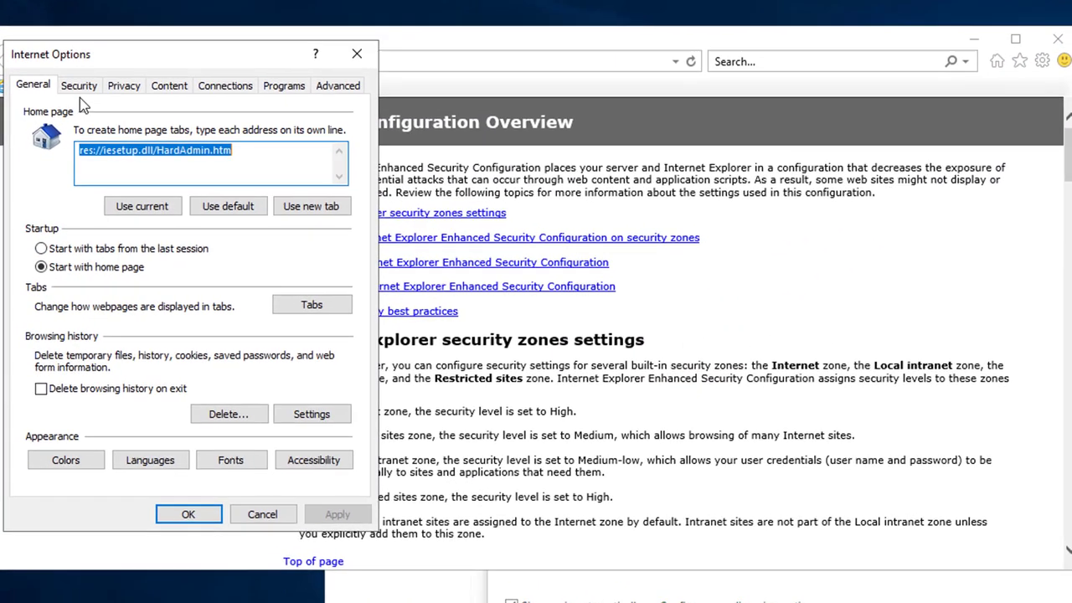
click(81, 87)
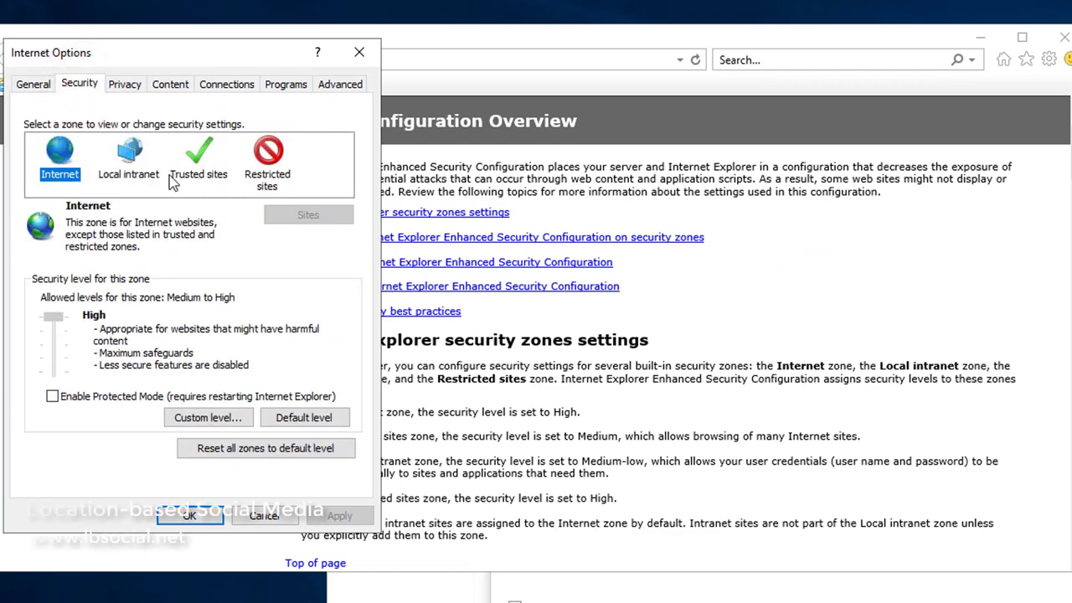
click(202, 166)
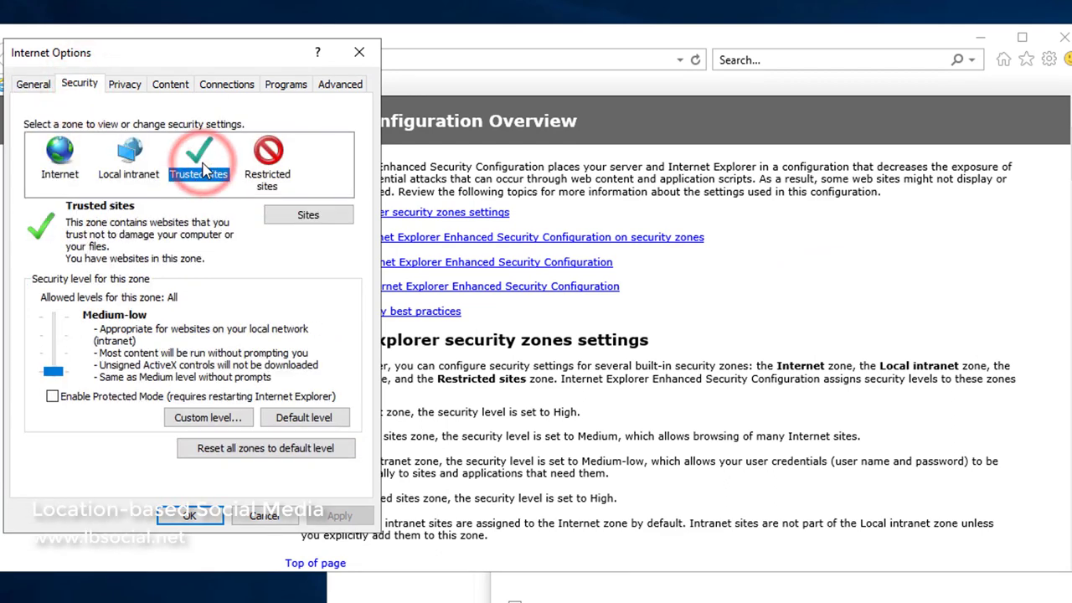
click(342, 218)
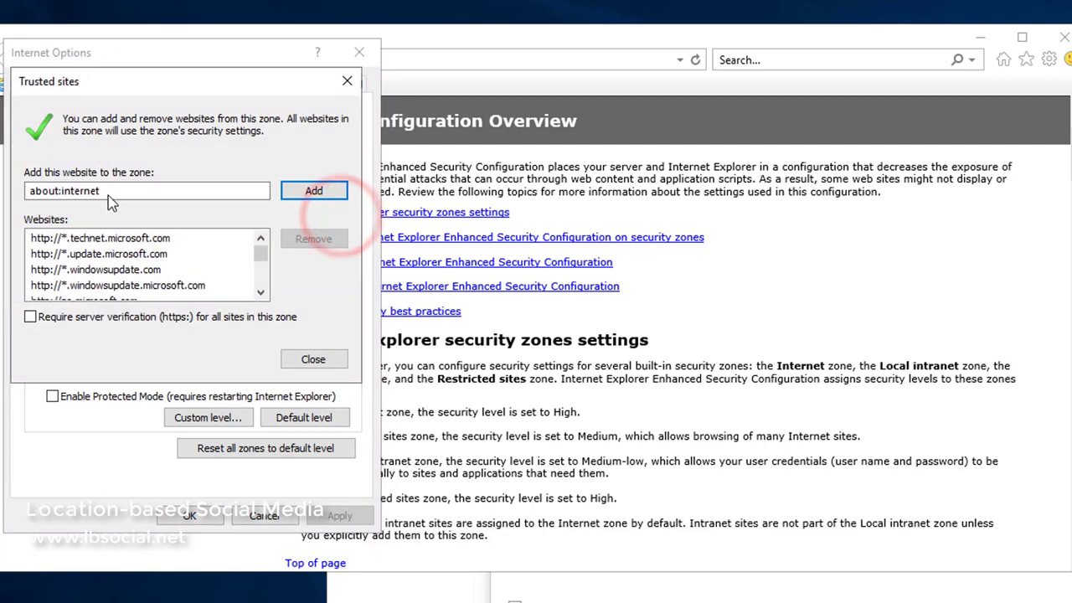
double_click(151, 188)
key(ctrl+v)
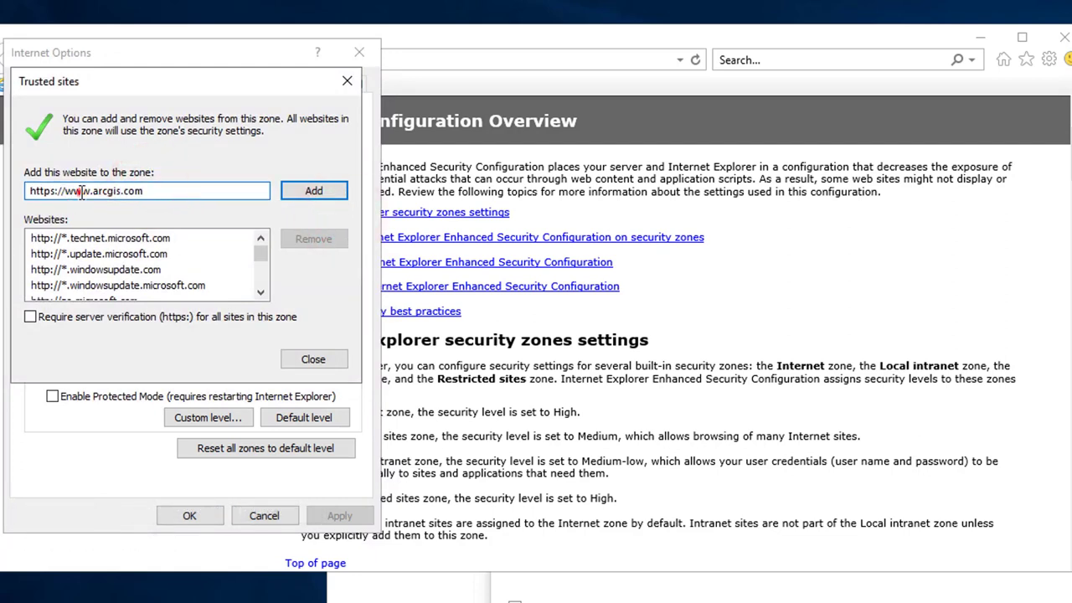
double_click(84, 192)
key(End)
click(314, 191)
click(315, 359)
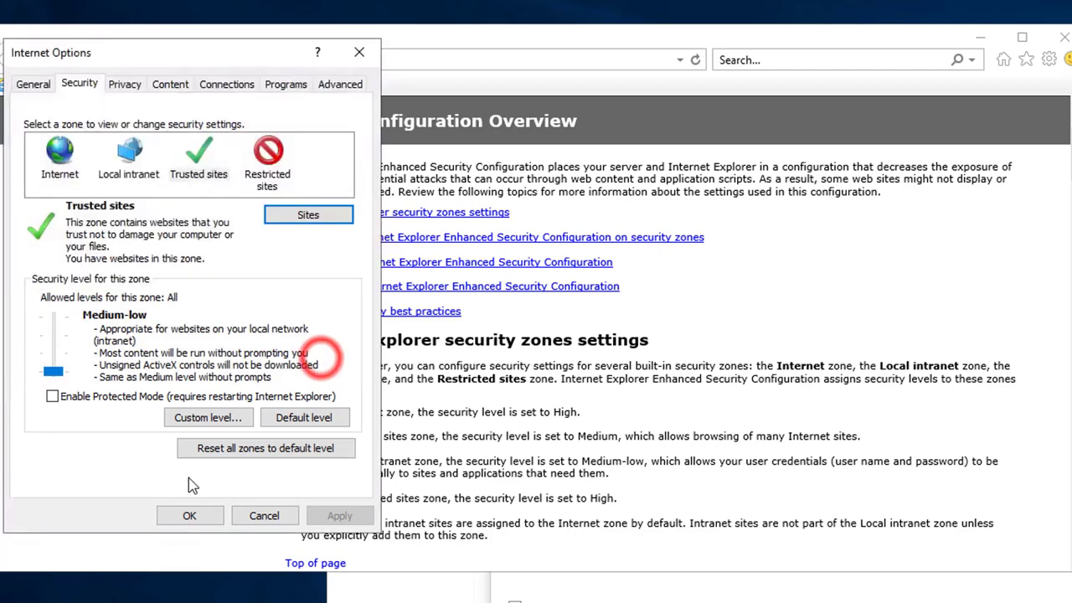
click(190, 517)
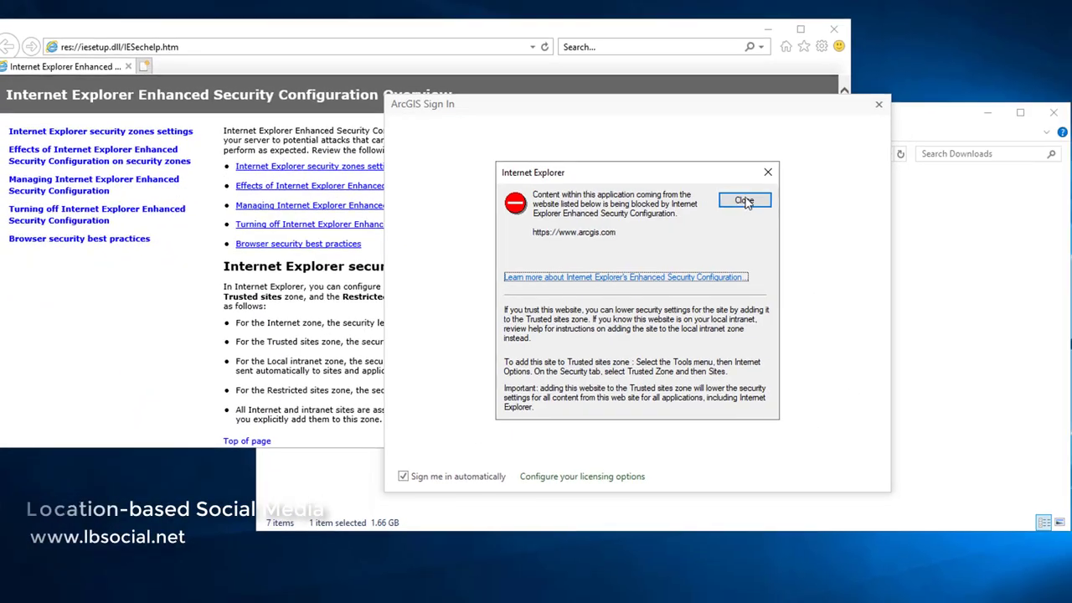
- Enter the organization URL under Enterprise login, remember it, and continue
click(745, 199)
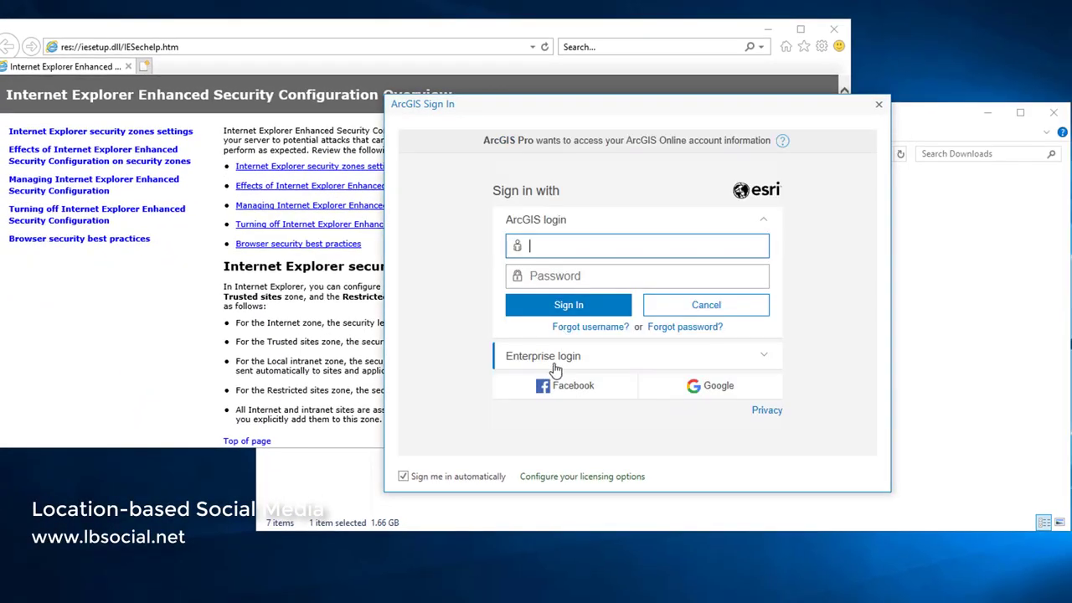
click(555, 366)
click(544, 296)
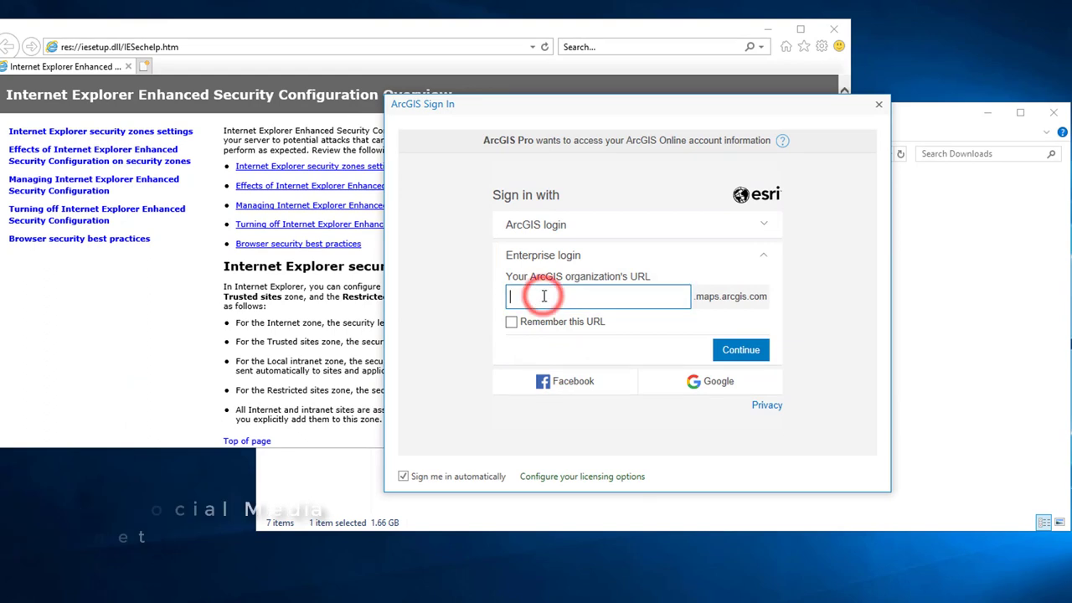
text(jmu)
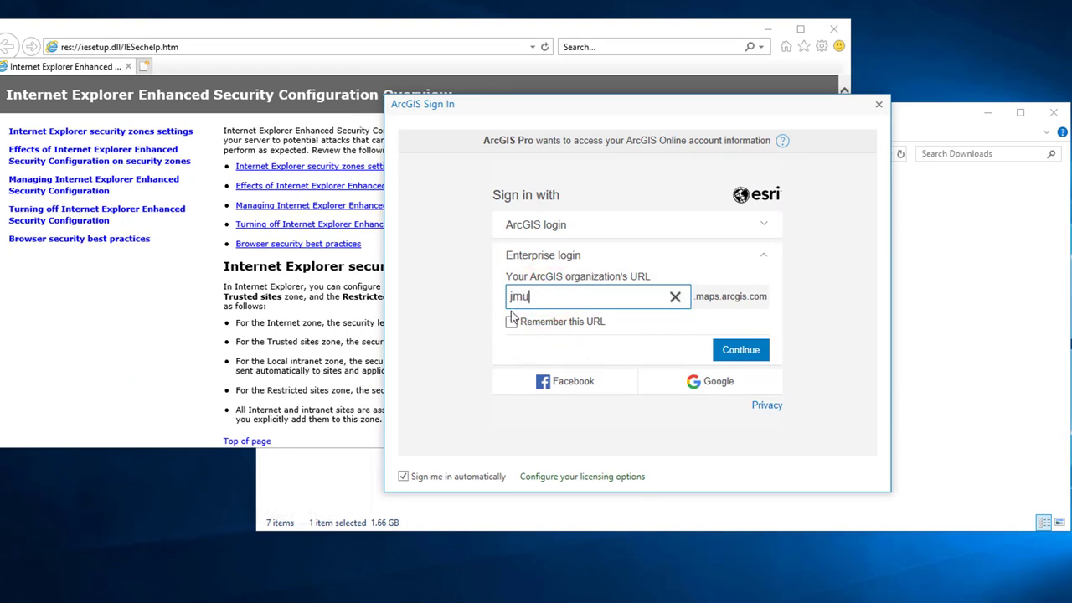
click(511, 323)
click(726, 349)
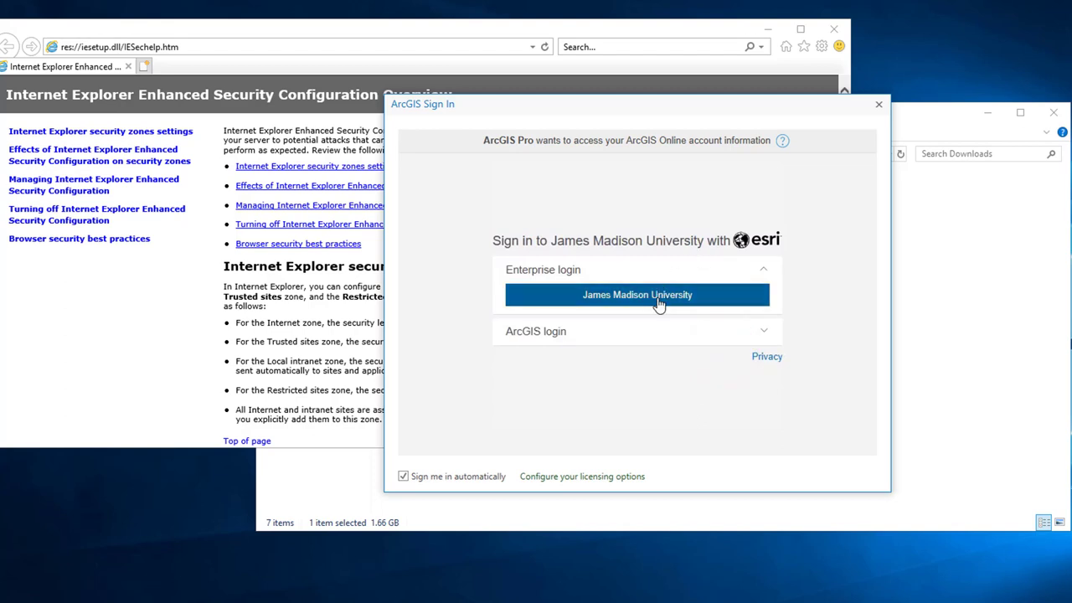
- Sign in via James Madison University with a Duo push, then close ArcGIS Pro
click(659, 301)
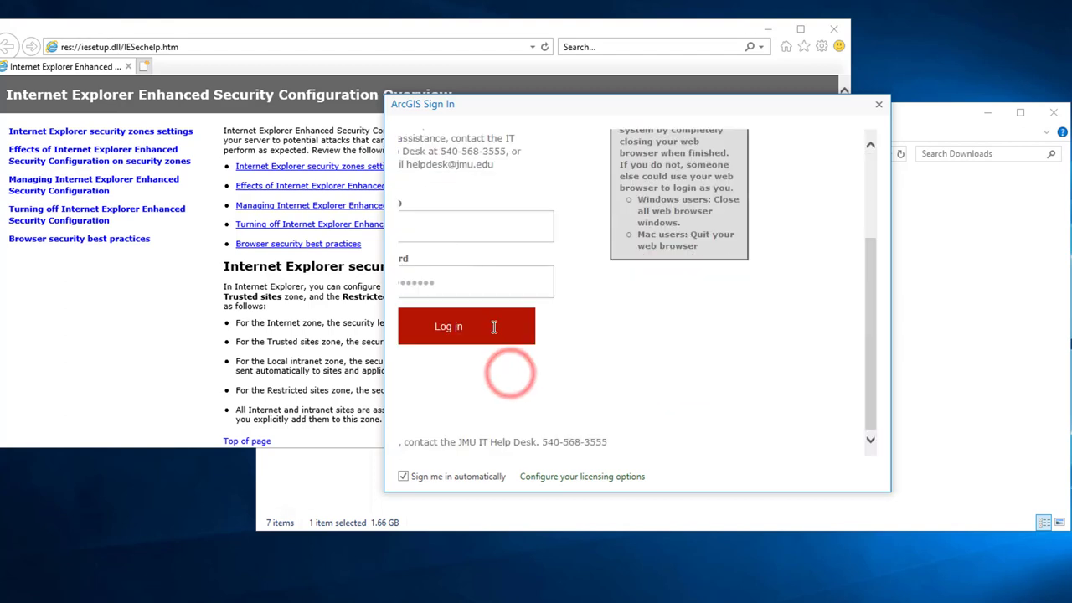
click(491, 328)
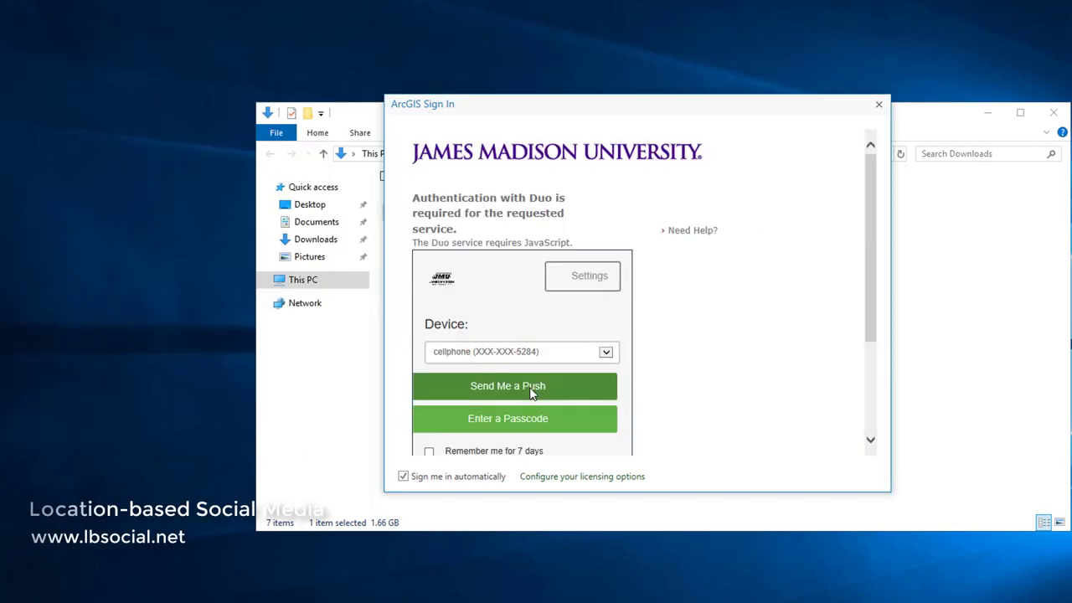
click(531, 390)
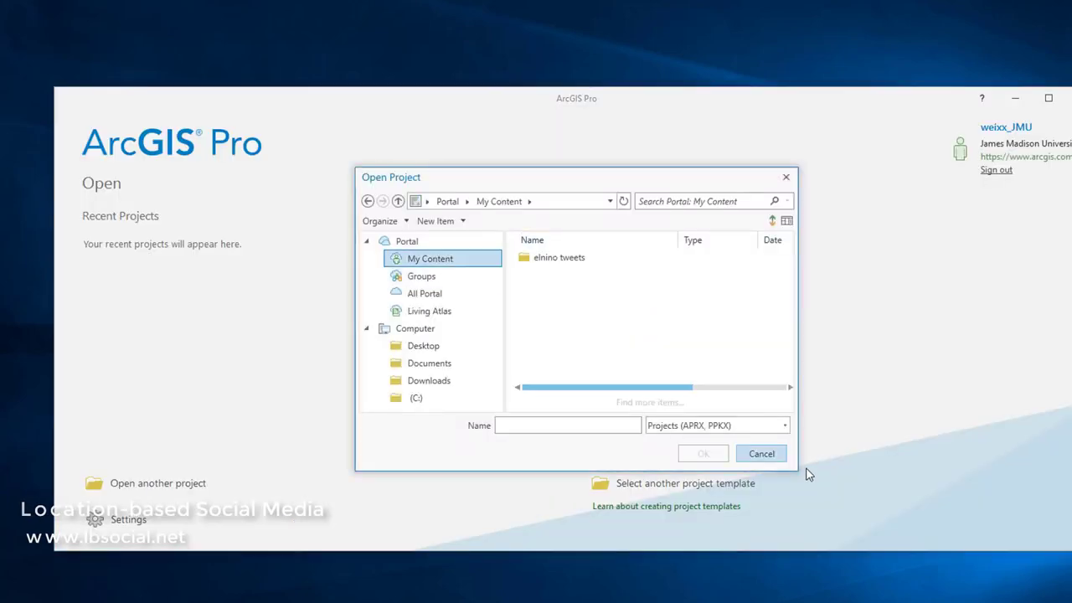
click(773, 454)
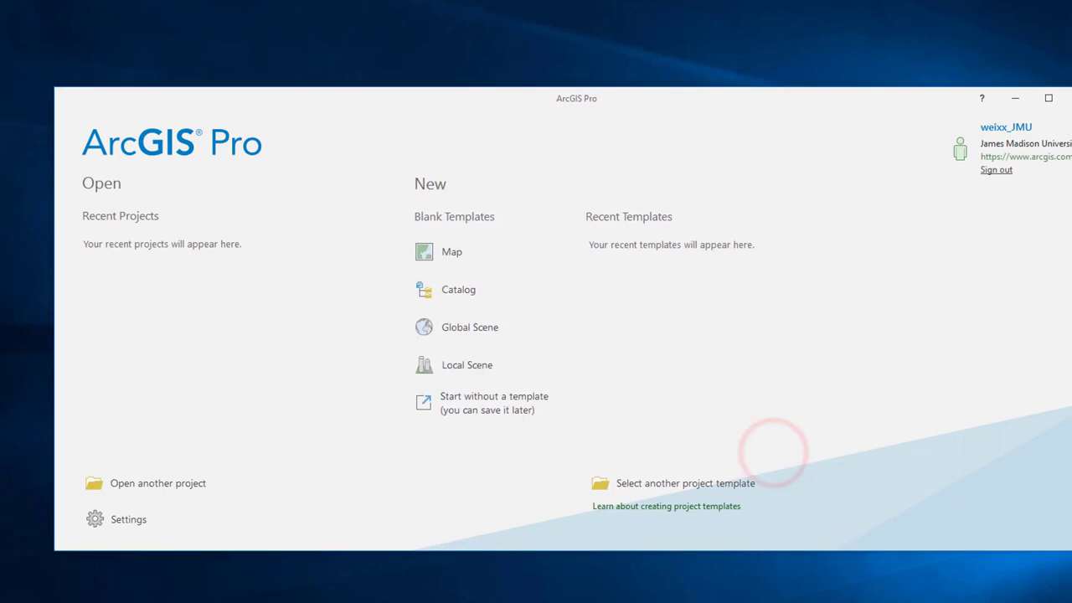
click(1069, 98)
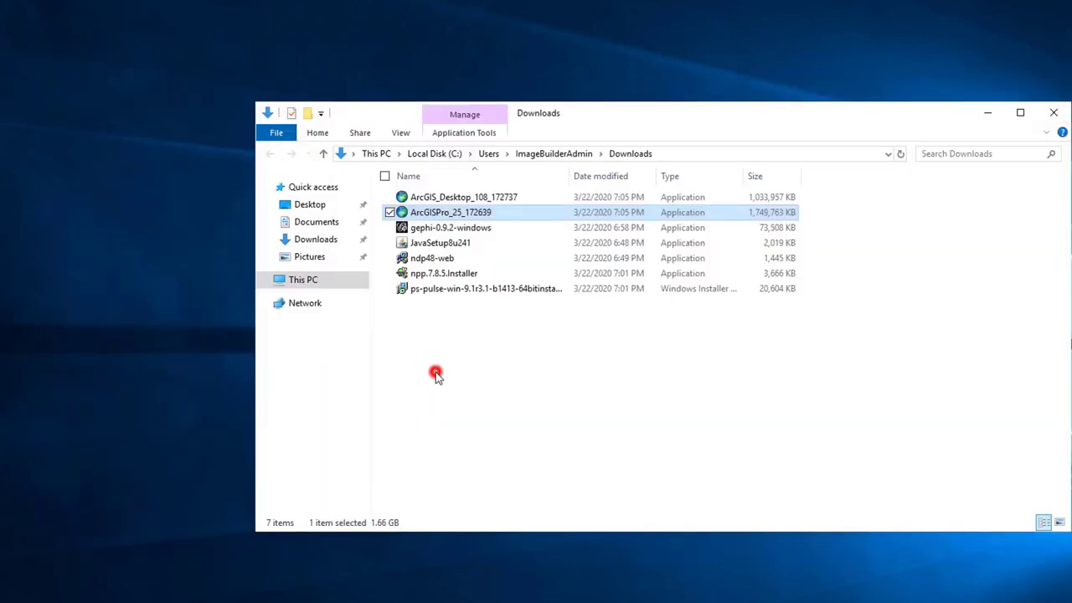
- Run ArcGIS_Desktop_108, accept the agreement, and do a Complete install with default folders
double_click(465, 197)
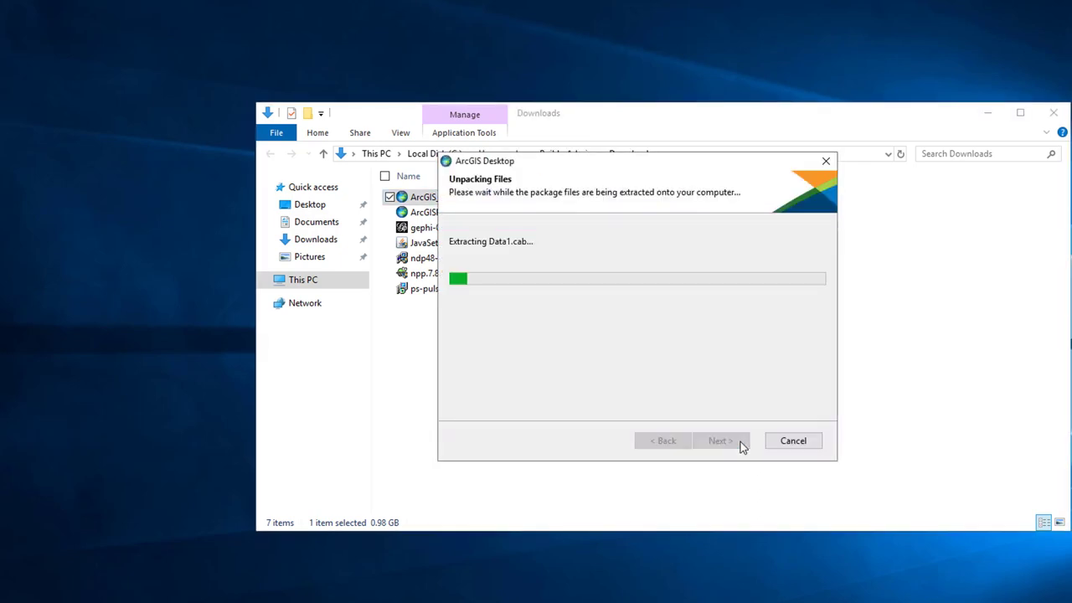
click(710, 413)
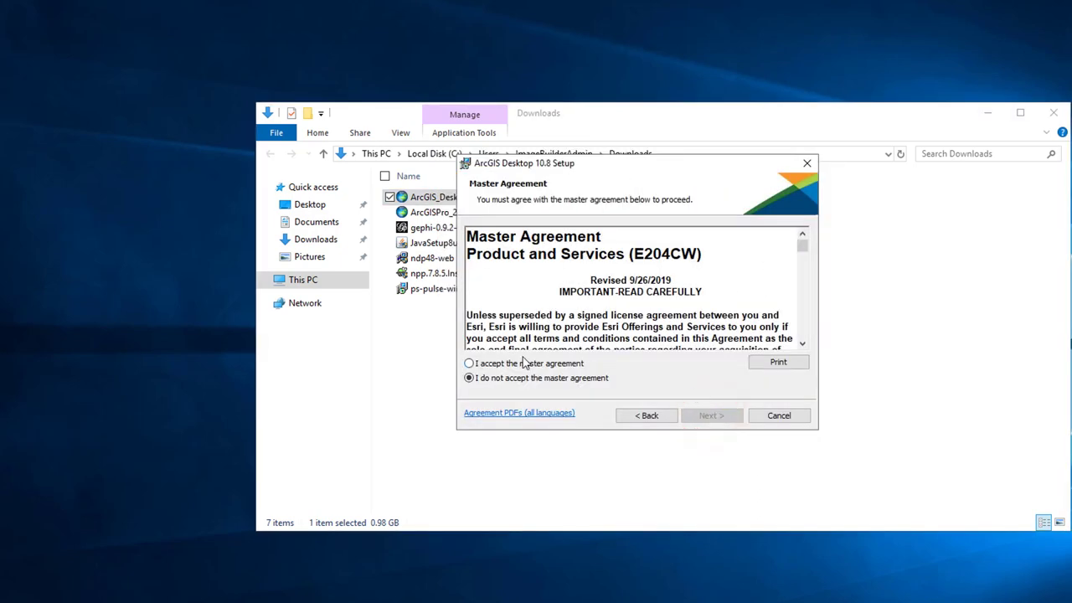
click(720, 417)
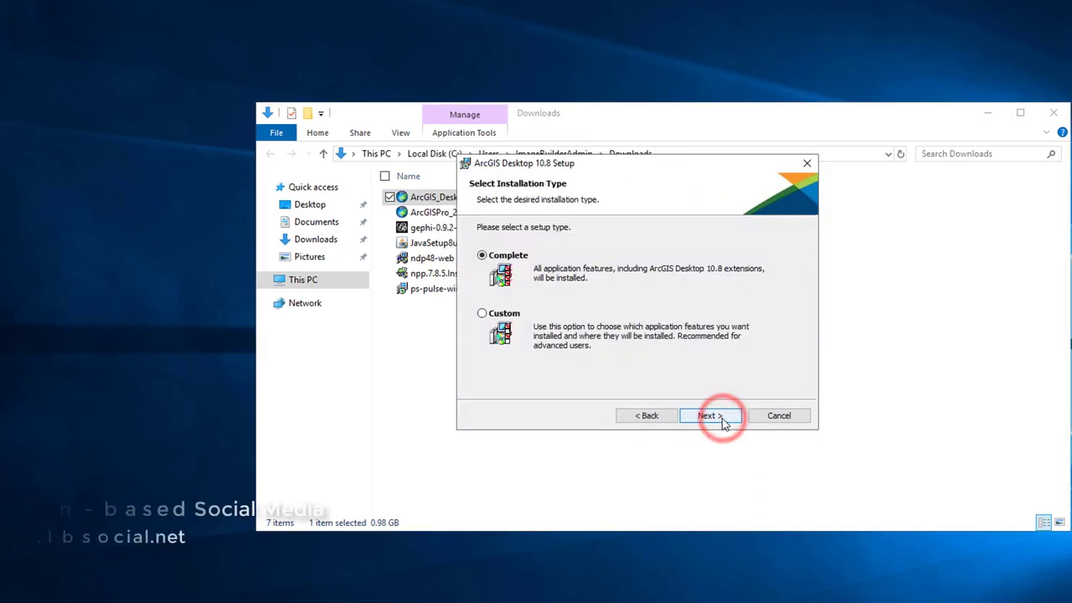
click(723, 418)
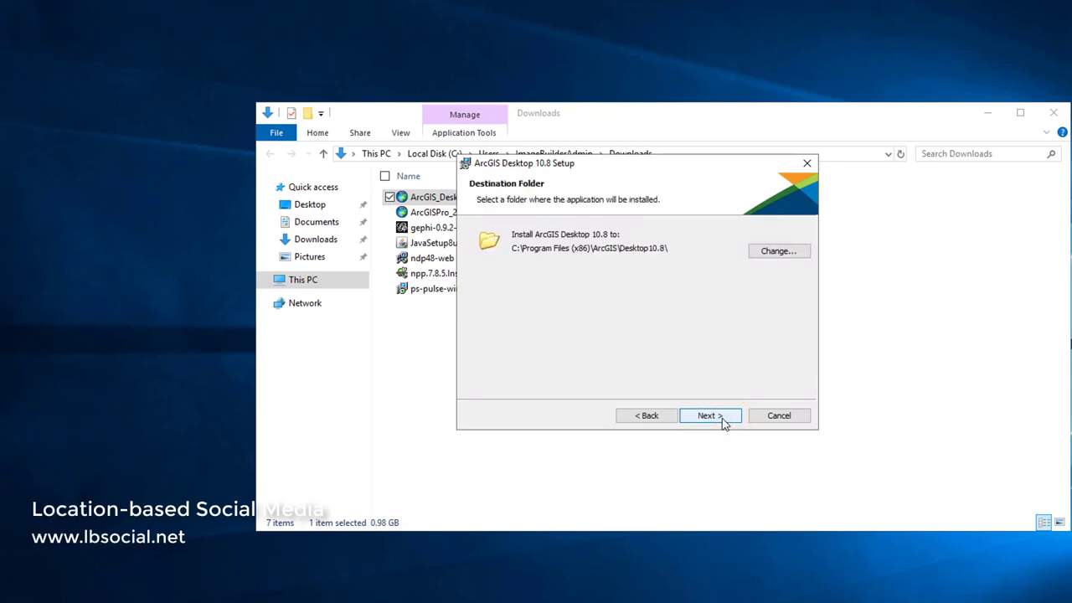
click(723, 419)
click(723, 420)
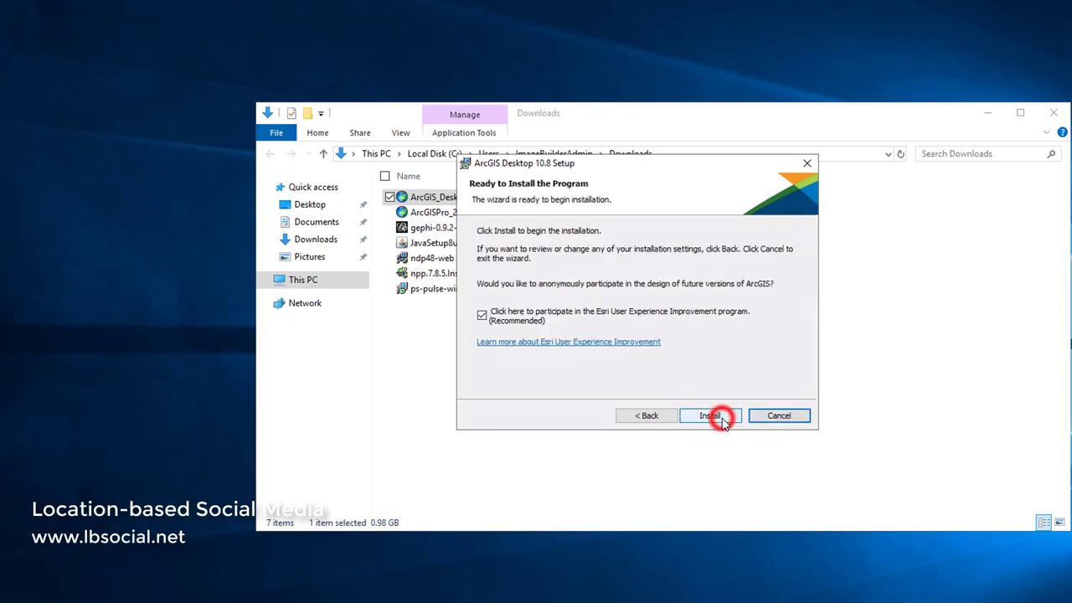
click(722, 420)
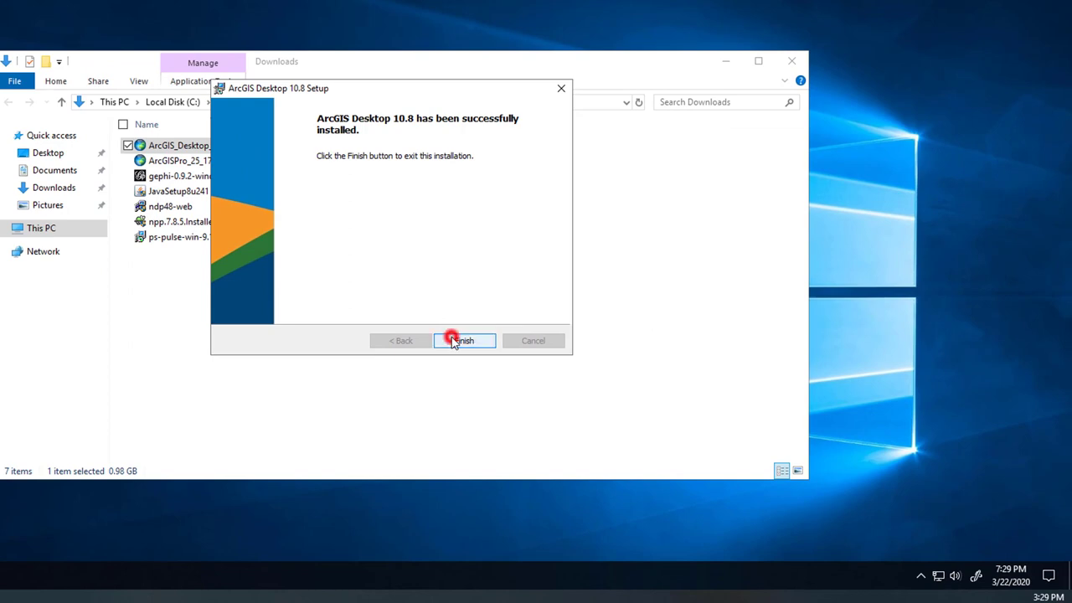
click(453, 341)
- Connect the Pulse Secure VPN to the jmu connection from the system tray
click(255, 348)
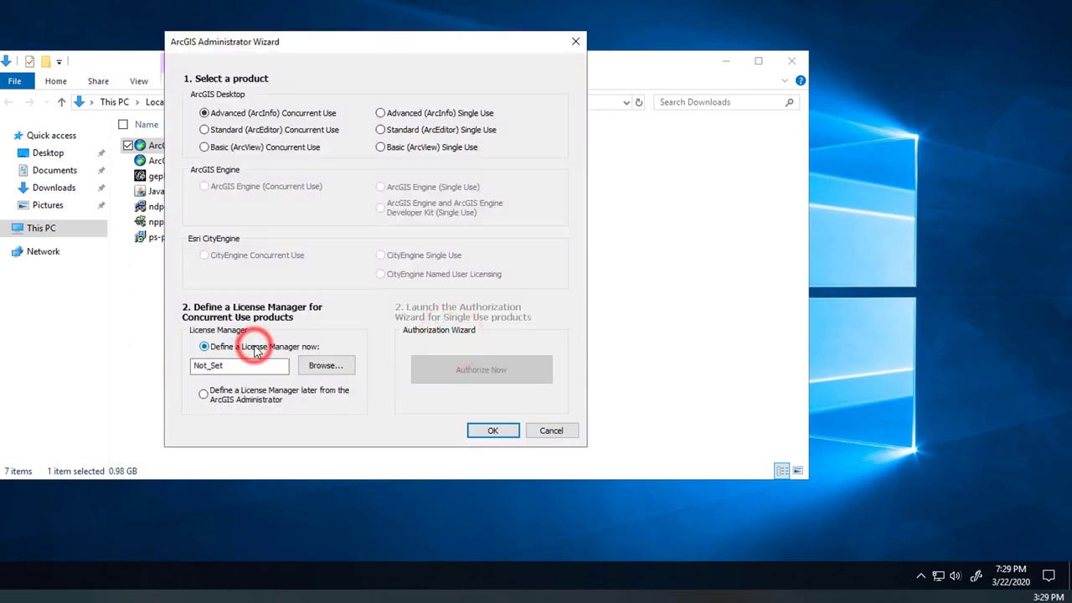
click(918, 573)
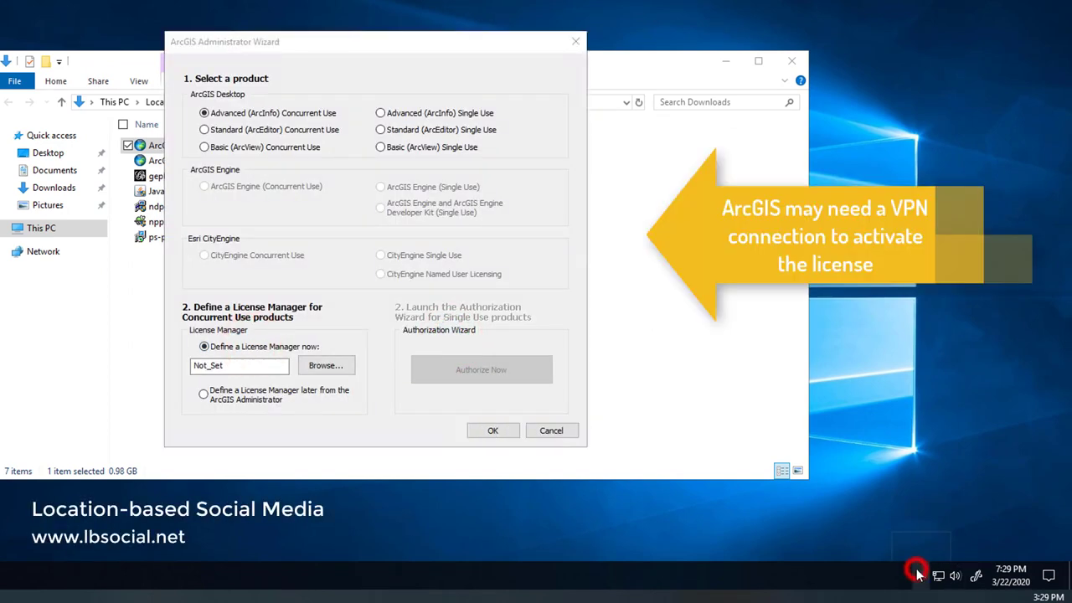
right_click(933, 547)
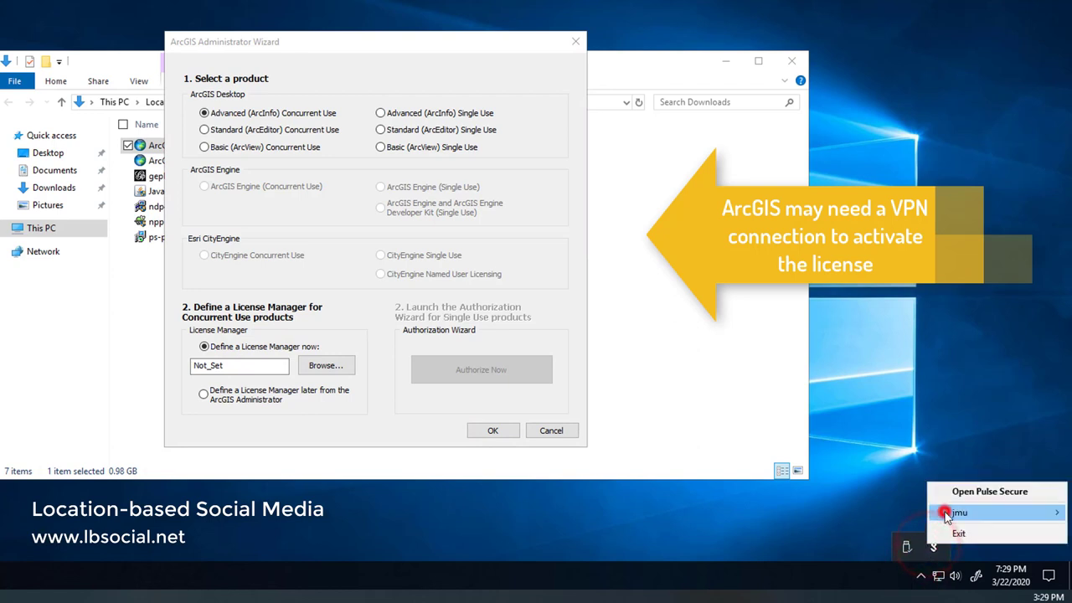
mouse_move(946, 514)
click(884, 513)
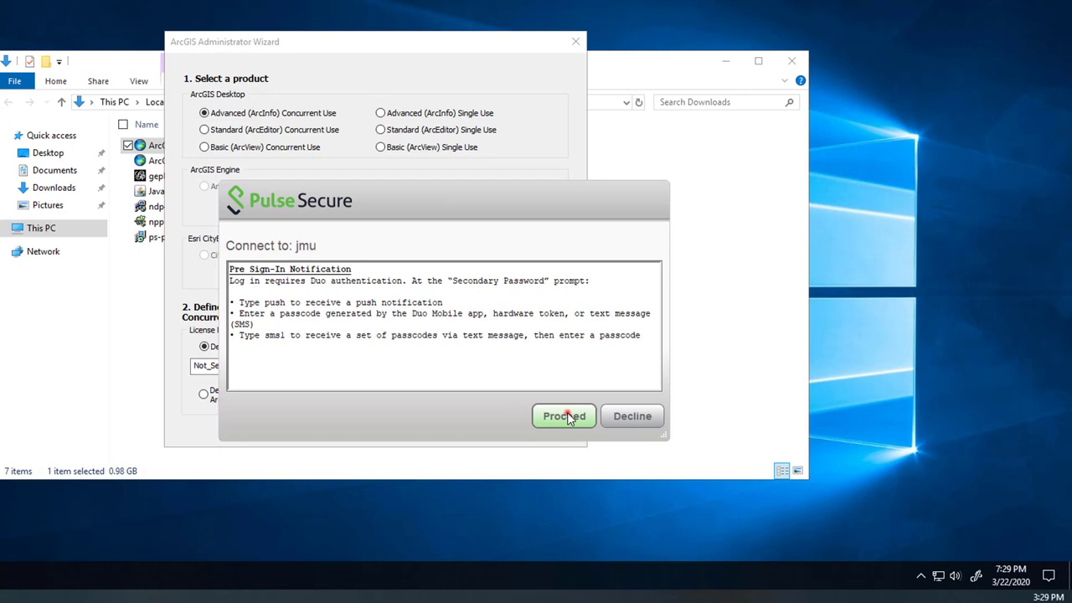
click(568, 416)
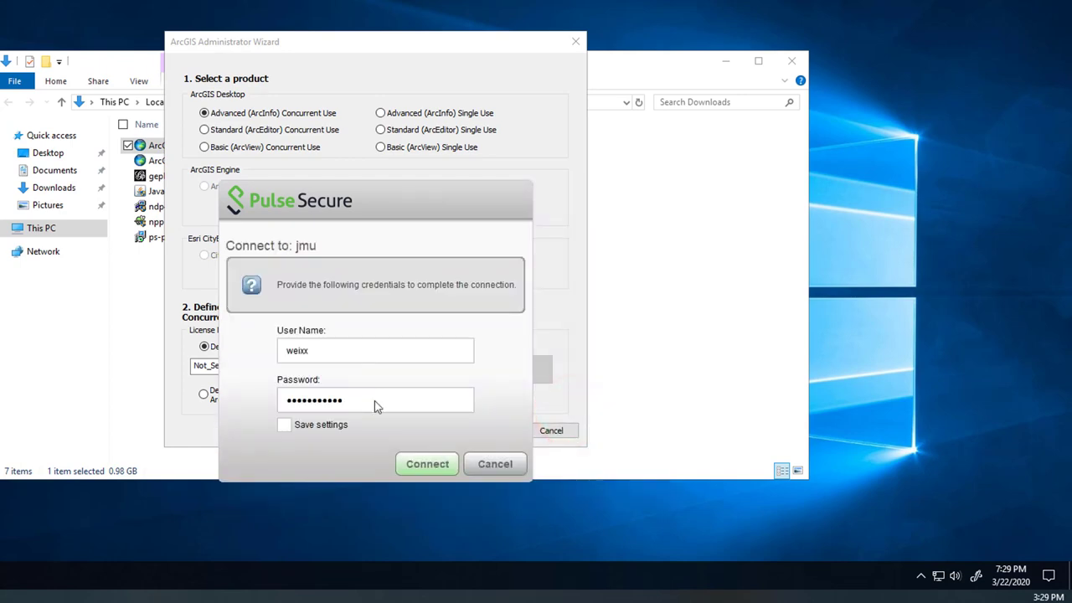
key(Return)
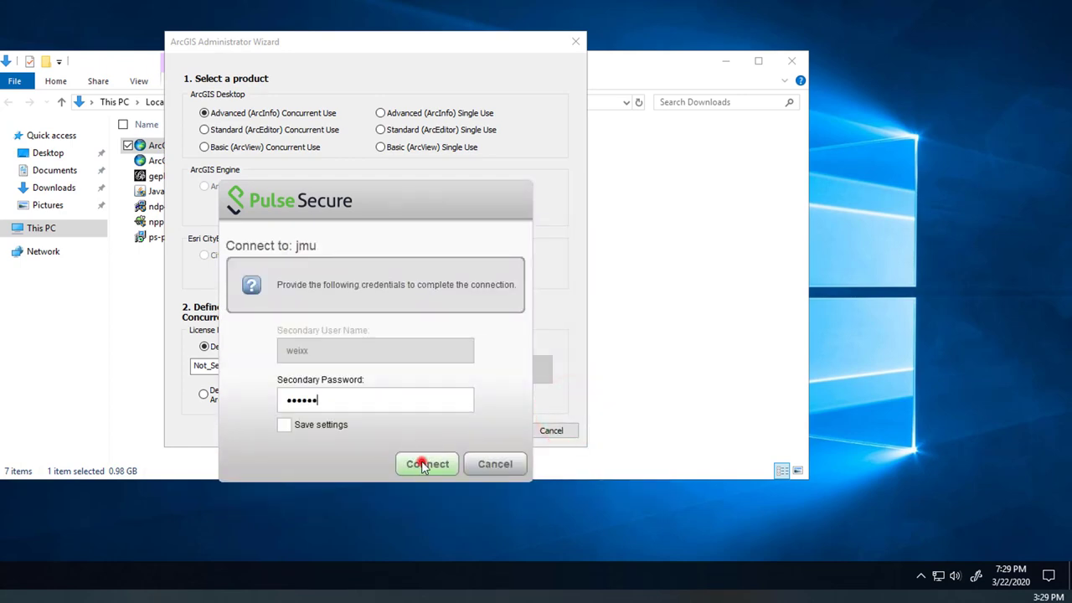
click(425, 465)
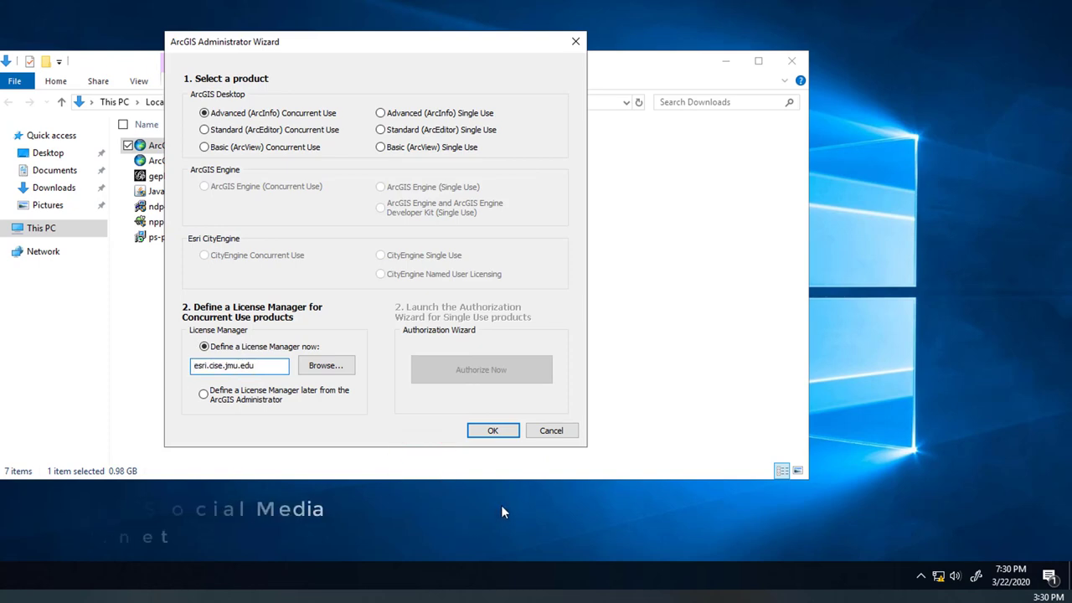
- Check Desktop Advanced concurrent license availability, expiring 6/30/2020, then close the Administrator
click(492, 430)
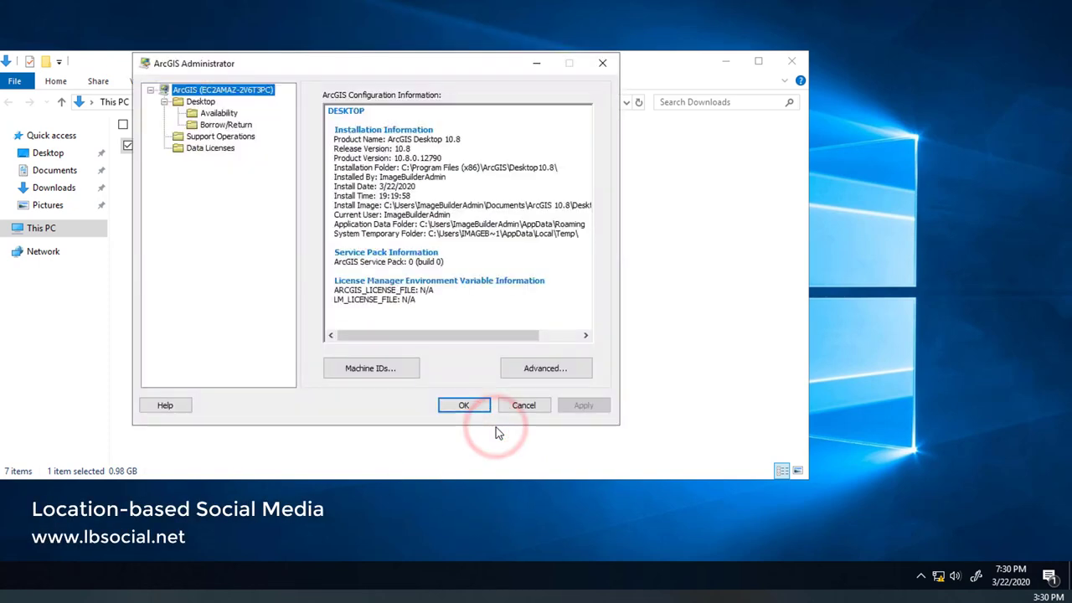
click(218, 113)
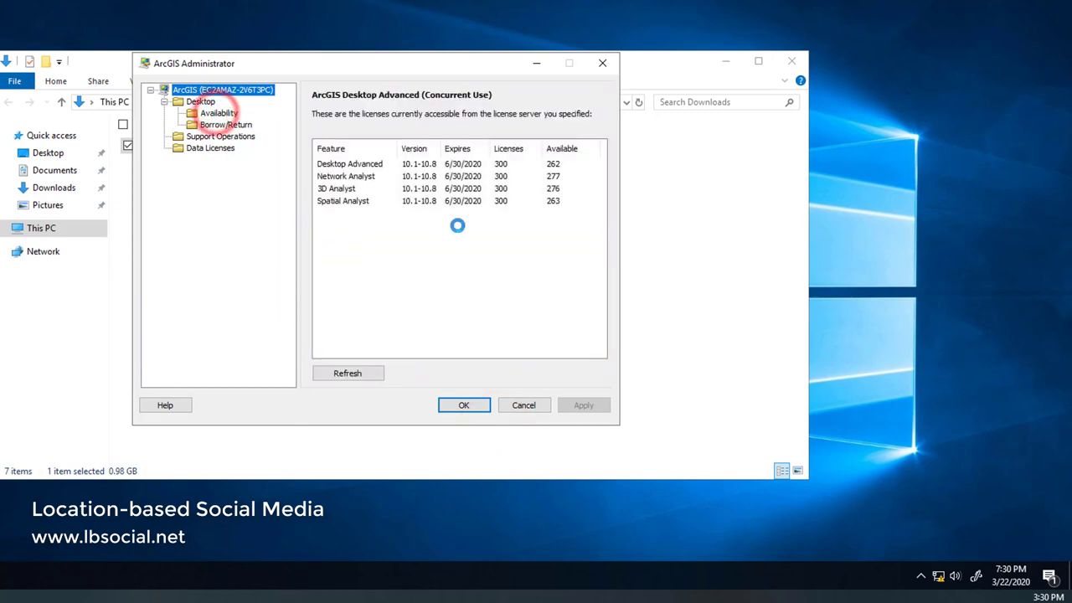
click(469, 404)
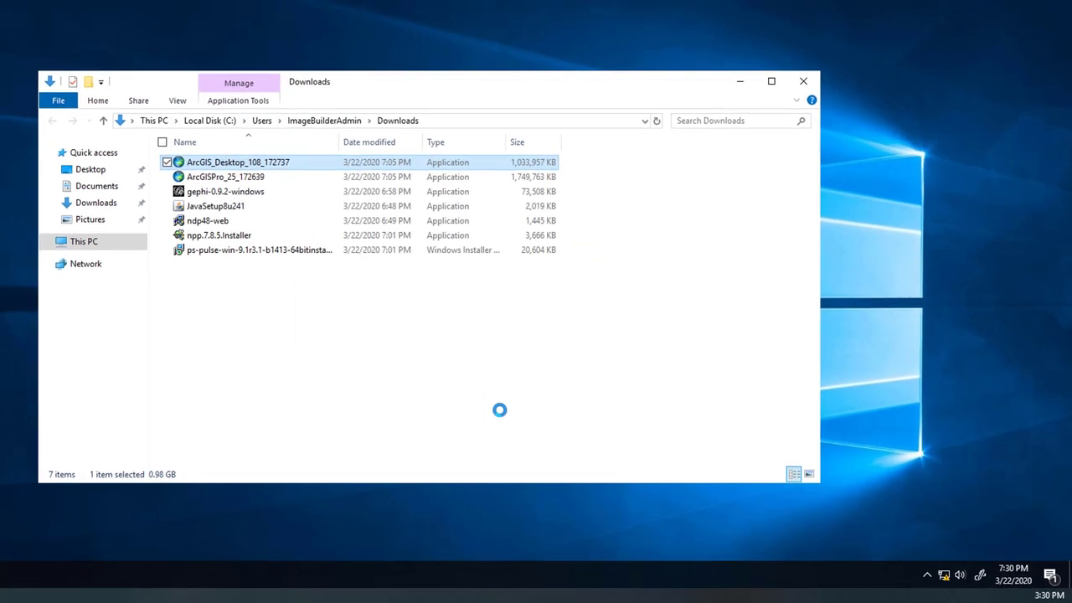
- Find ArcMap 10.8 by searching 'arcma', launch it, then close it and the Downloads folder
click(500, 409)
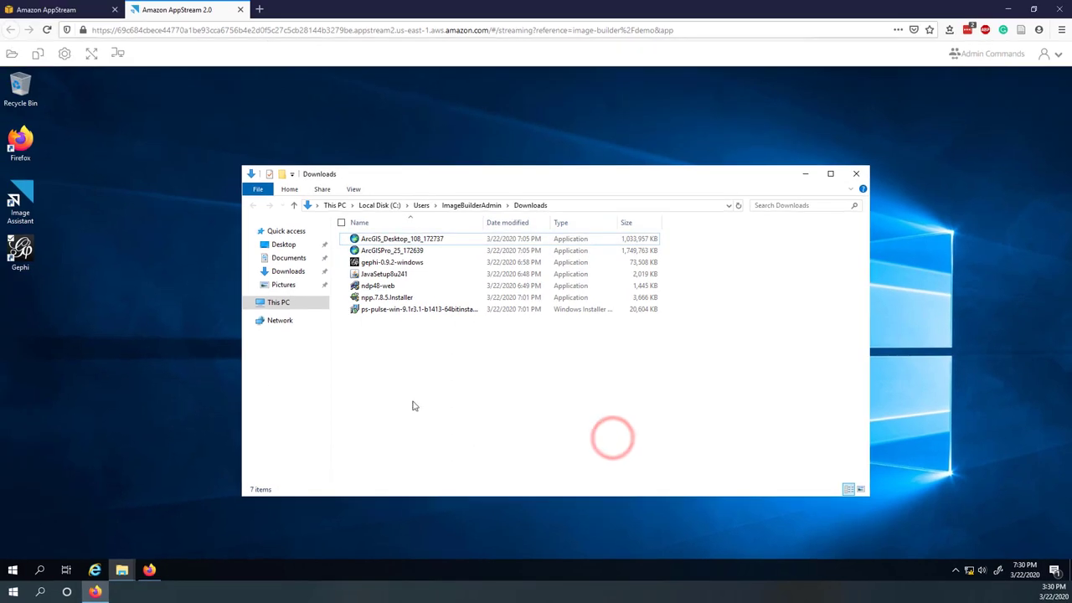
click(39, 571)
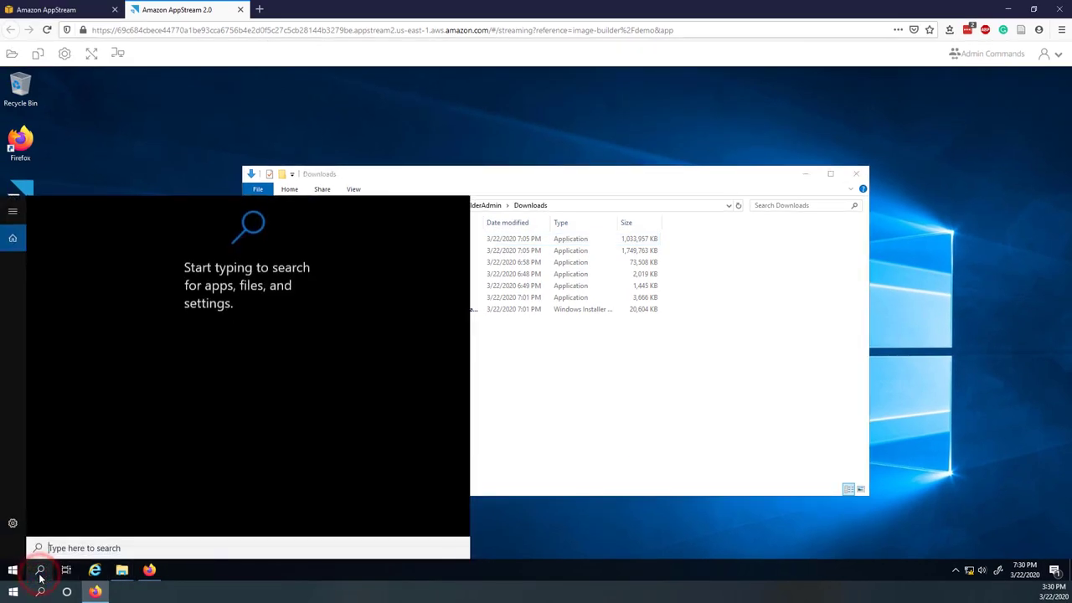
text(arc)
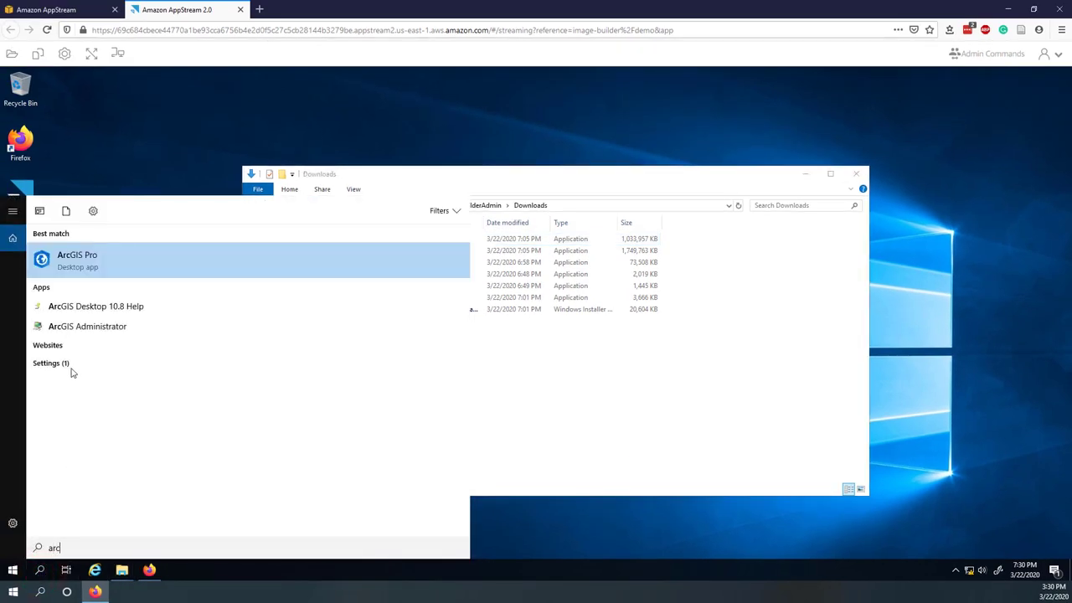
text(map)
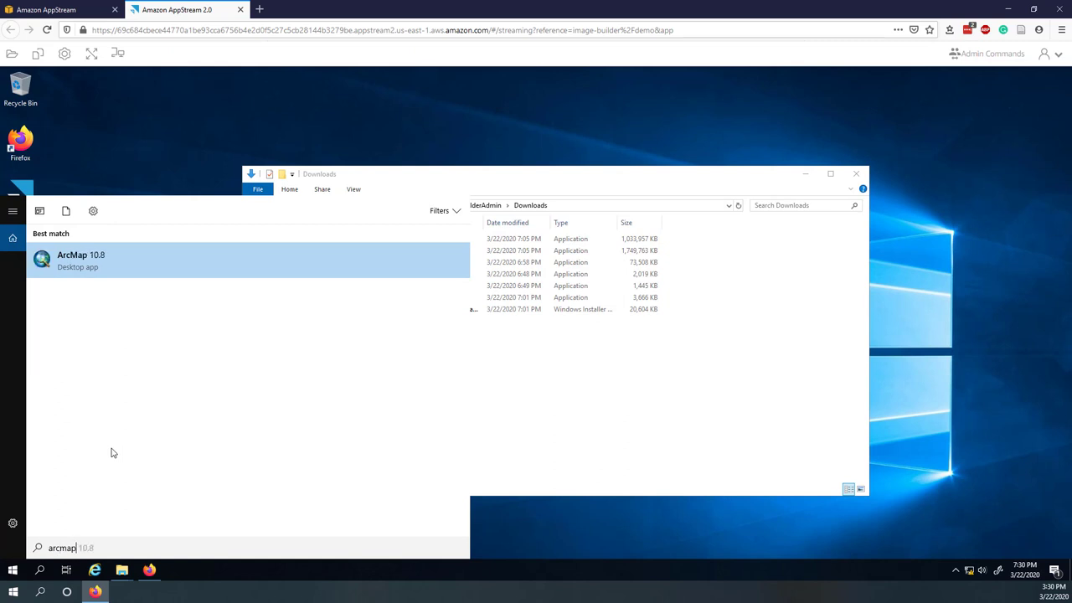
click(69, 257)
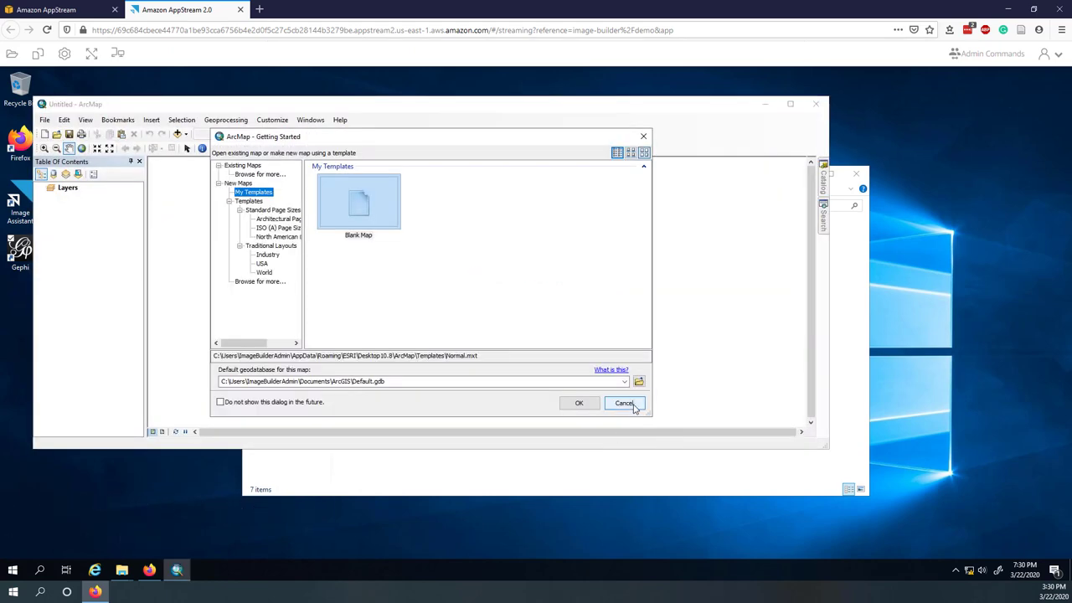
click(634, 406)
click(815, 105)
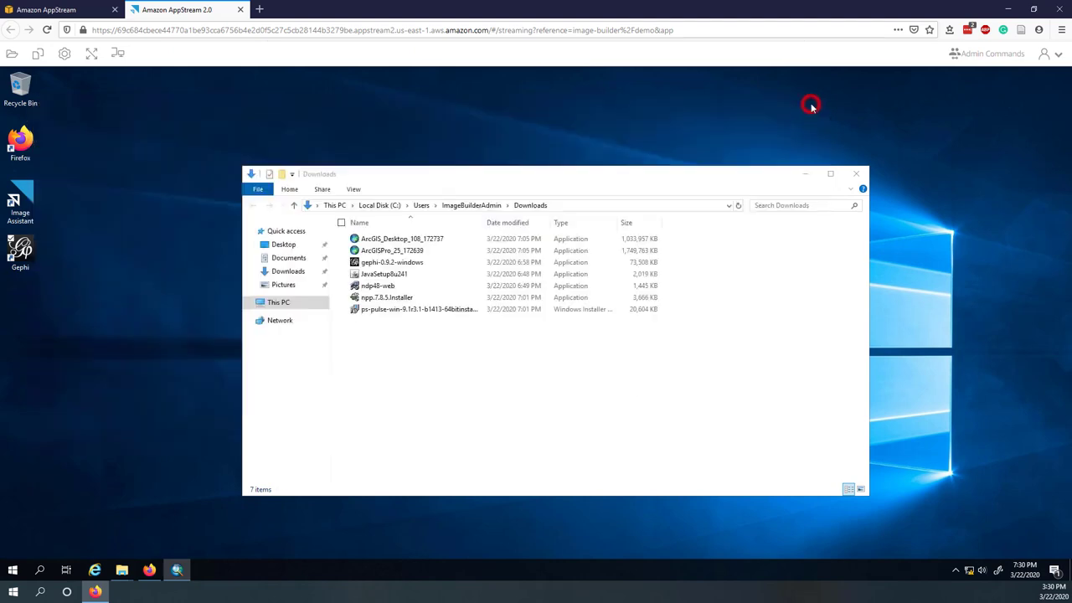
click(856, 174)
click(326, 300)
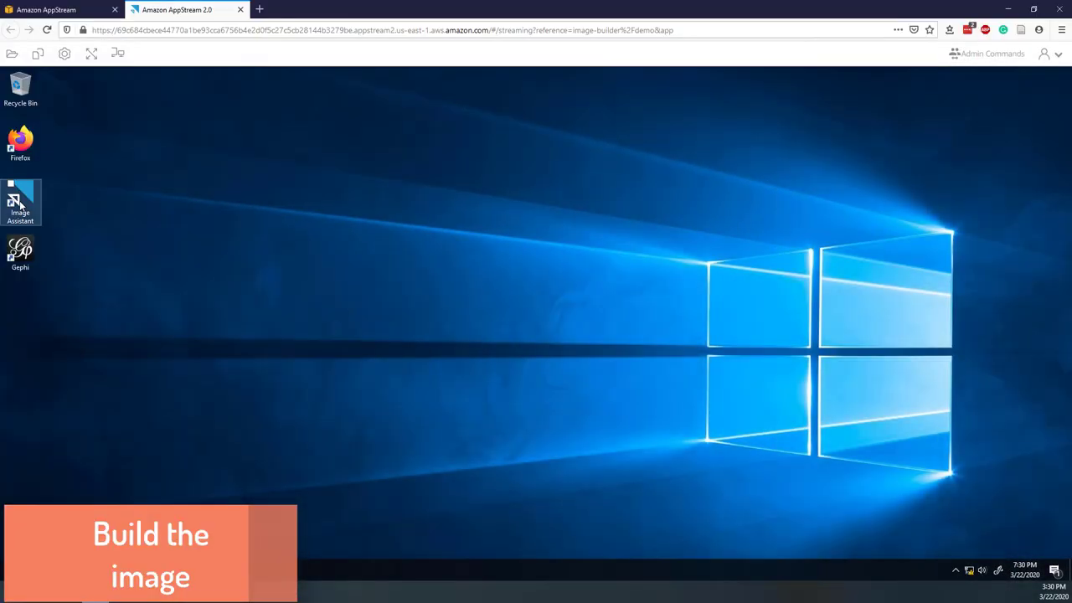
- In Image Assistant, add python.exe from the ArcGIS10.8 Python27 folder as an app
click(21, 203)
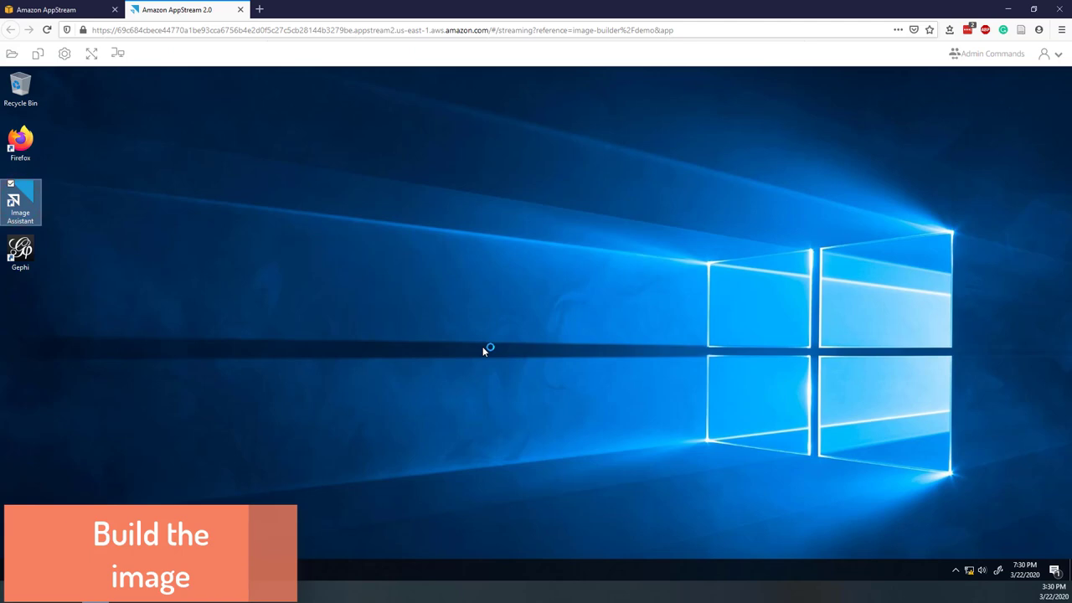
click(322, 266)
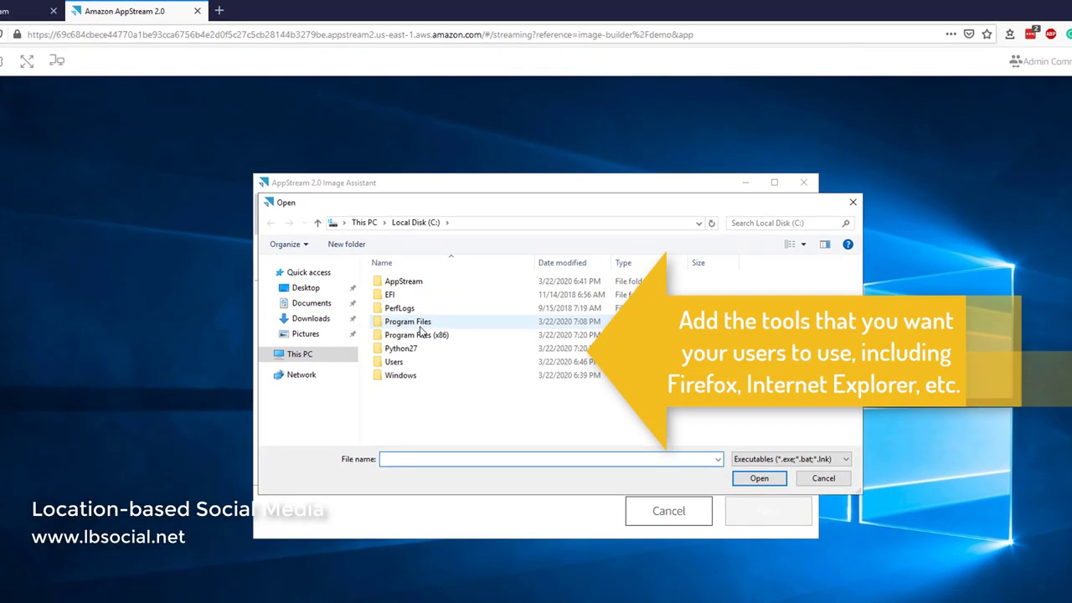
double_click(406, 348)
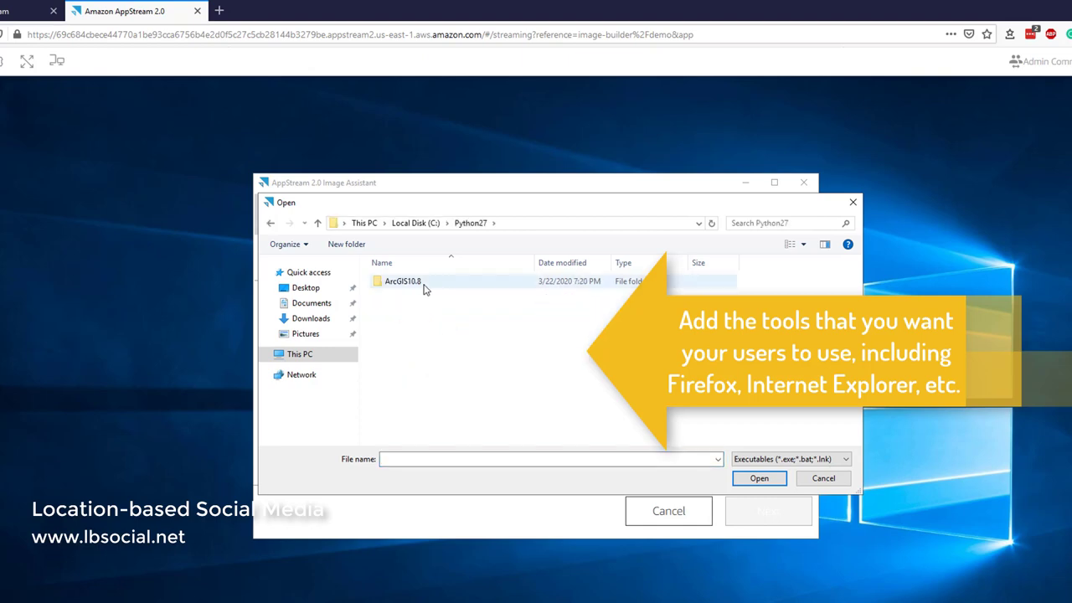
double_click(422, 283)
double_click(406, 390)
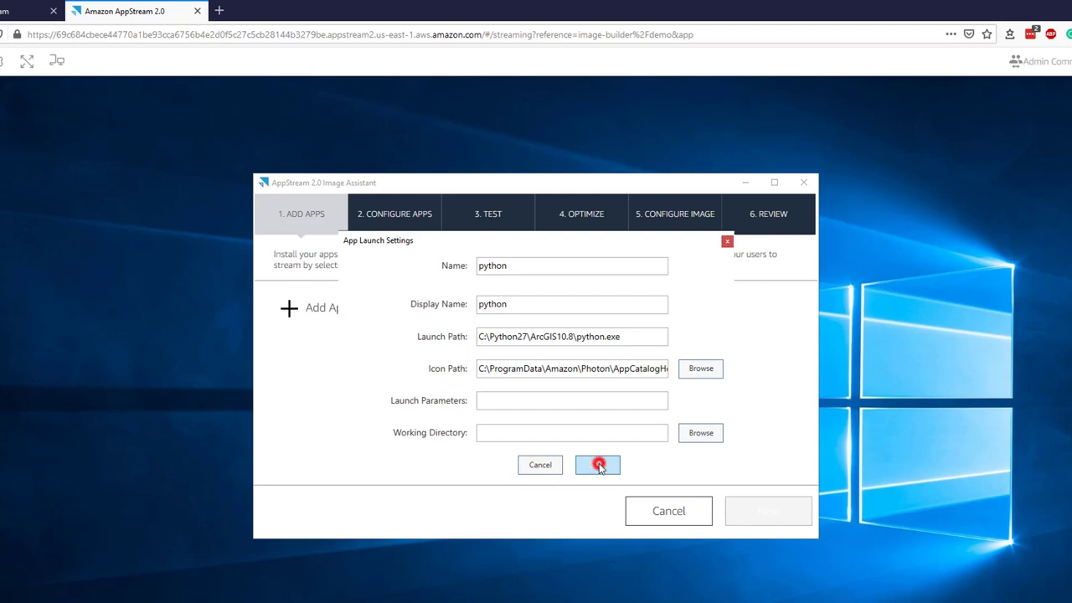
click(598, 465)
- Add gephi64 from Gephi-0.9.2\bin renamed to gephi, save iexplore, and proceed to Configure Apps
click(292, 307)
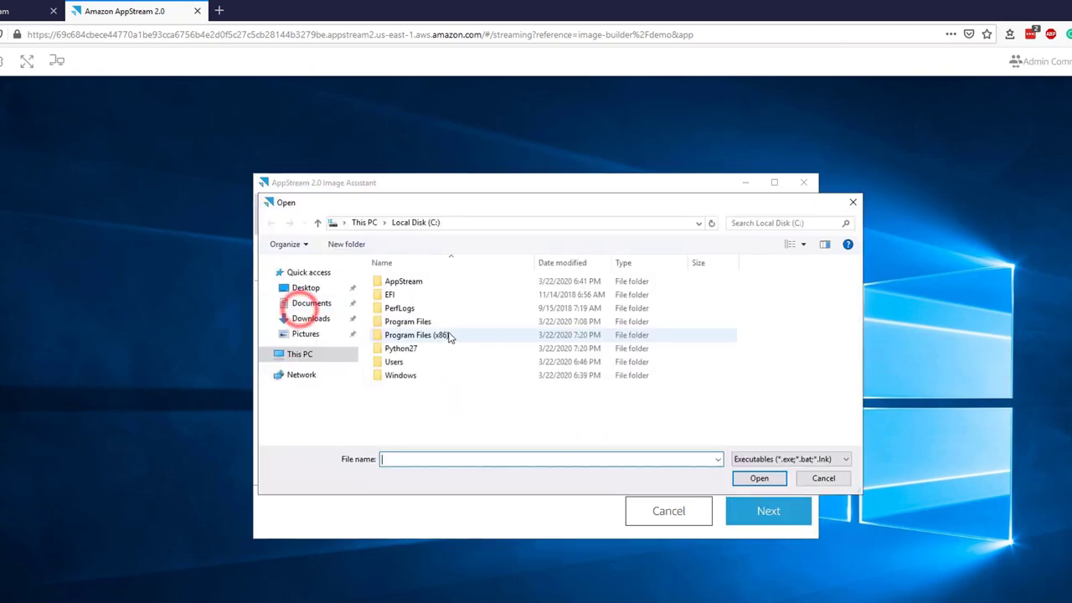
double_click(402, 321)
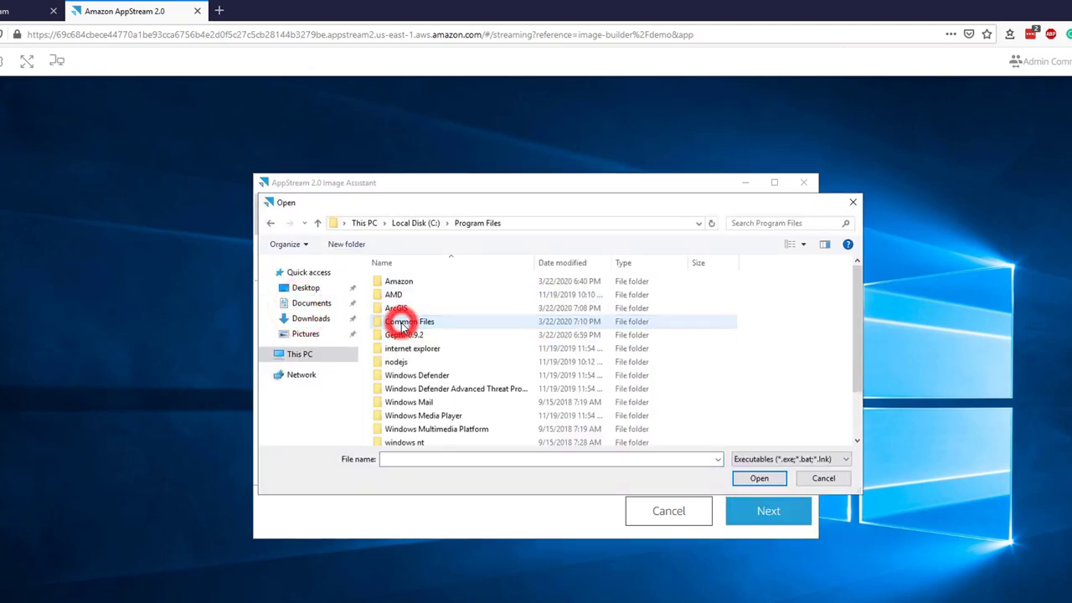
double_click(410, 335)
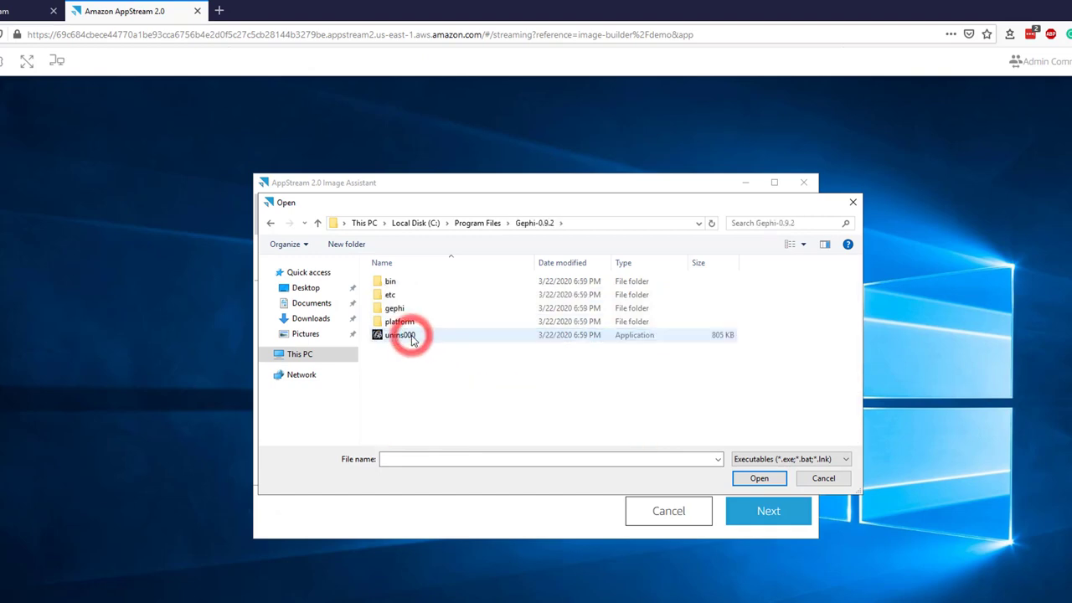
double_click(400, 282)
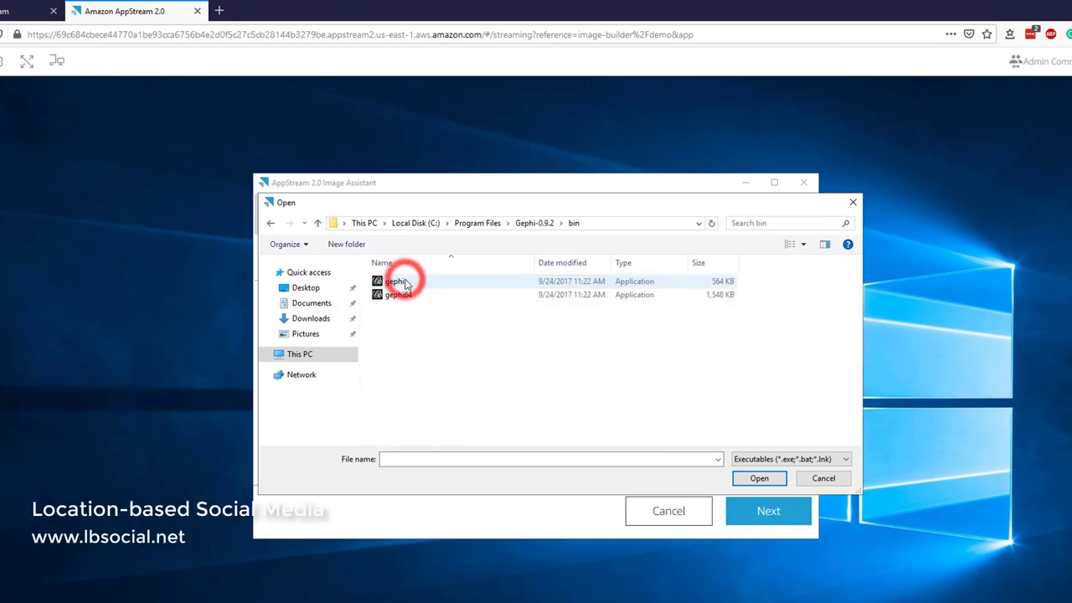
double_click(410, 294)
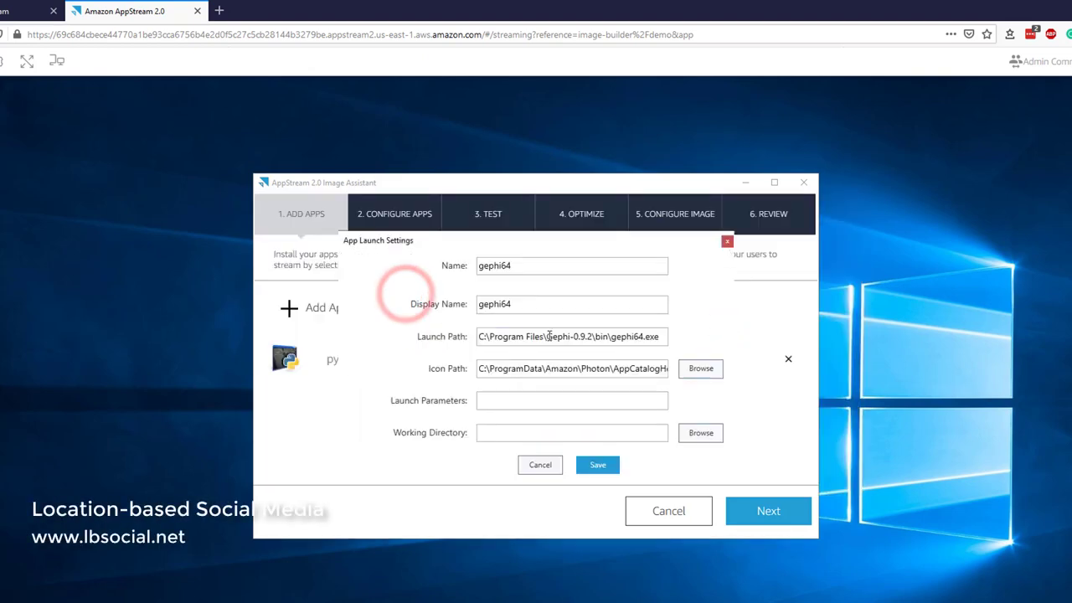
click(535, 304)
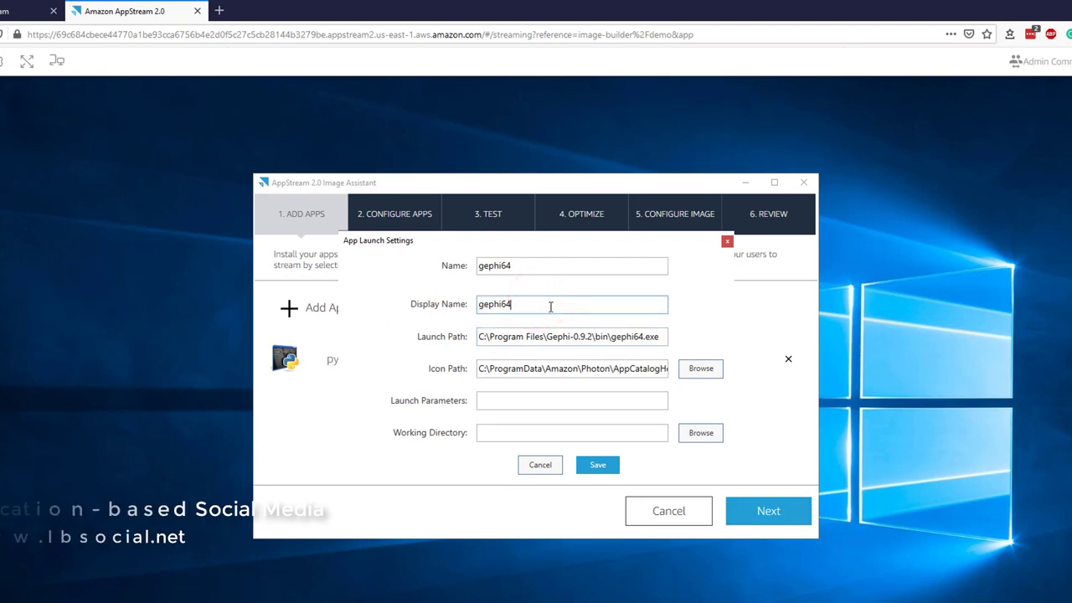
key(BackSpace)
key(BackSpace)
click(594, 467)
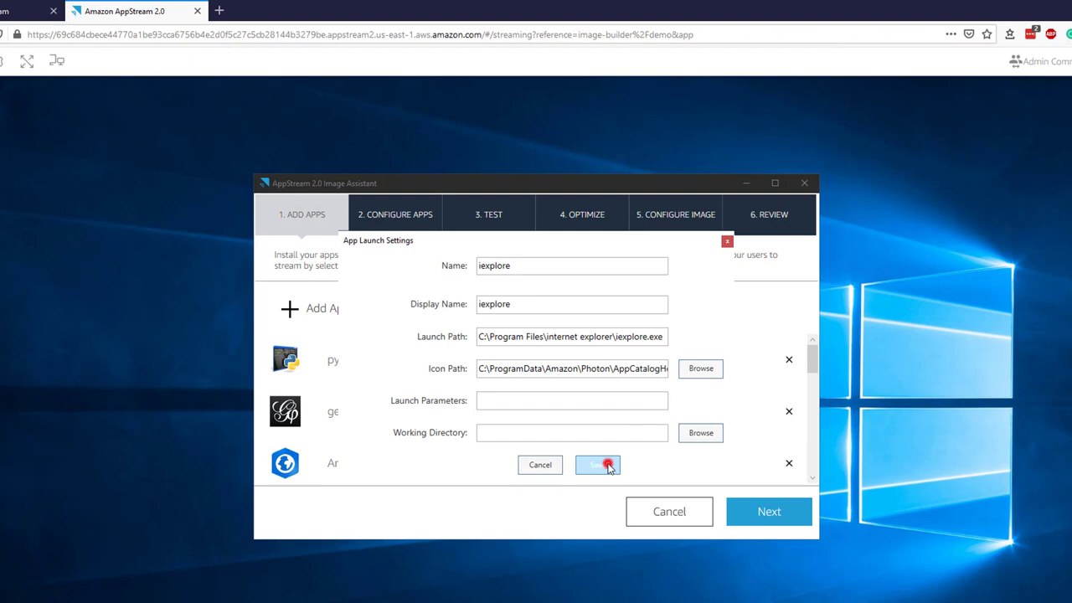
click(609, 466)
click(767, 510)
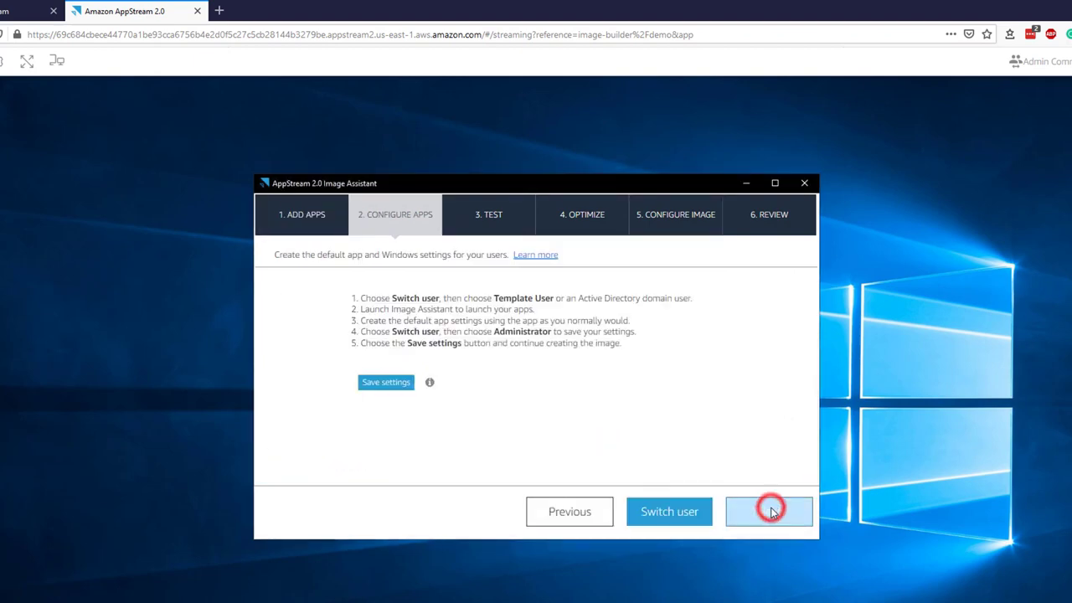
- Save the default app settings and, at the Test step, choose to switch user
click(386, 386)
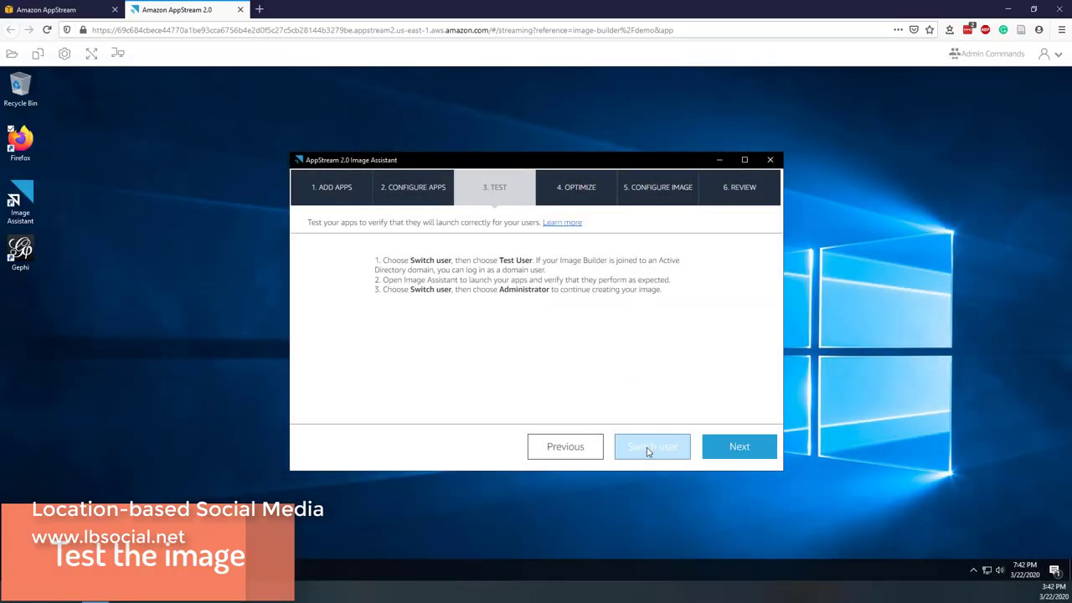
click(648, 451)
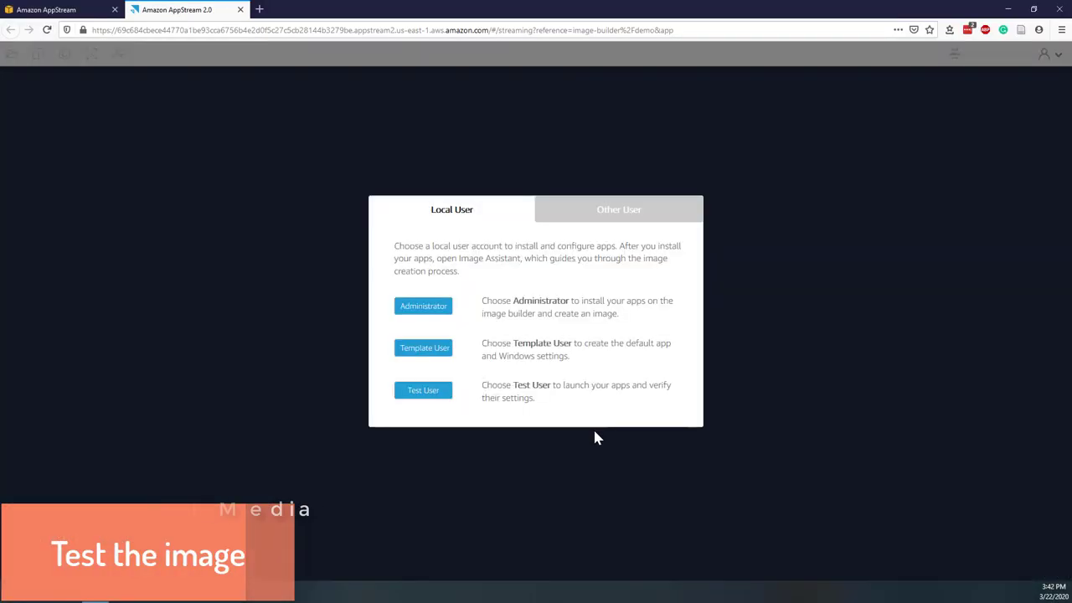
- Sign in as Test User and confirm Gephi opens, then close it
click(438, 390)
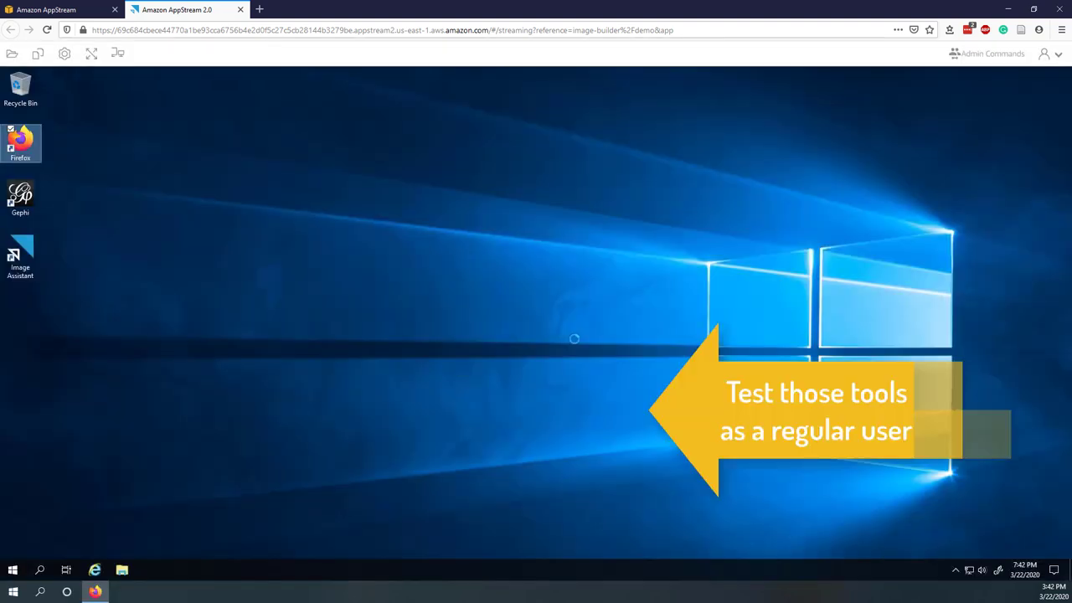
click(14, 199)
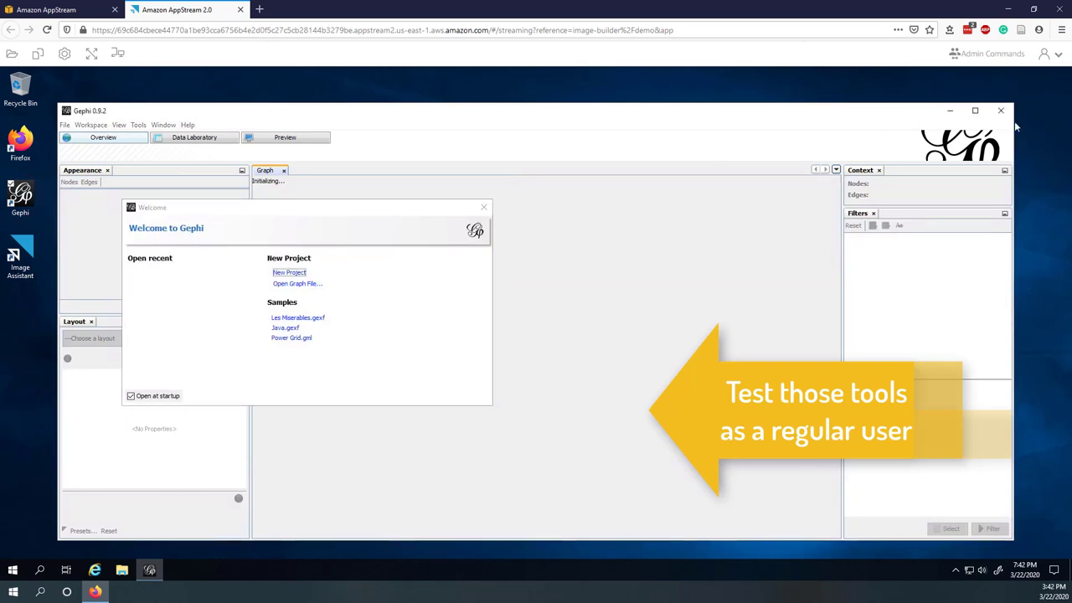
click(1002, 112)
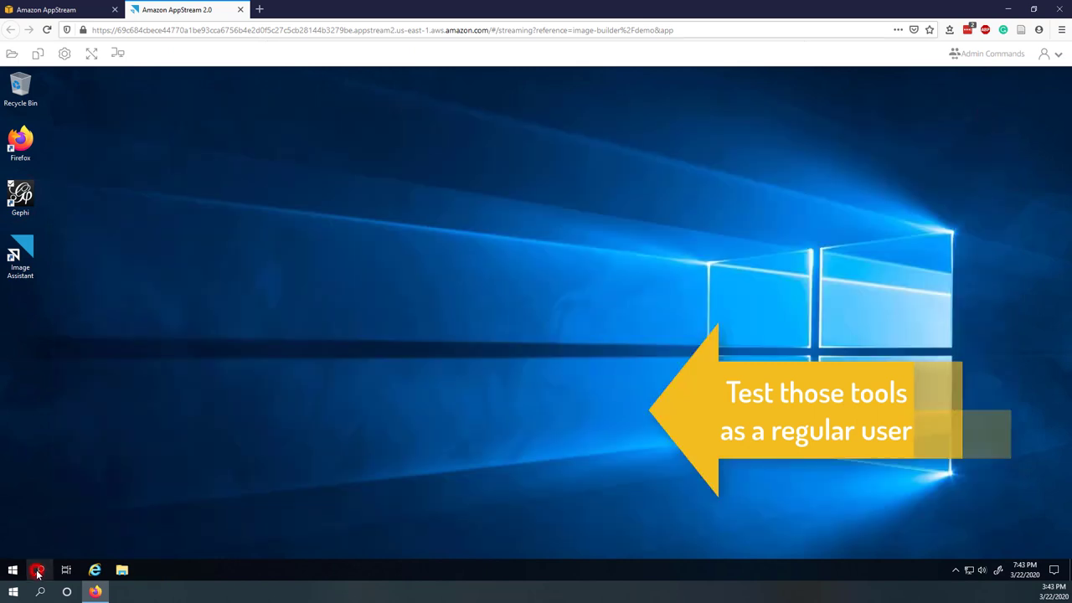
- Launch ArcGIS Pro, sign in via enterprise login with organization URL 'jmu', then close it
click(38, 571)
text(arc)
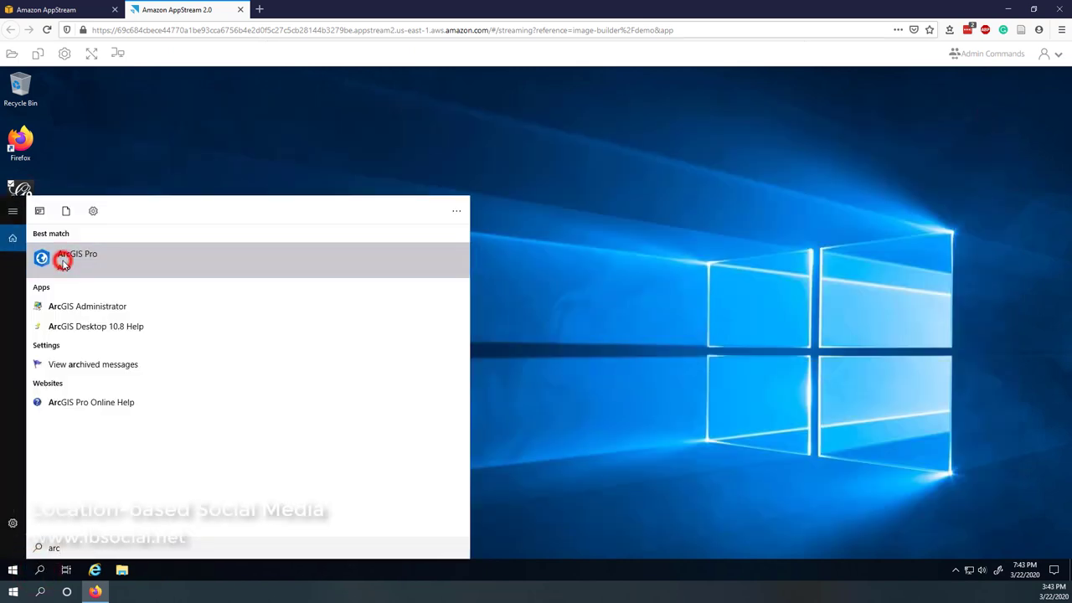
click(64, 264)
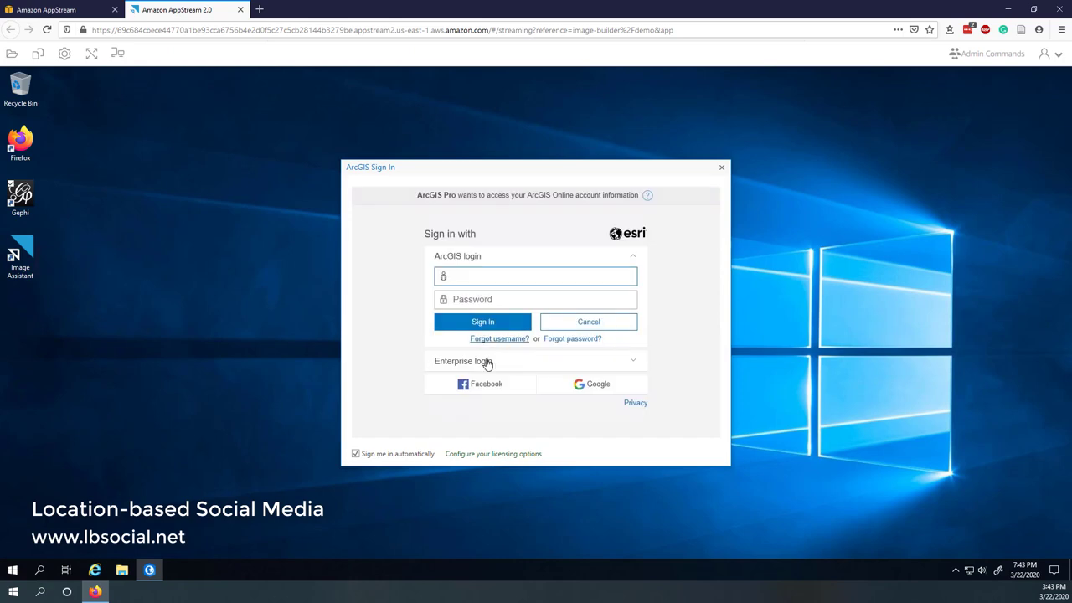
click(482, 366)
click(491, 312)
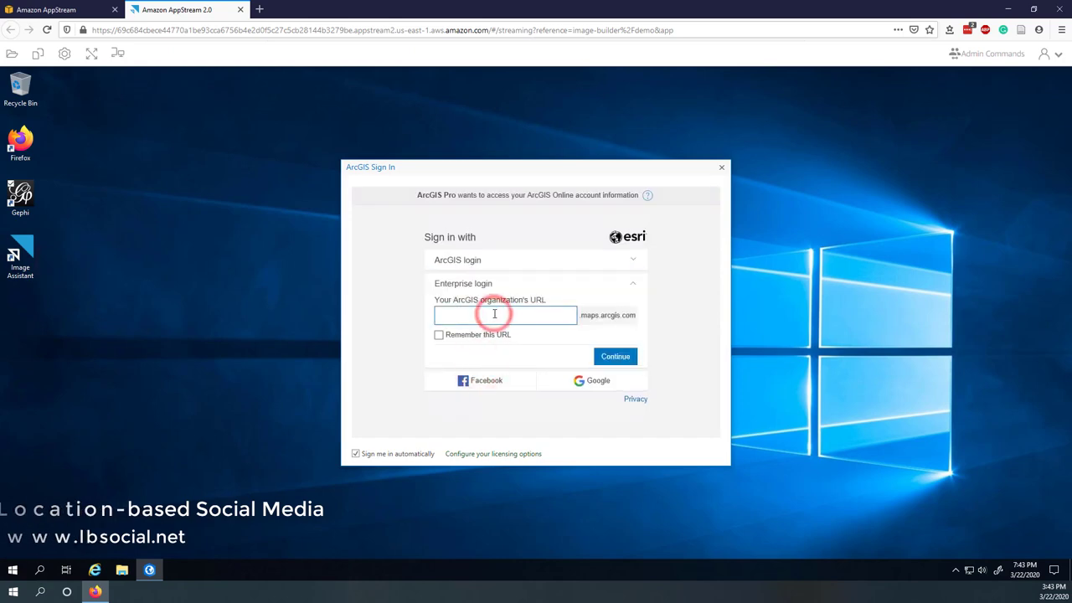
text(jmu)
click(618, 358)
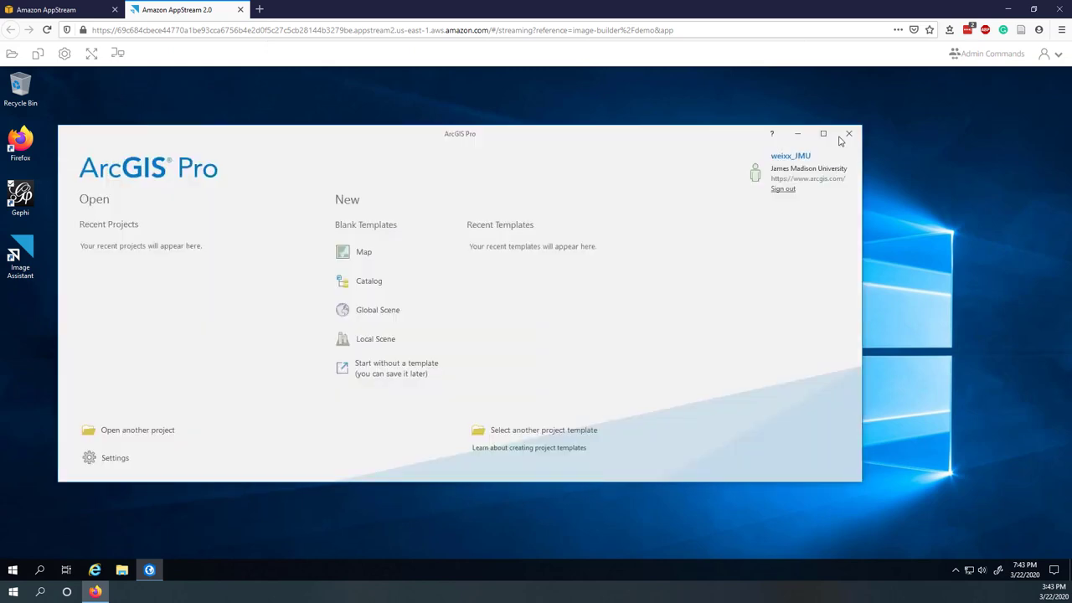
click(849, 134)
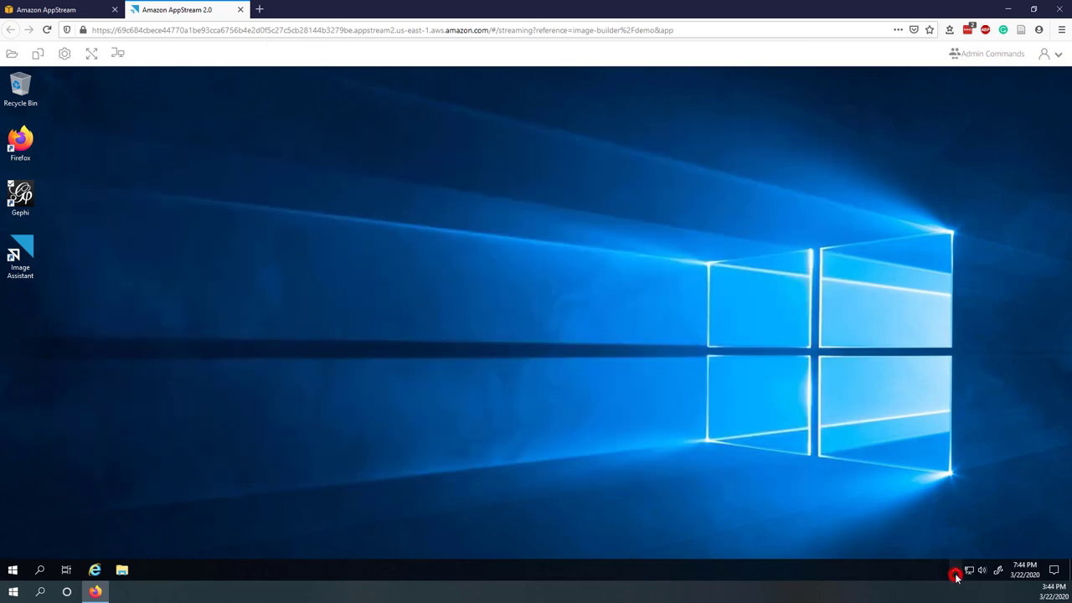
- Connect the Pulse Secure VPN to the jmu connection, proceeding through the sign-in prompts
click(966, 551)
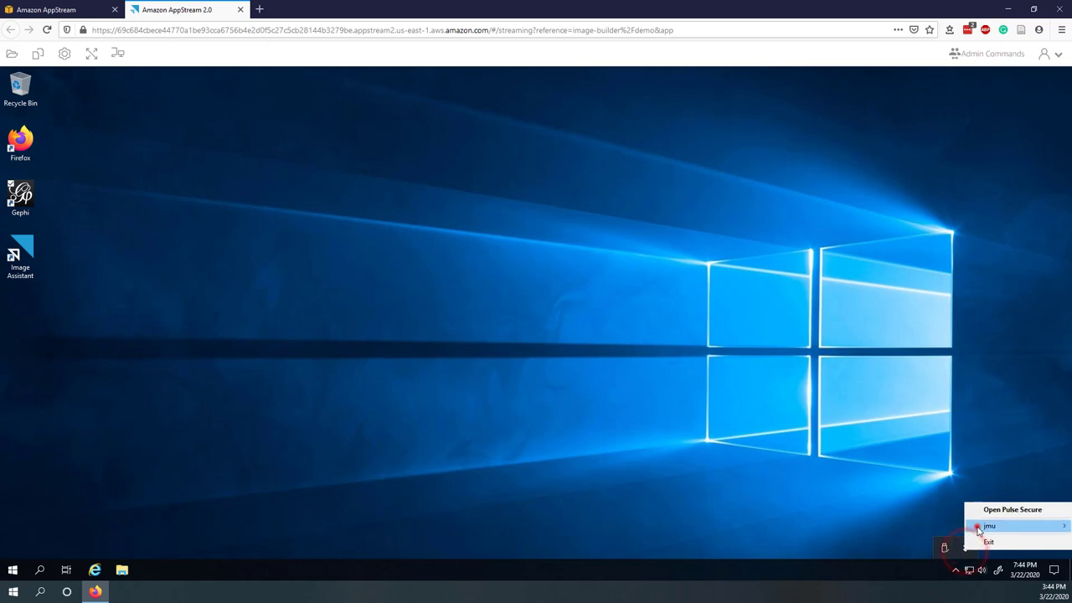
click(976, 522)
click(947, 530)
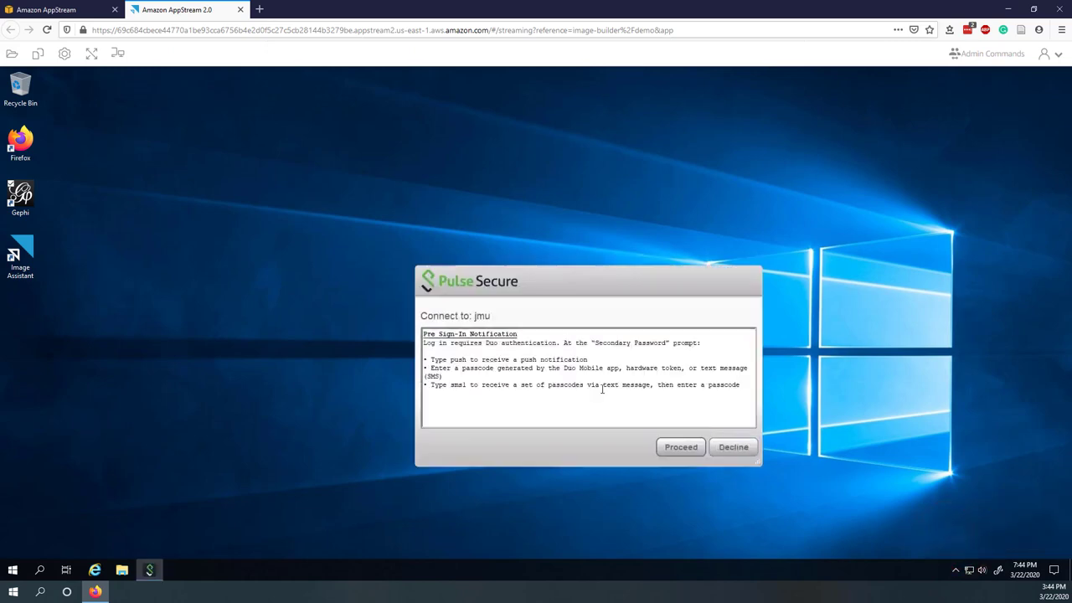
click(680, 447)
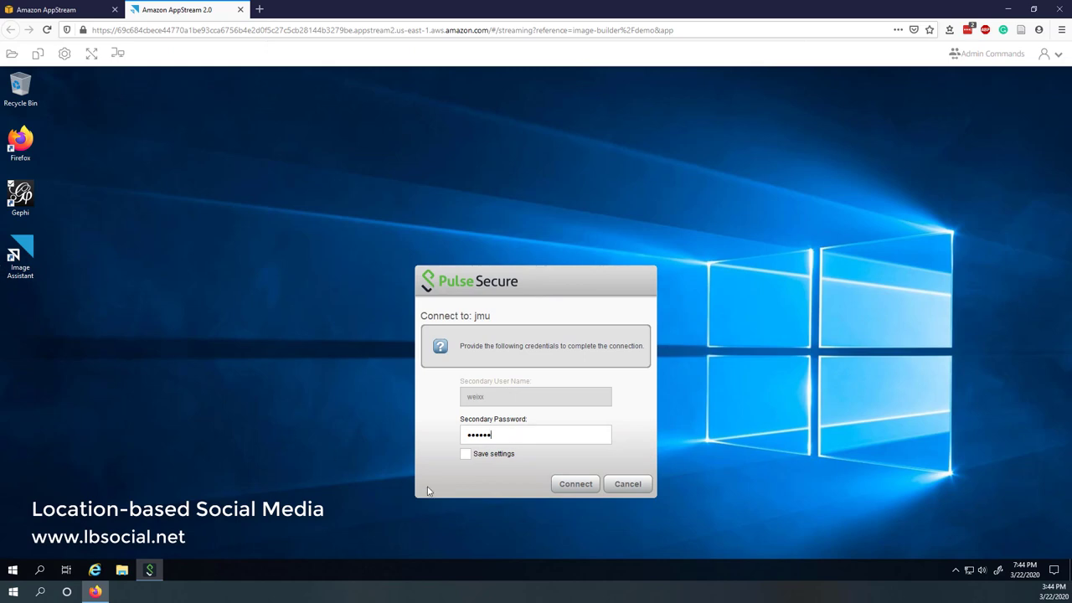
click(570, 484)
- Search 'arcmap', launch ArcMap 10.8, and dismiss its getting started dialog
click(40, 570)
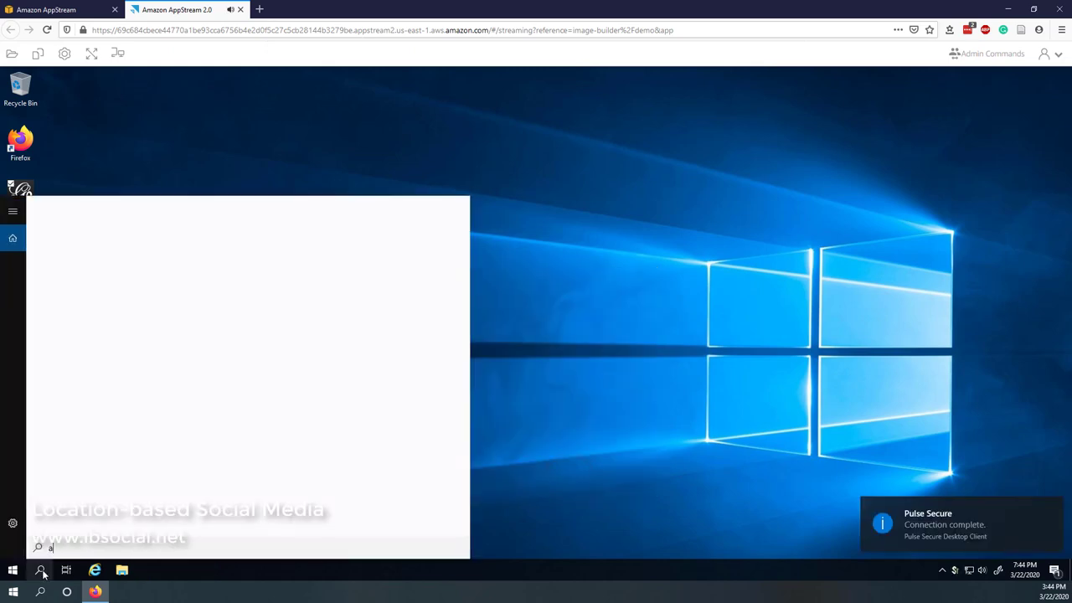
text(arcmap)
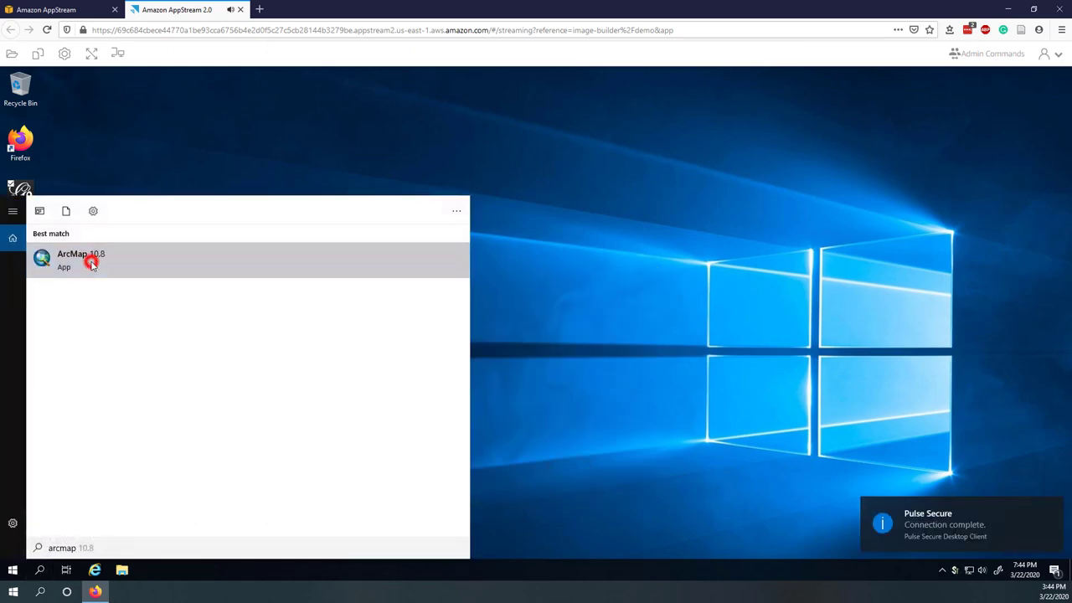
click(91, 263)
click(673, 445)
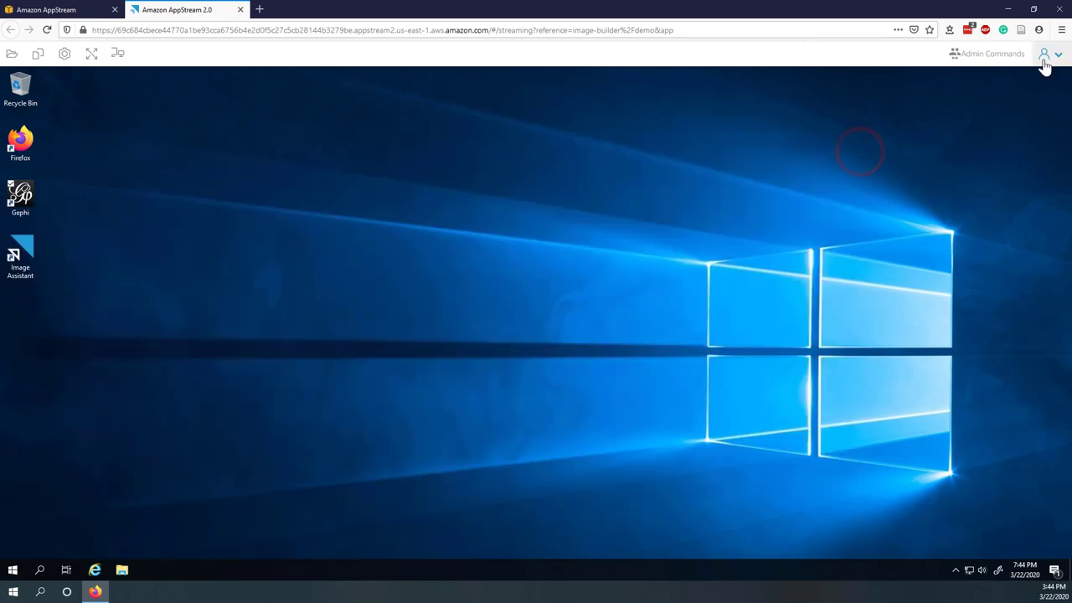
click(1046, 54)
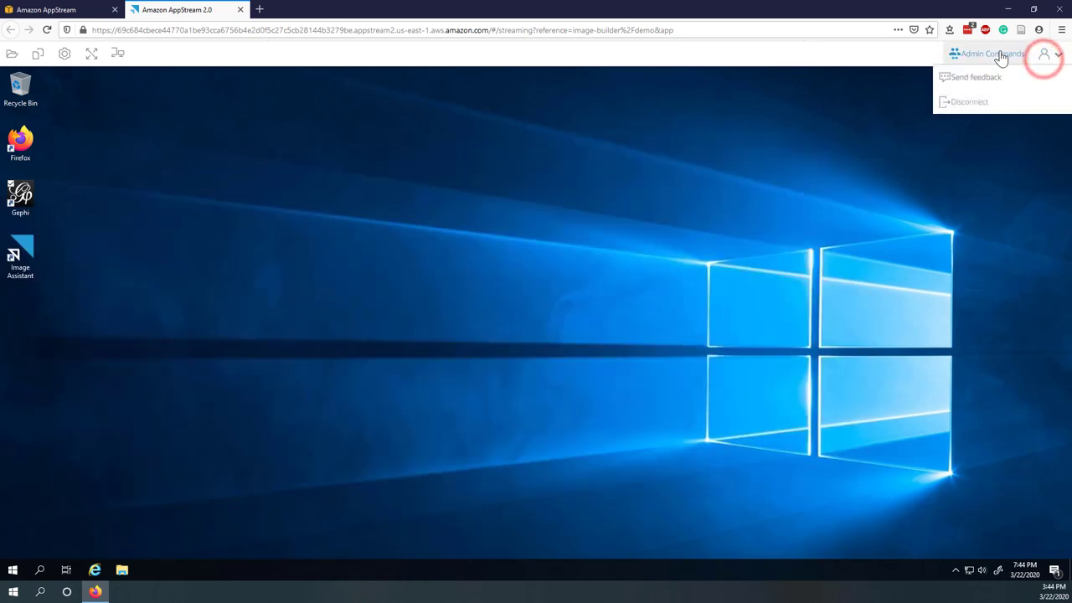
- Switch back to Administrator, advance to Optimize, launch the optimizer, and confirm python loaded
click(925, 77)
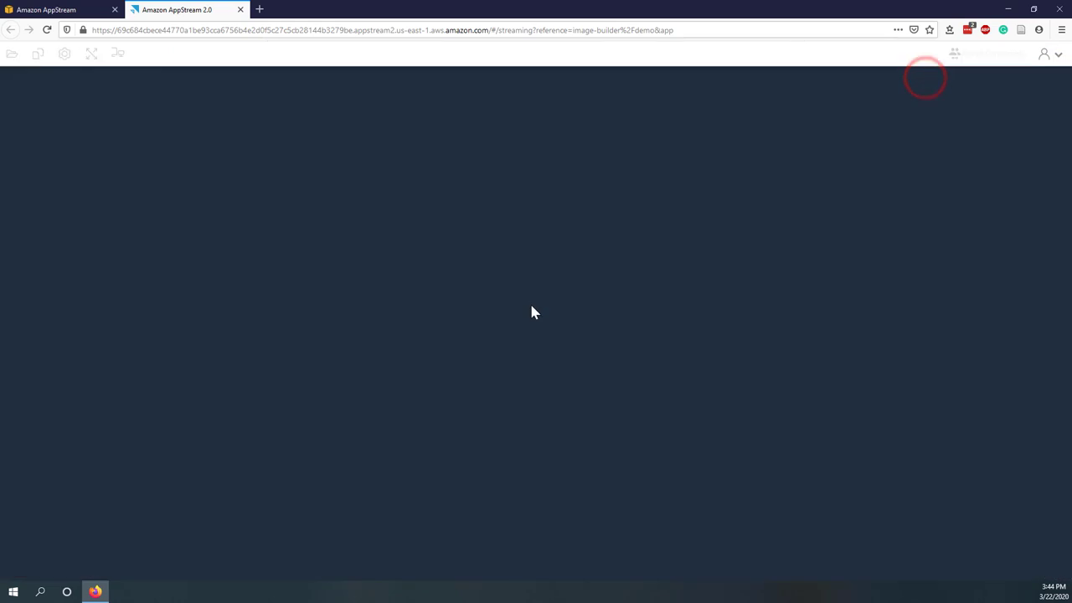
click(413, 308)
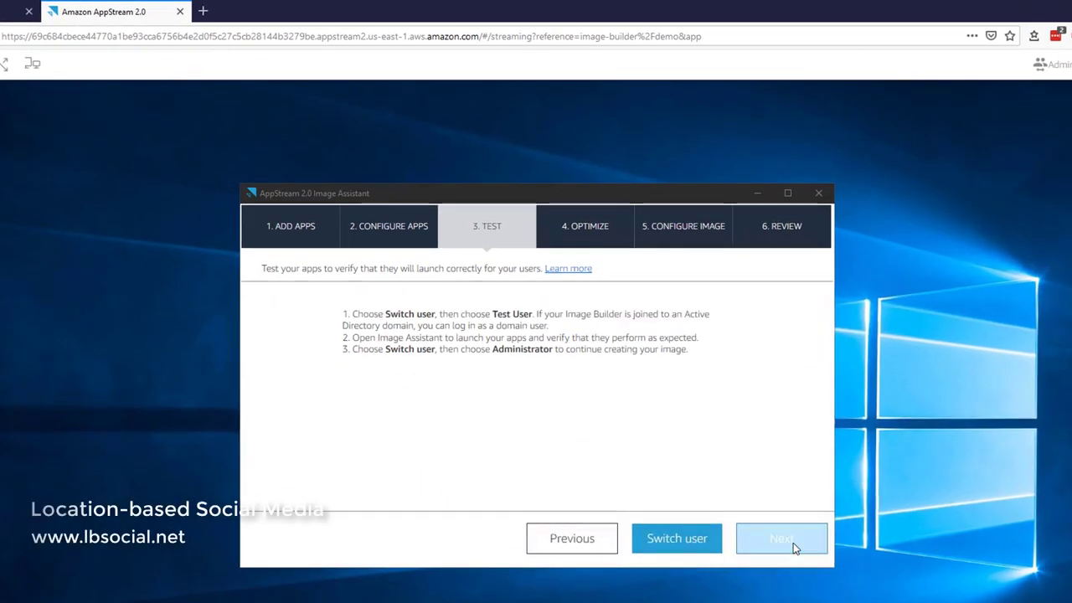
click(794, 543)
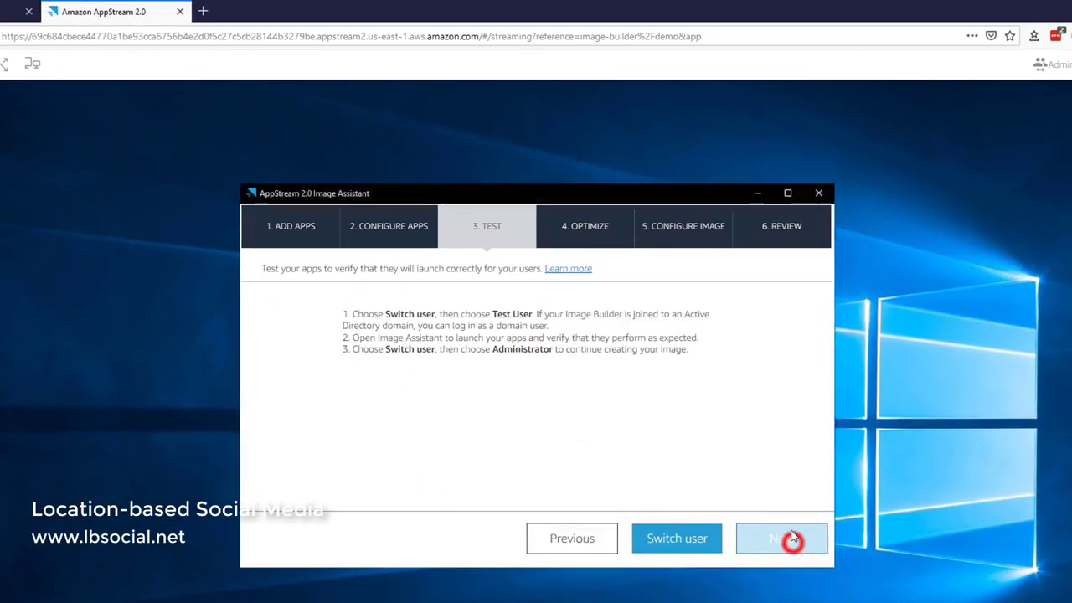
click(776, 311)
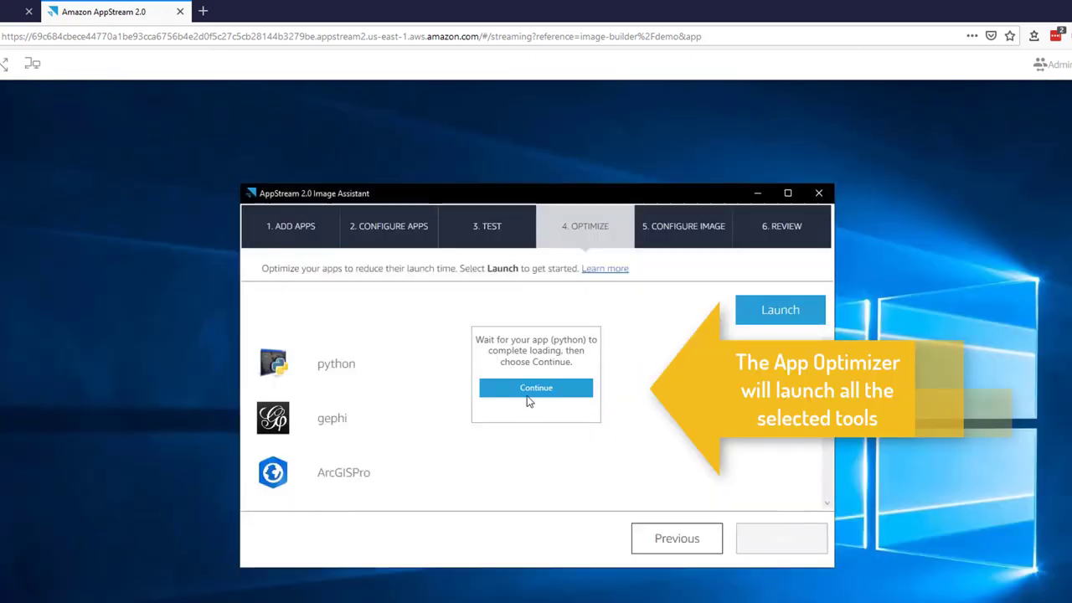
click(527, 397)
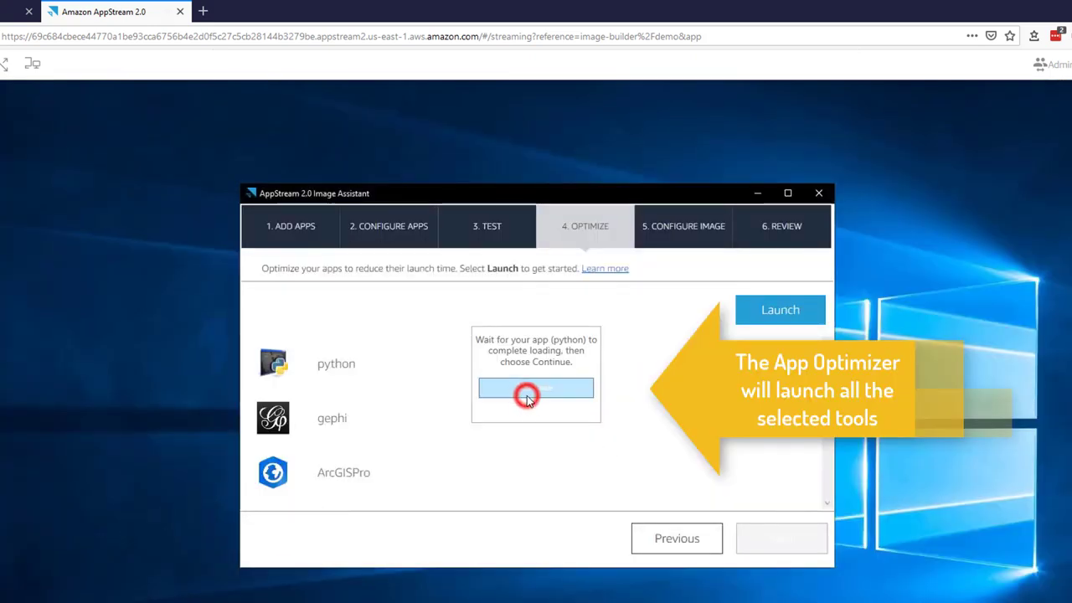
- Confirm gephi loaded, name the image demo-image with description gephi-acrgispro-arcmap, and create it
click(559, 388)
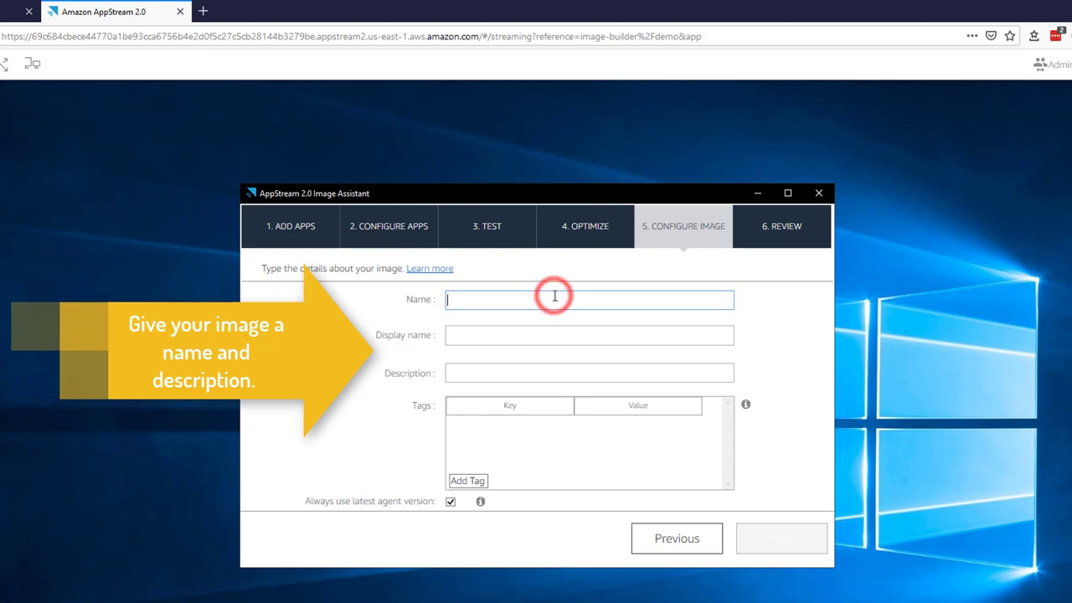
text(demo-image)
click(460, 371)
text(gephi-acrgispro-arcmap)
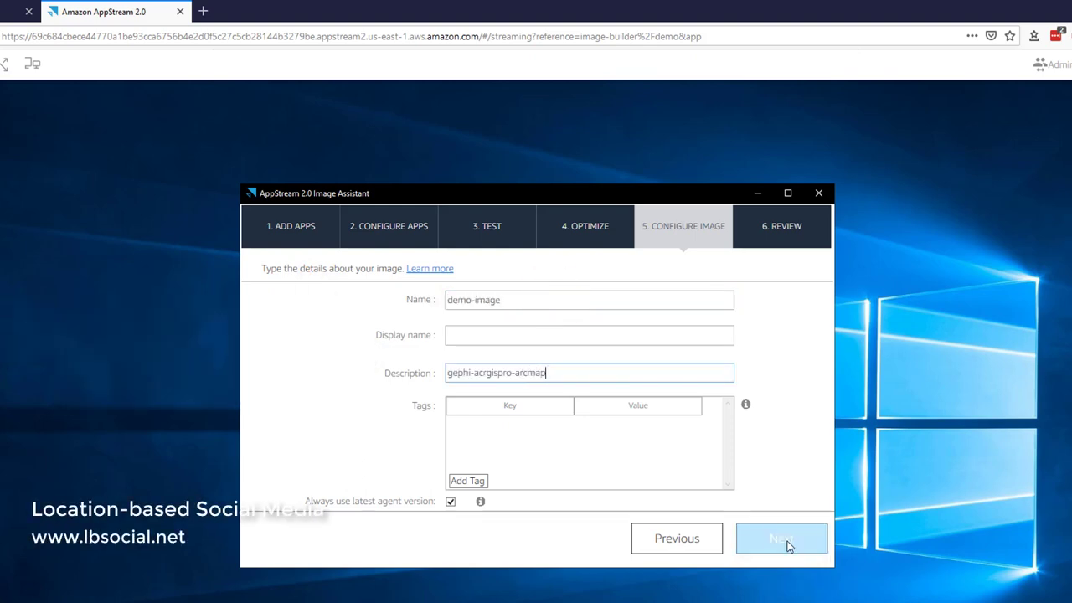
click(787, 543)
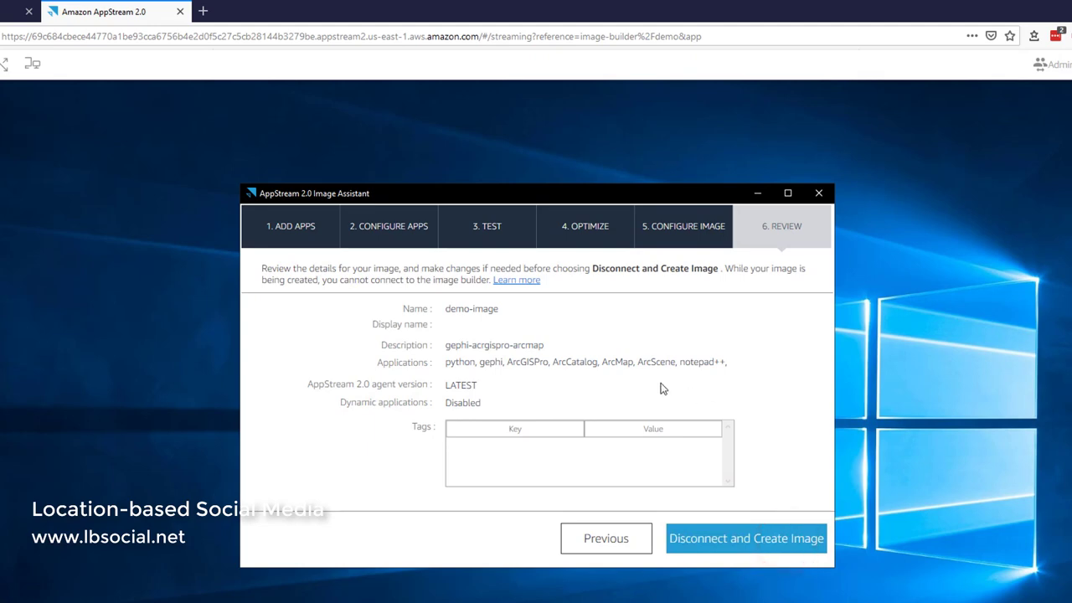
click(677, 537)
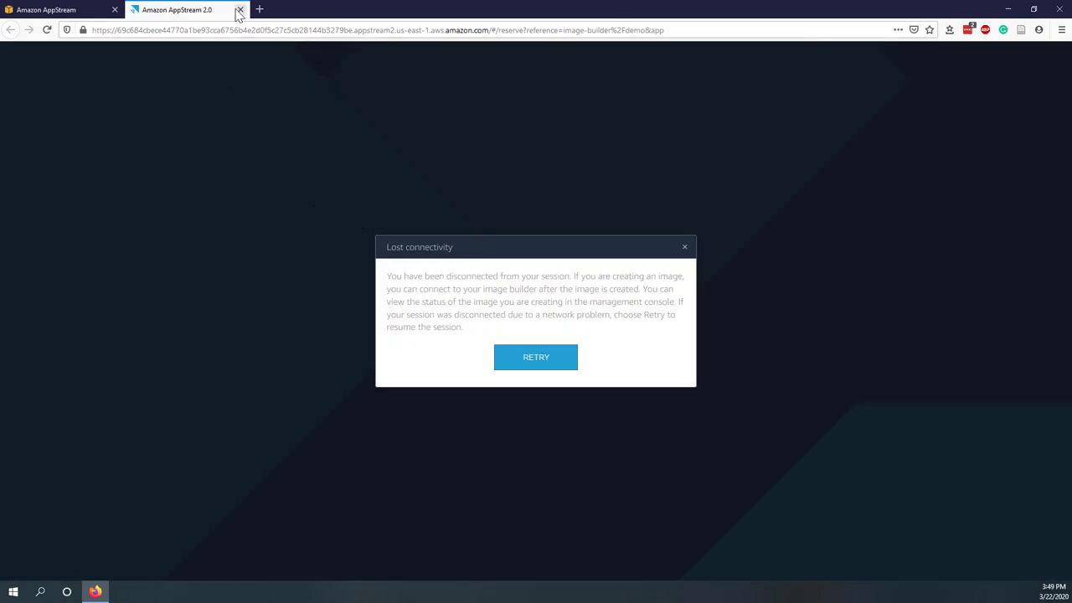
- Close the streaming tab, refresh Image Builder, and filter Image Registry to 'Private and shared with others'
click(241, 11)
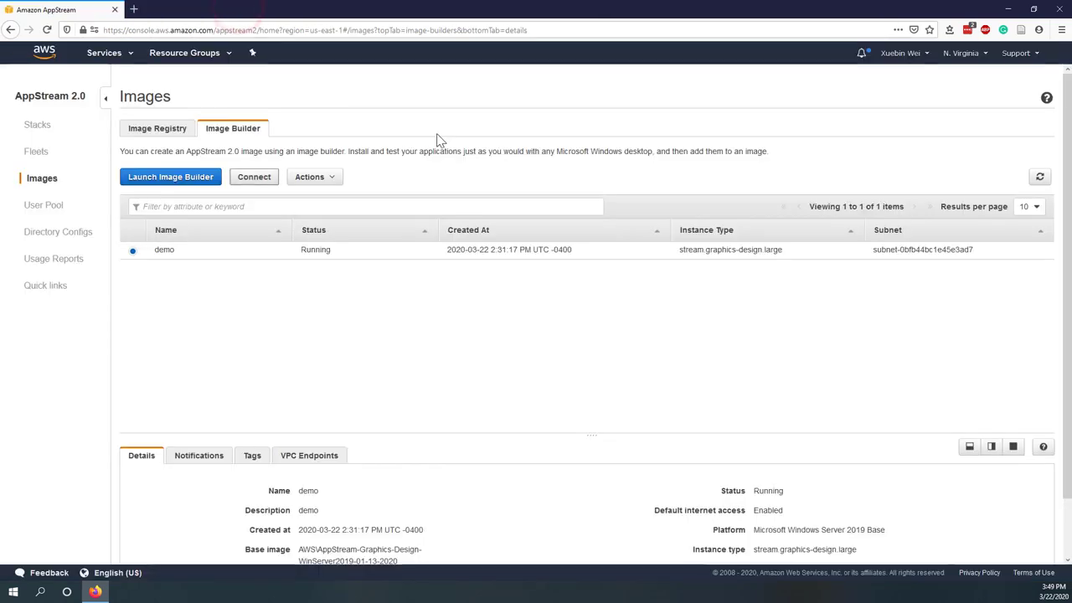
click(1039, 179)
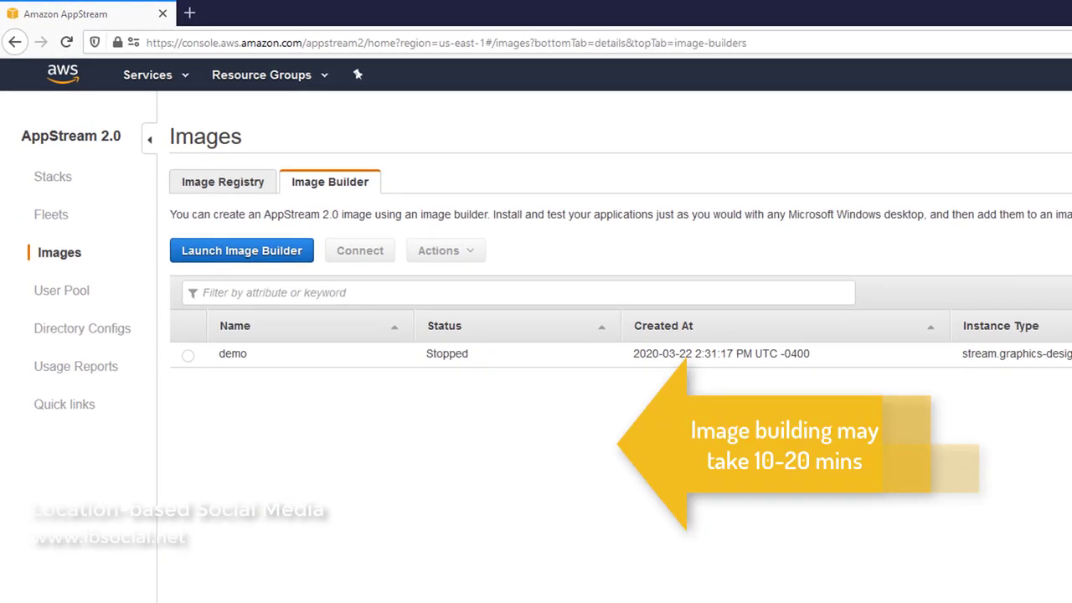
click(266, 360)
click(231, 184)
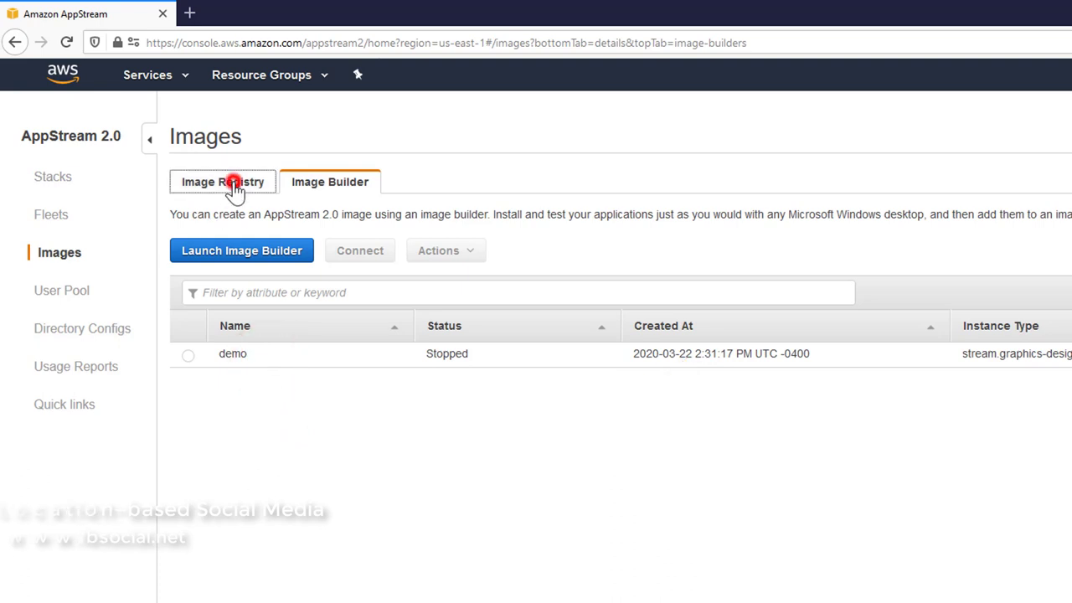
click(277, 292)
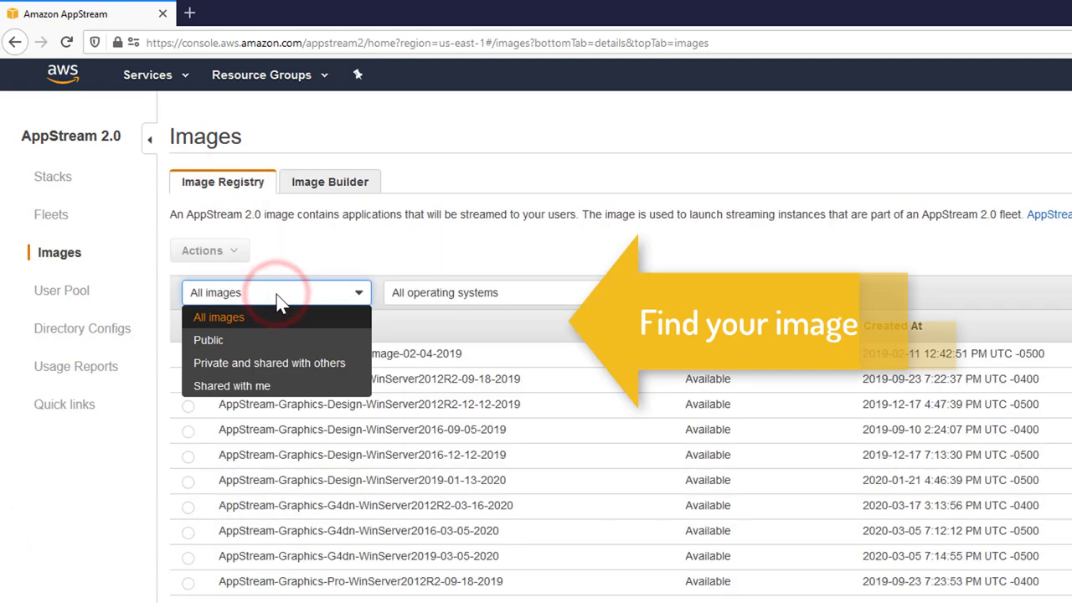
click(278, 363)
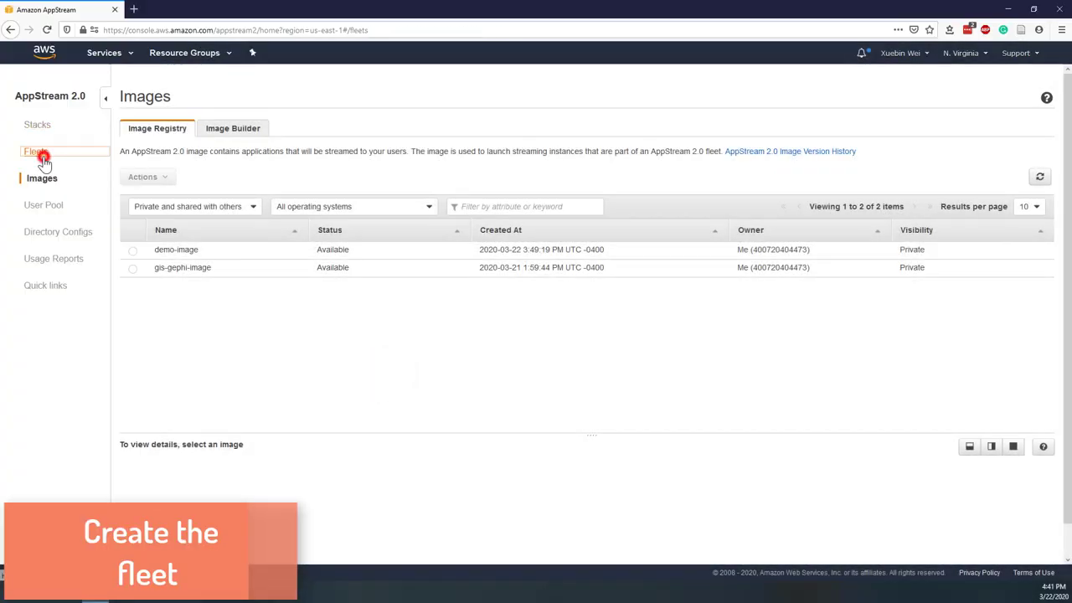
- Start a fleet from the Fleets page named demo-fleet with description 'using the demo image'
click(43, 158)
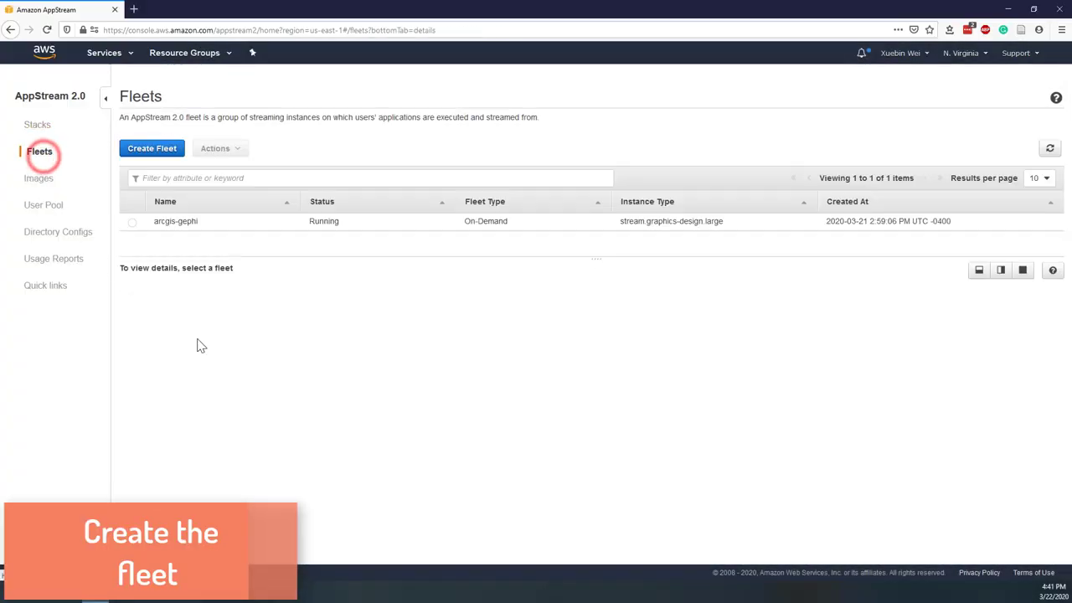
click(152, 148)
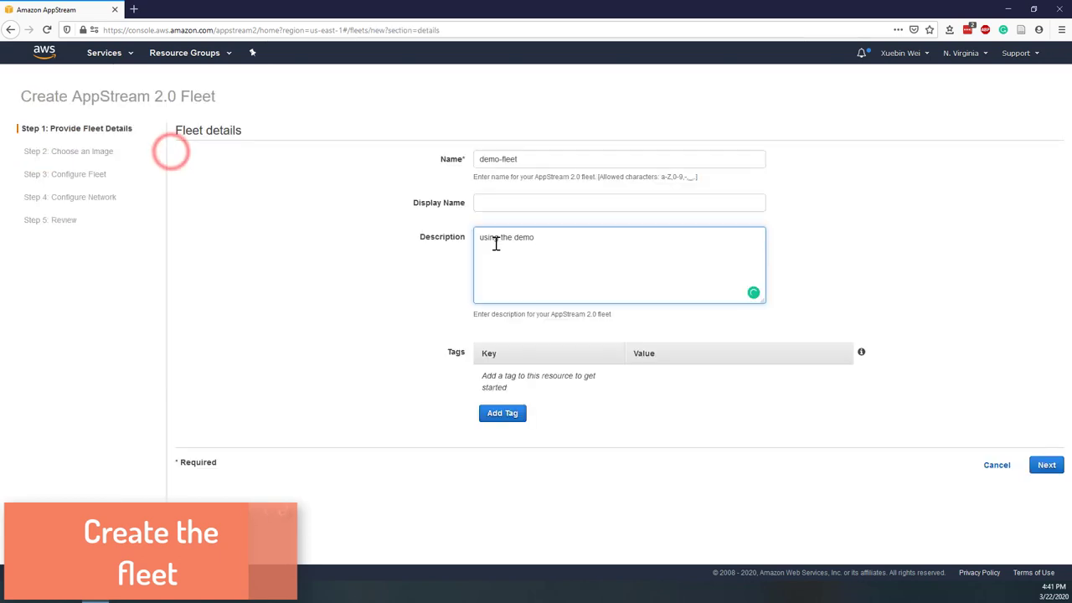
text(image)
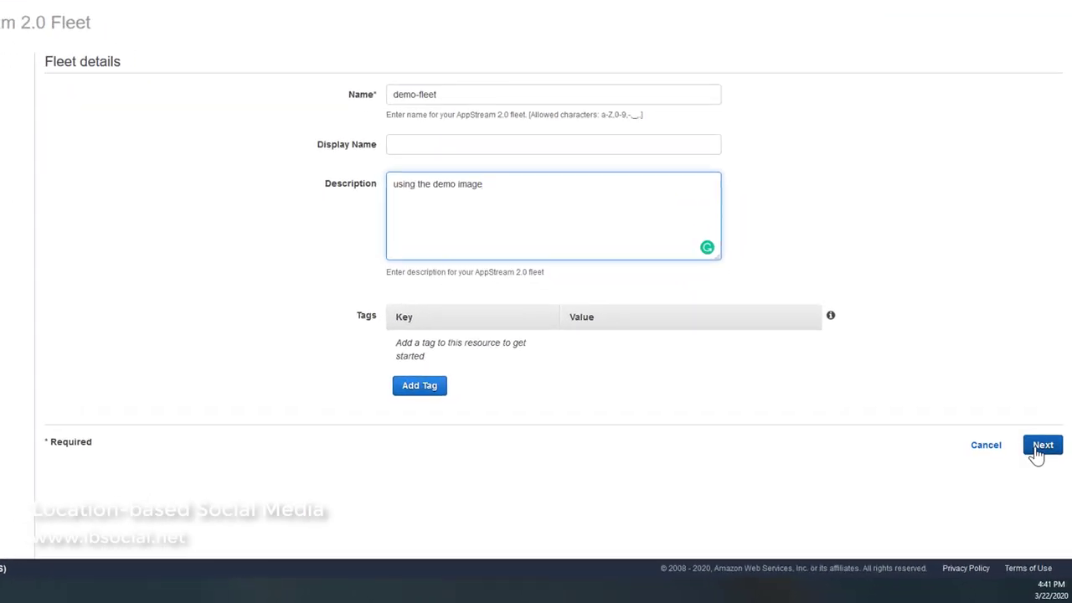
click(1040, 448)
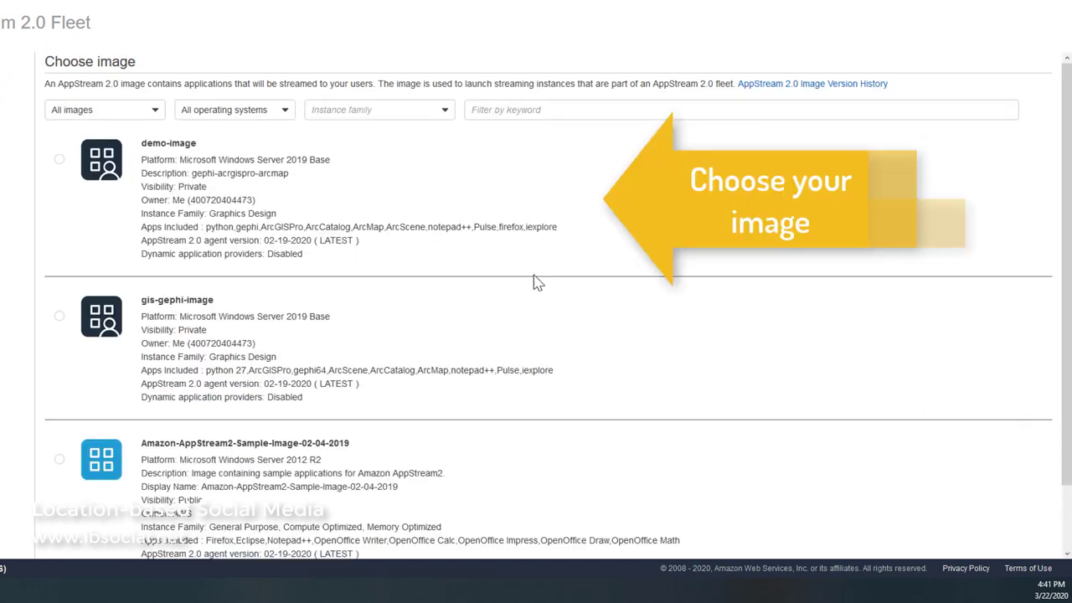
- Select demo-image as the fleet's image and continue to Configure fleet
click(59, 160)
scroll(872, 389, down, 1)
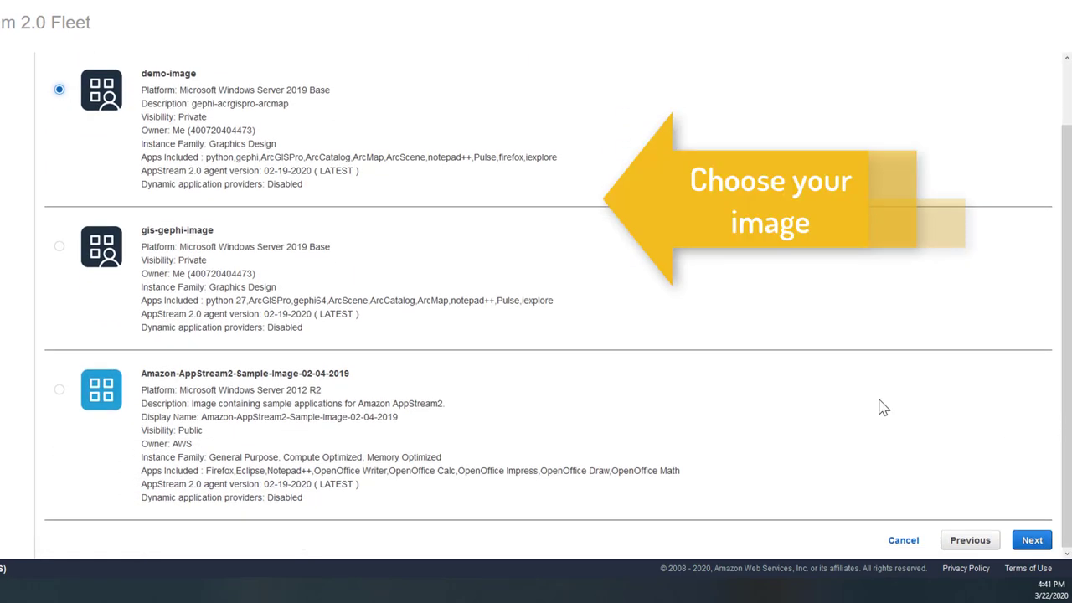
click(1034, 541)
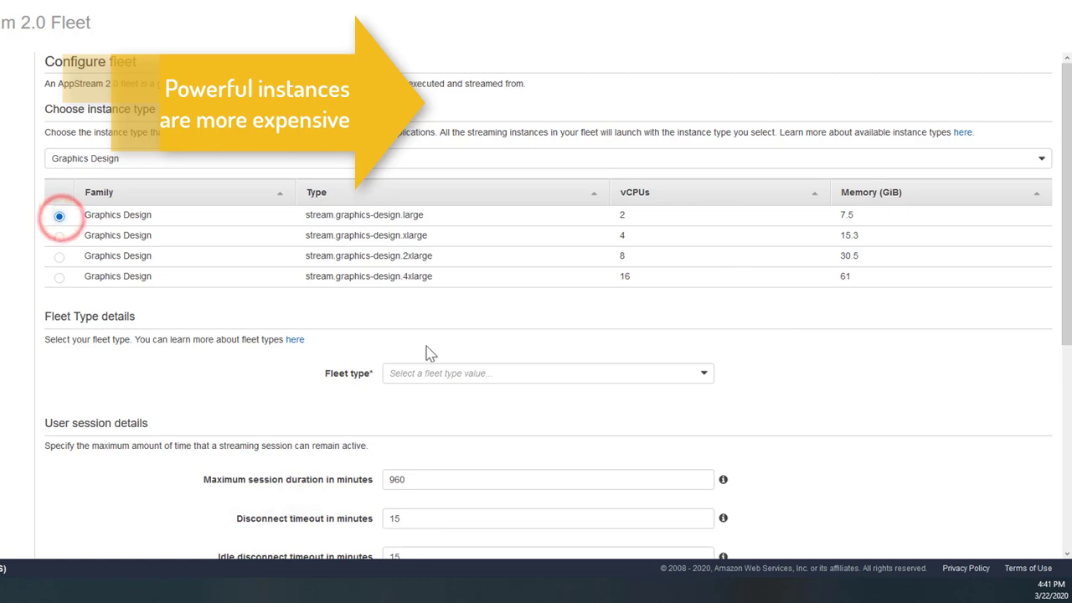
- Make the fleet On-Demand and set the idle disconnect timeout to 30 minutes
click(470, 372)
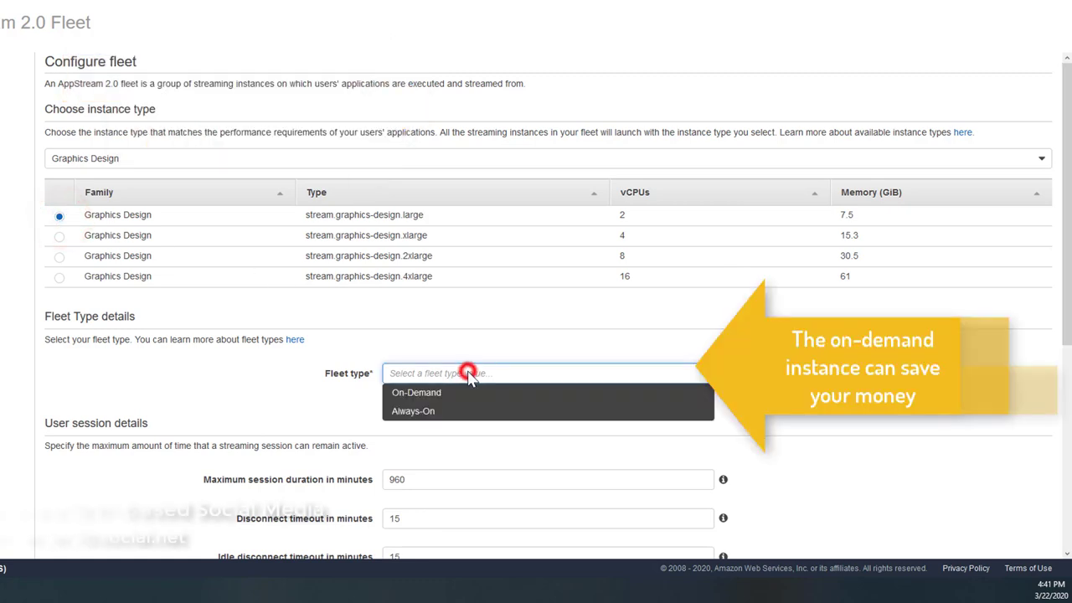
click(394, 393)
scroll(514, 446, down, 3)
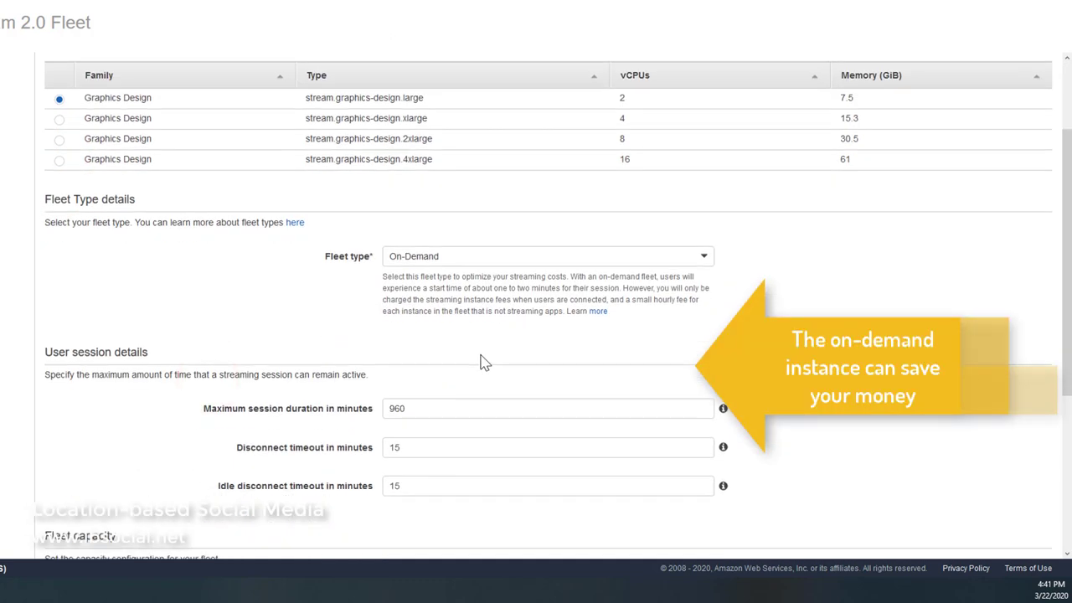
scroll(421, 326, down, 3)
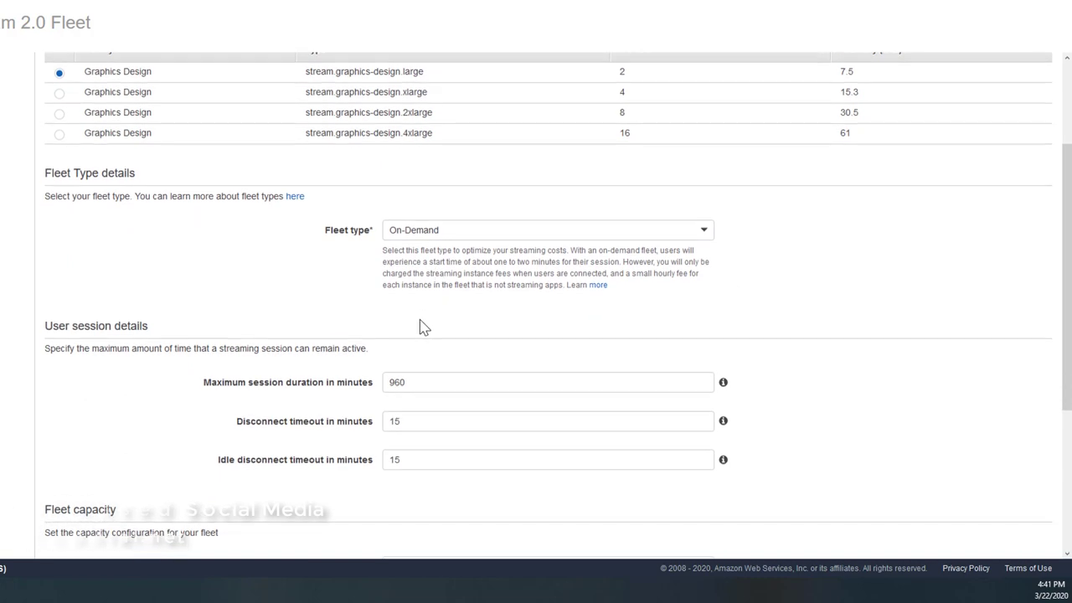
double_click(421, 319)
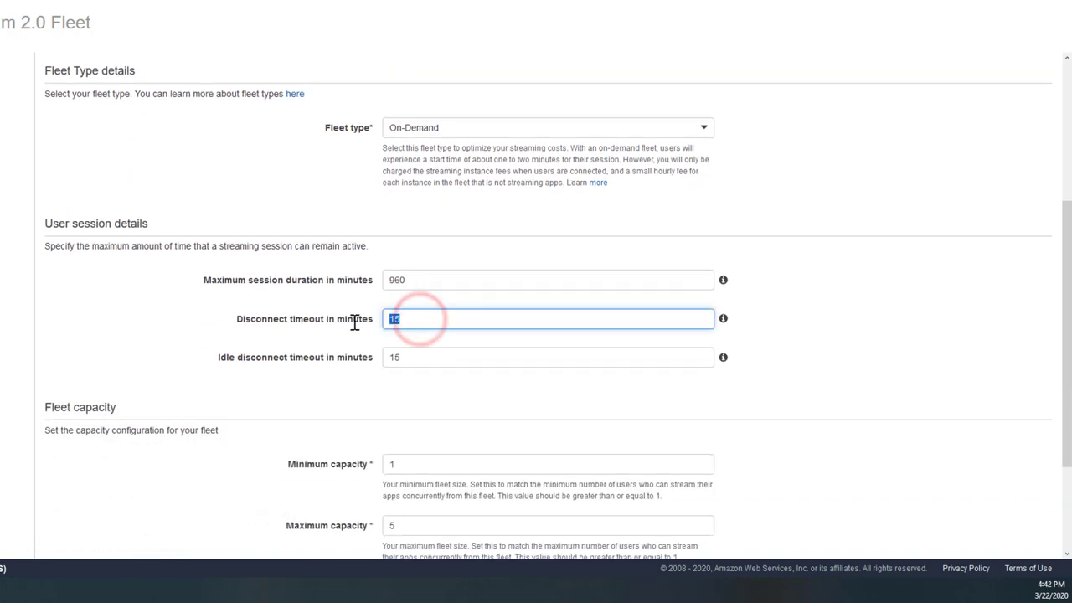
click(421, 358)
text(30)
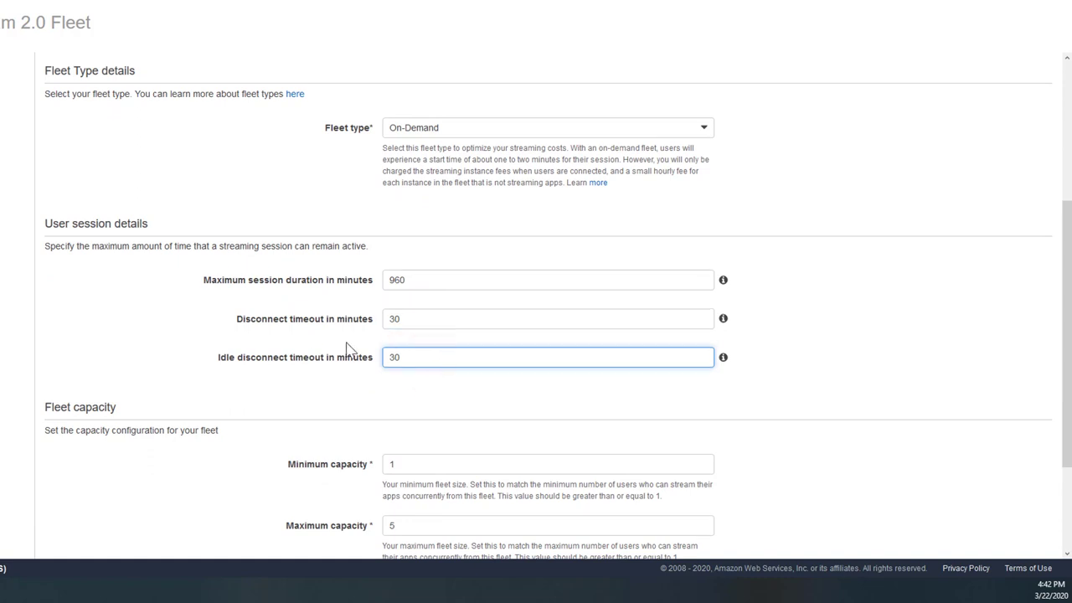
- Set maximum capacity to 30, review the advanced scaling defaults, and continue to networking
scroll(377, 339, down, 2)
click(404, 318)
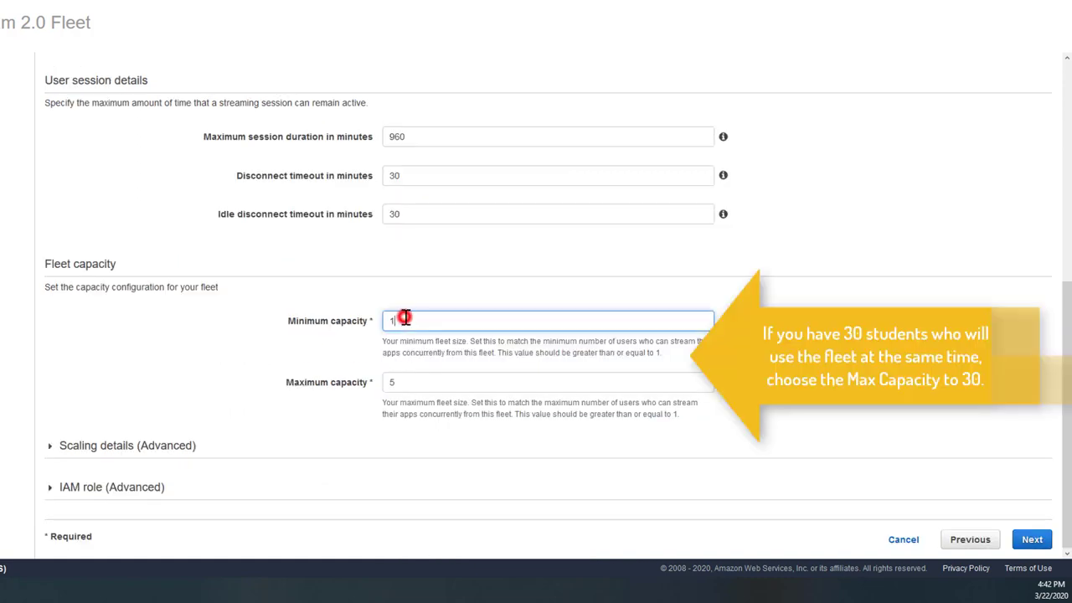
double_click(403, 381)
text(3)
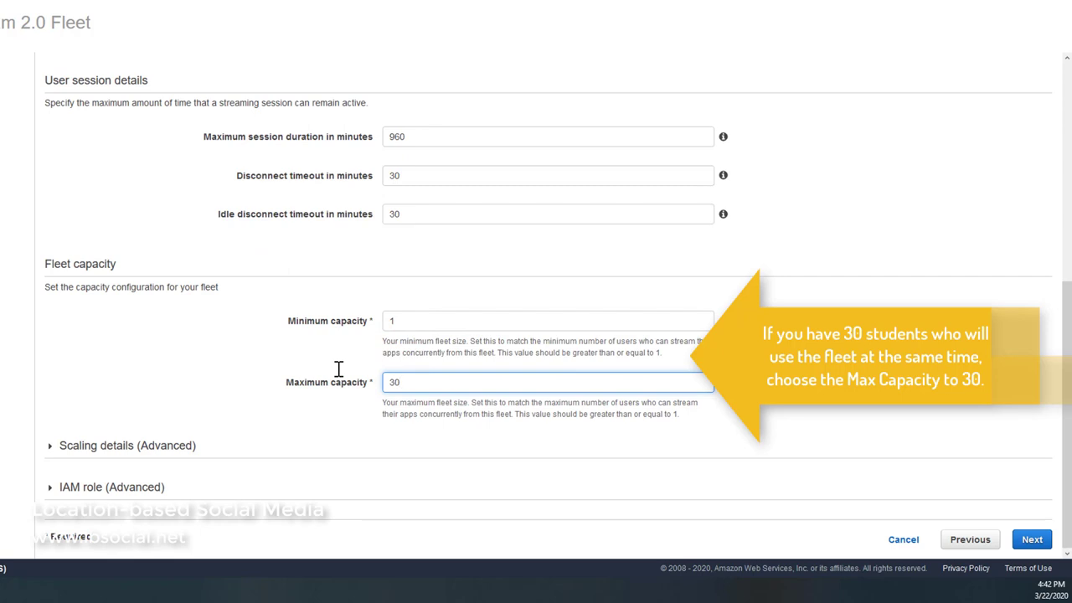
text(0)
click(153, 377)
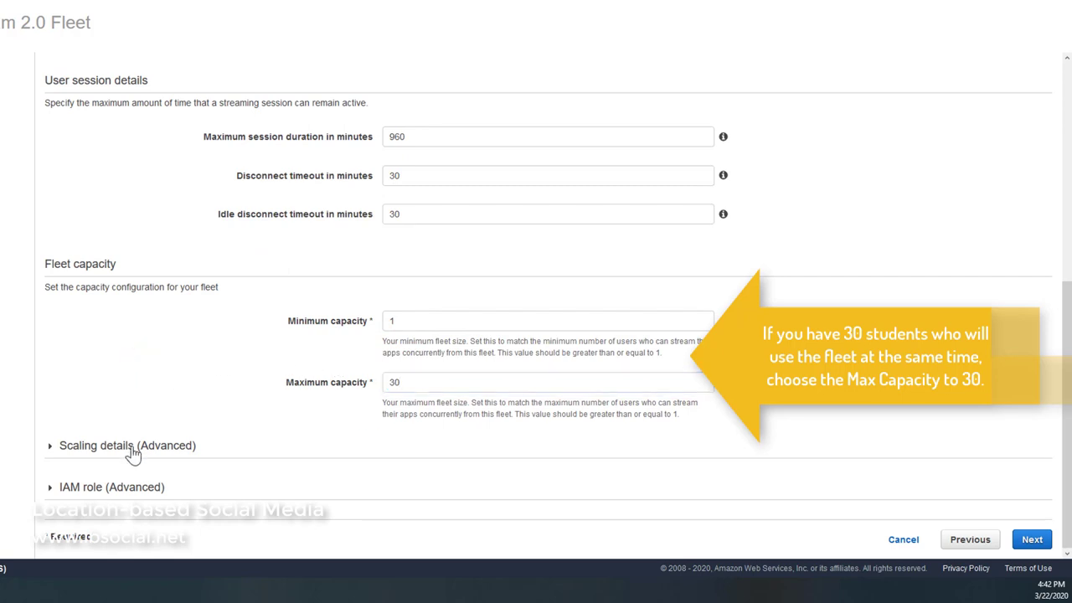
click(131, 445)
scroll(210, 377, down, 2)
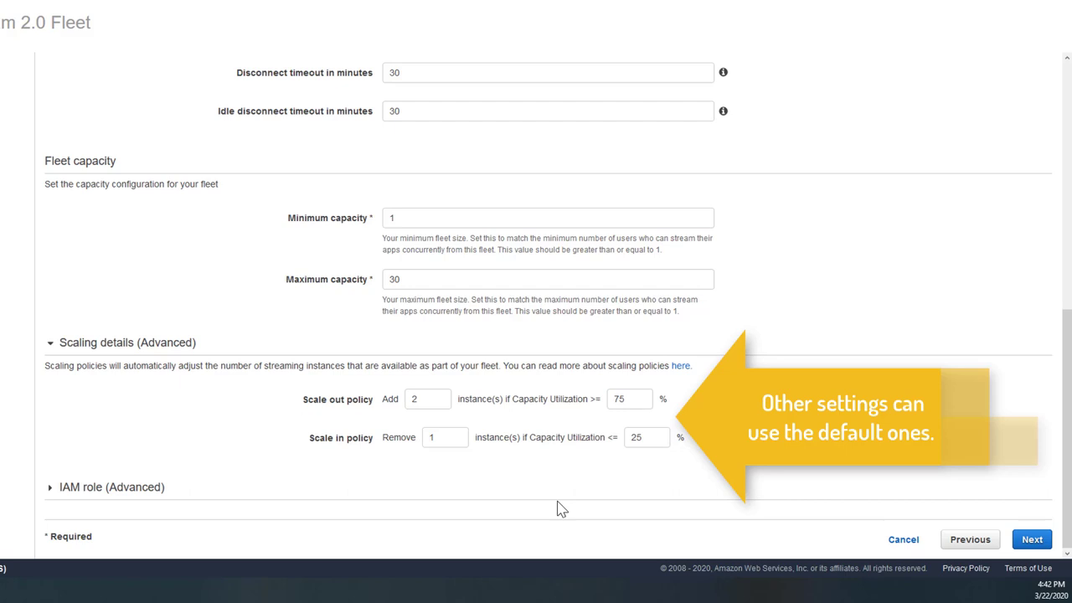
click(1033, 541)
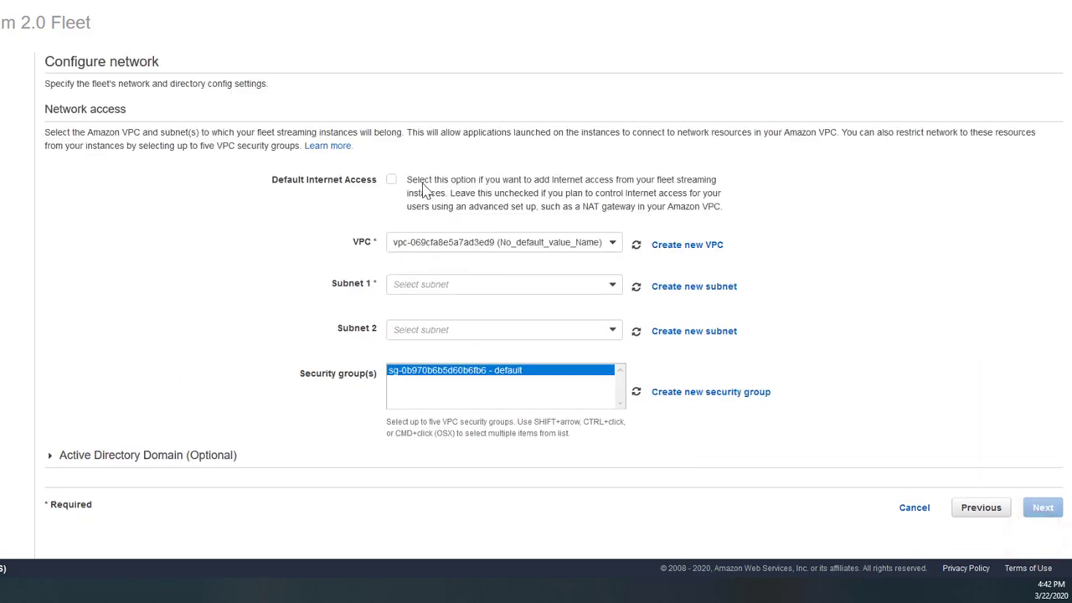
- Put the fleet on subnets 172.16.1.0/24 and 172.16.0.0/24
click(423, 285)
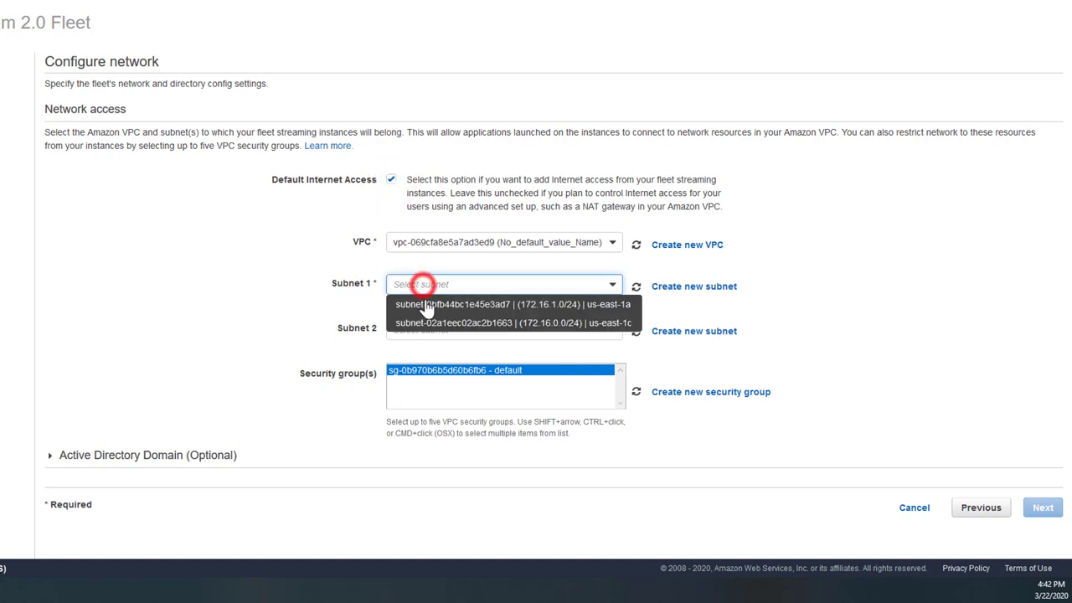
click(424, 300)
click(425, 330)
click(424, 347)
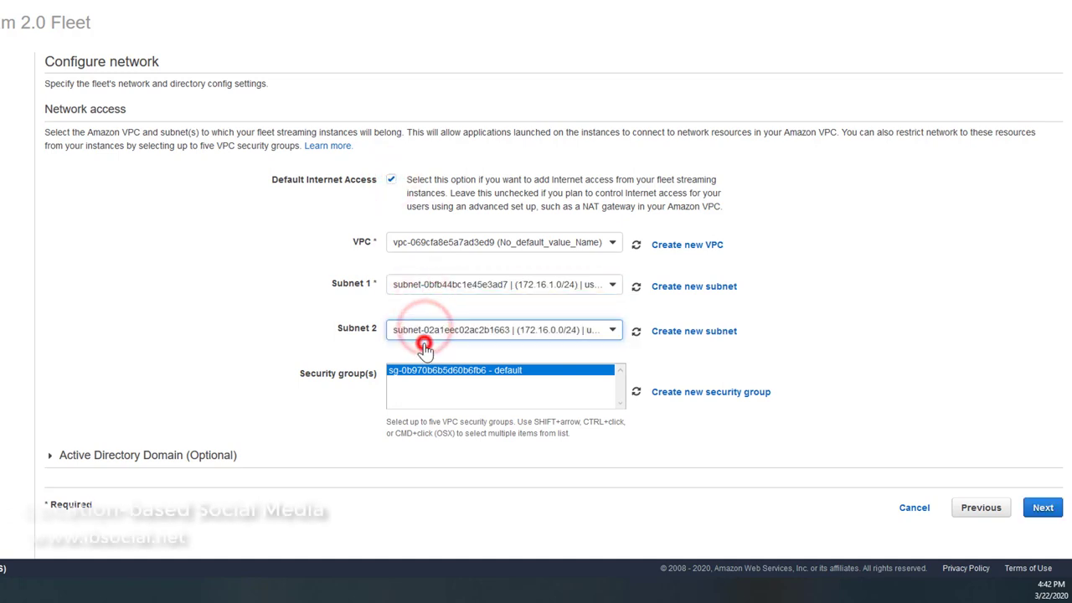
- Review the fleet settings, acknowledge the pricing details and create demo-fleet
click(1039, 509)
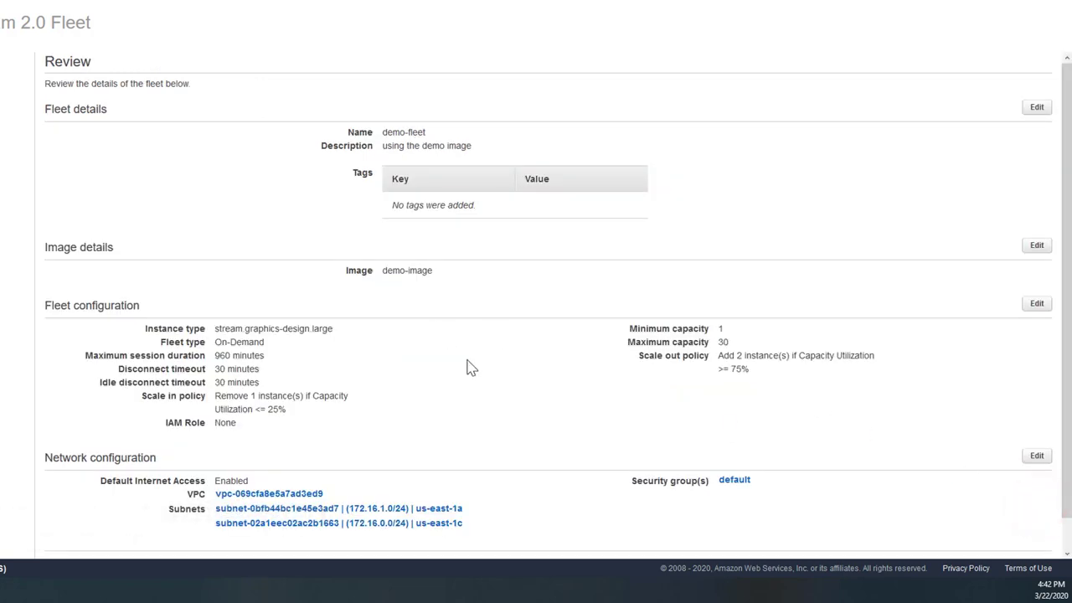
scroll(469, 367, down, 1)
click(1029, 540)
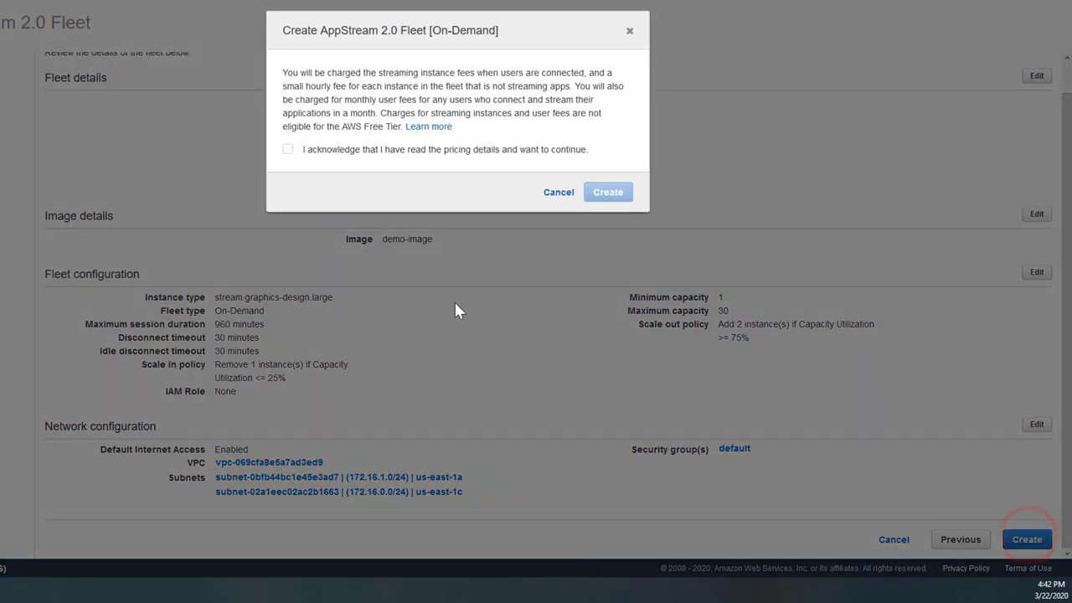
click(391, 152)
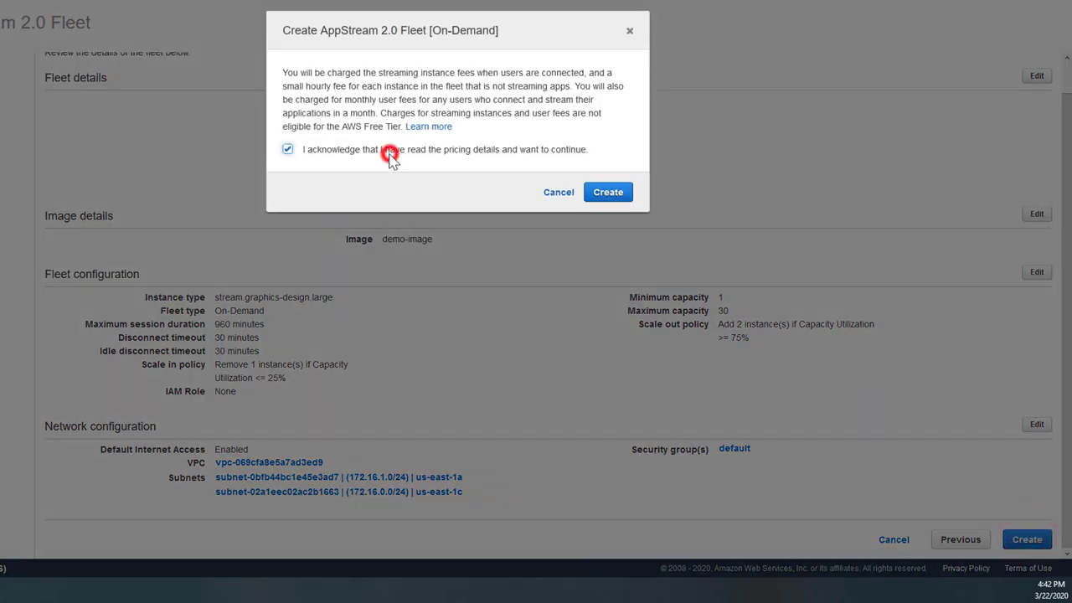
click(608, 194)
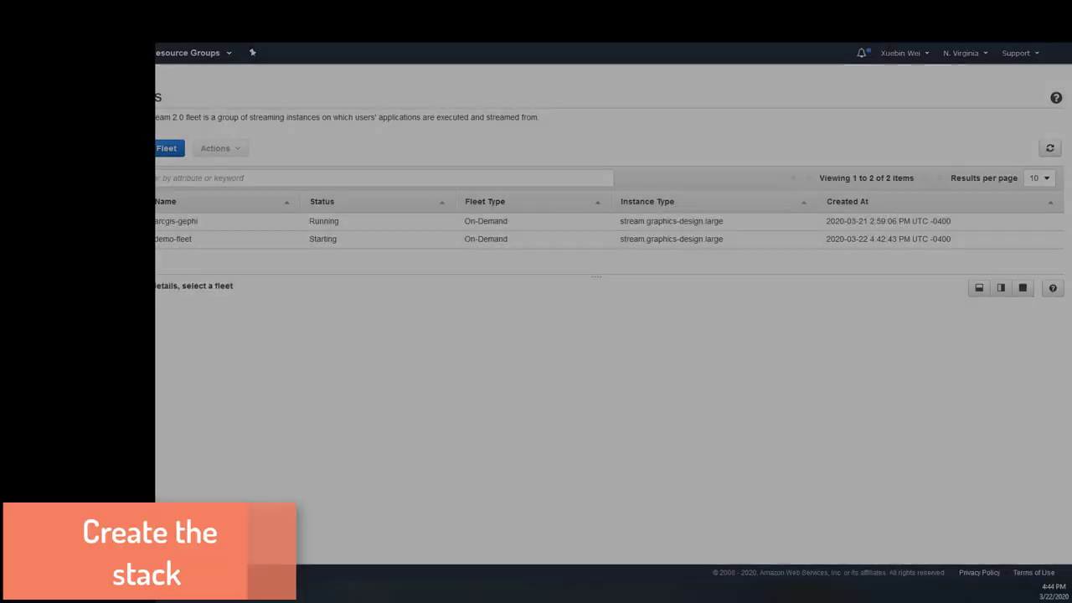
- Start a new stack named demo-stack and attach it to demo-fleet
click(39, 125)
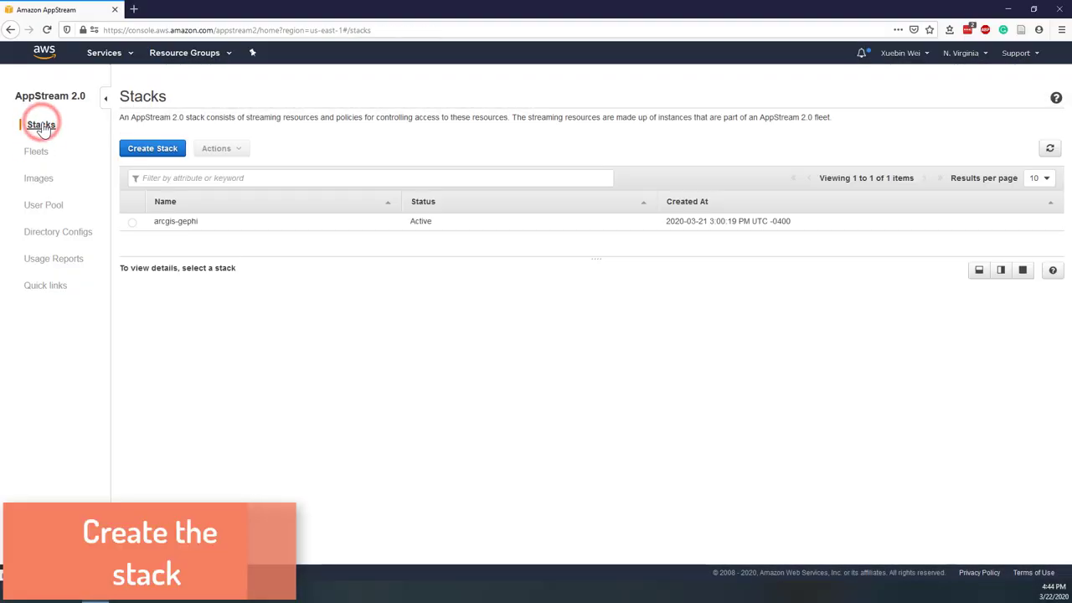
click(156, 152)
click(494, 160)
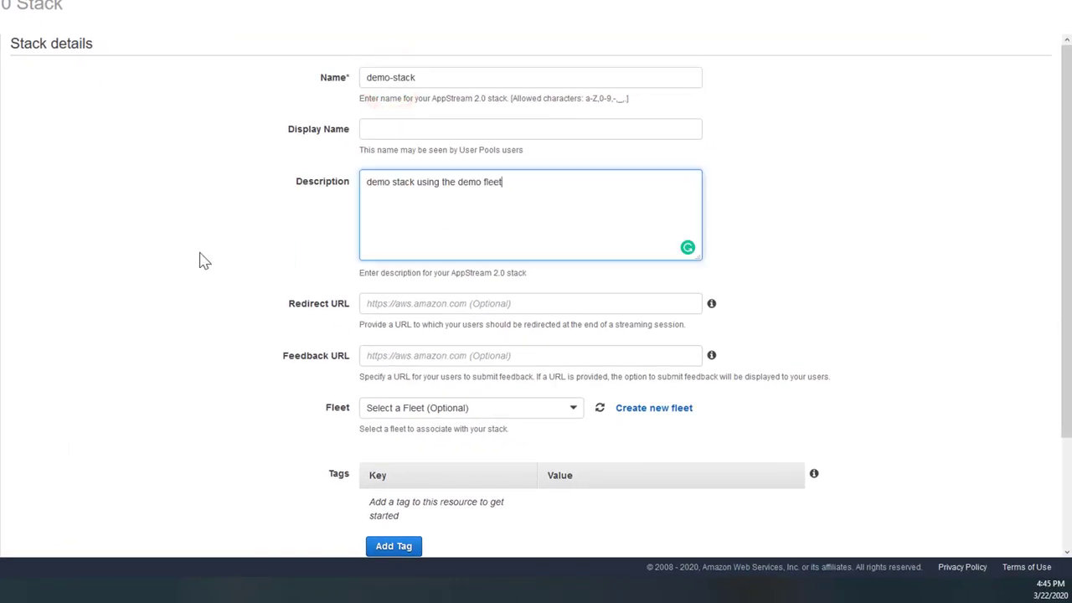
click(141, 327)
scroll(222, 226, down, 3)
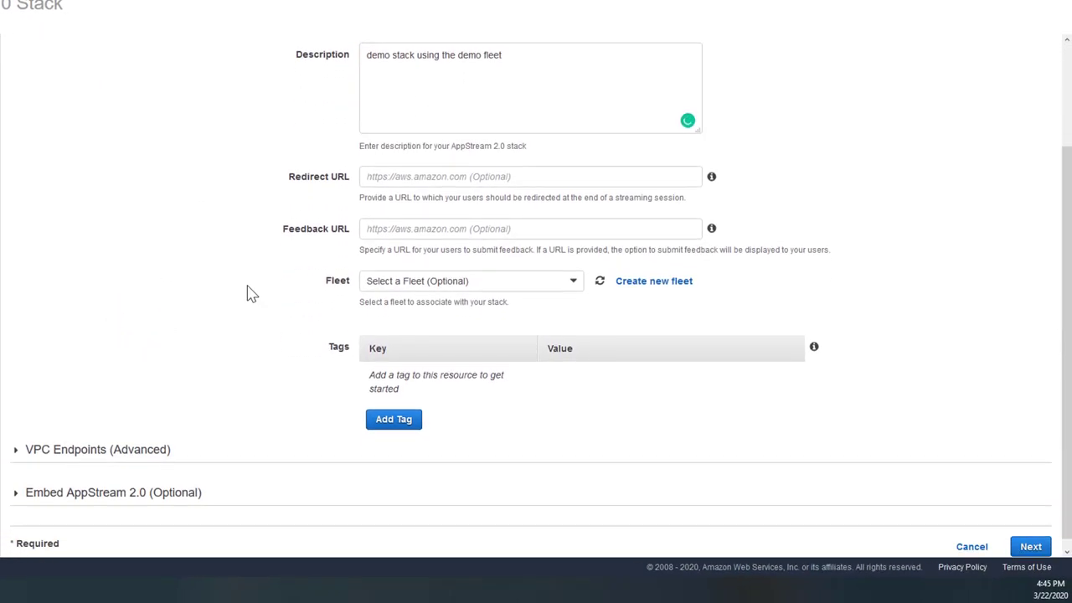
click(434, 283)
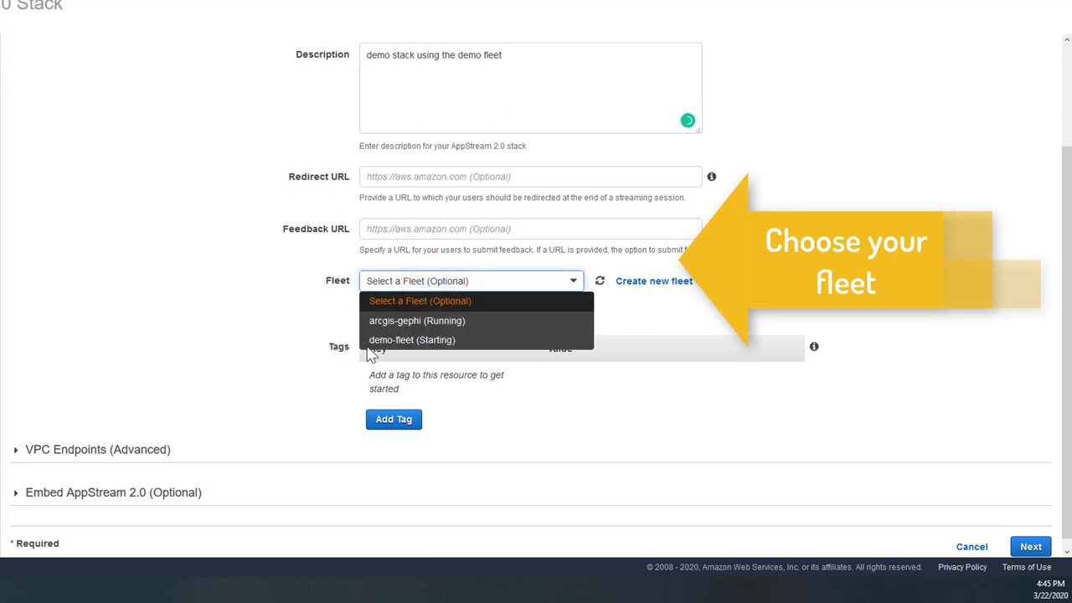
click(398, 344)
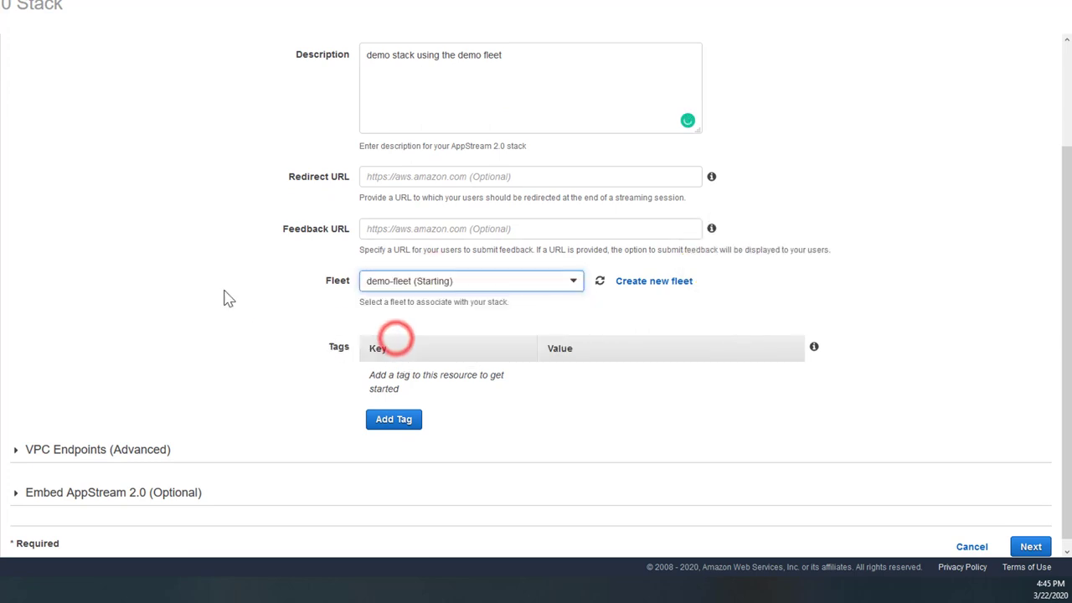
scroll(251, 310, down, 1)
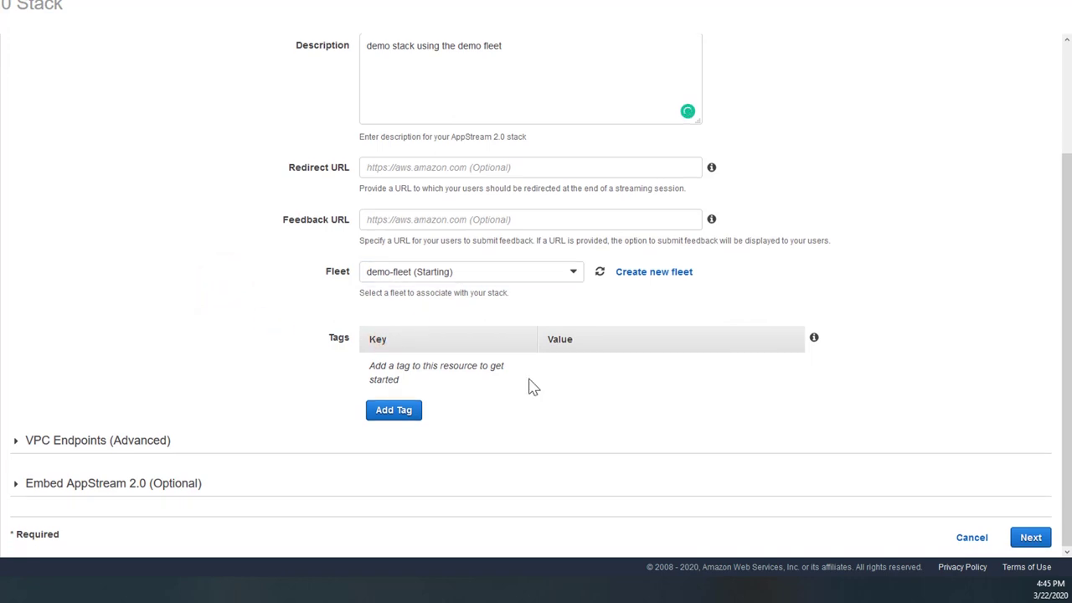
click(1032, 539)
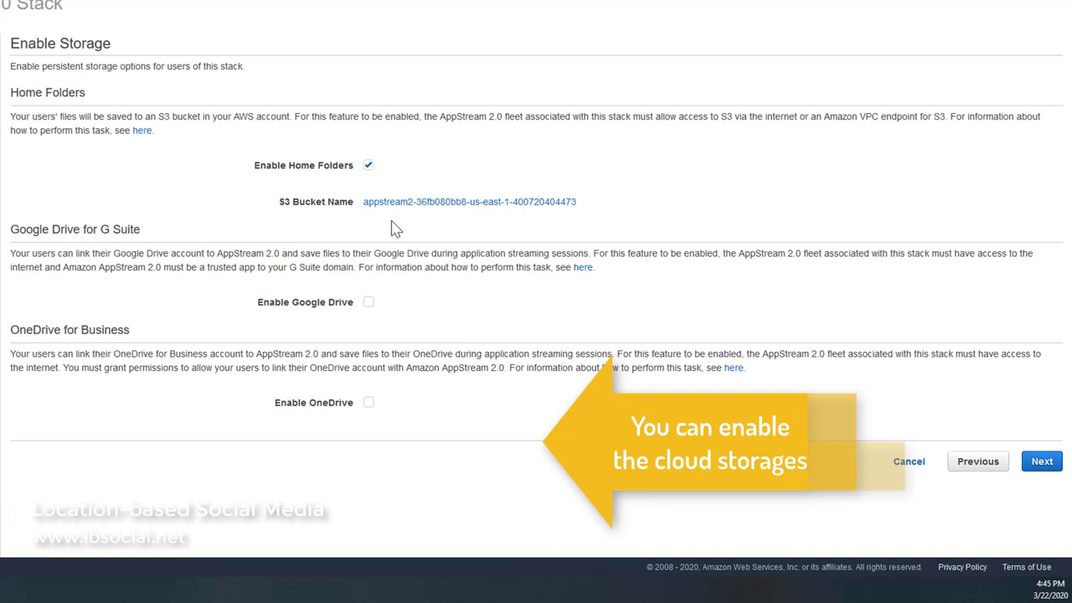
- Enable OneDrive storage with domains jmu.edu and dukes.jmu.edu
click(369, 402)
click(427, 439)
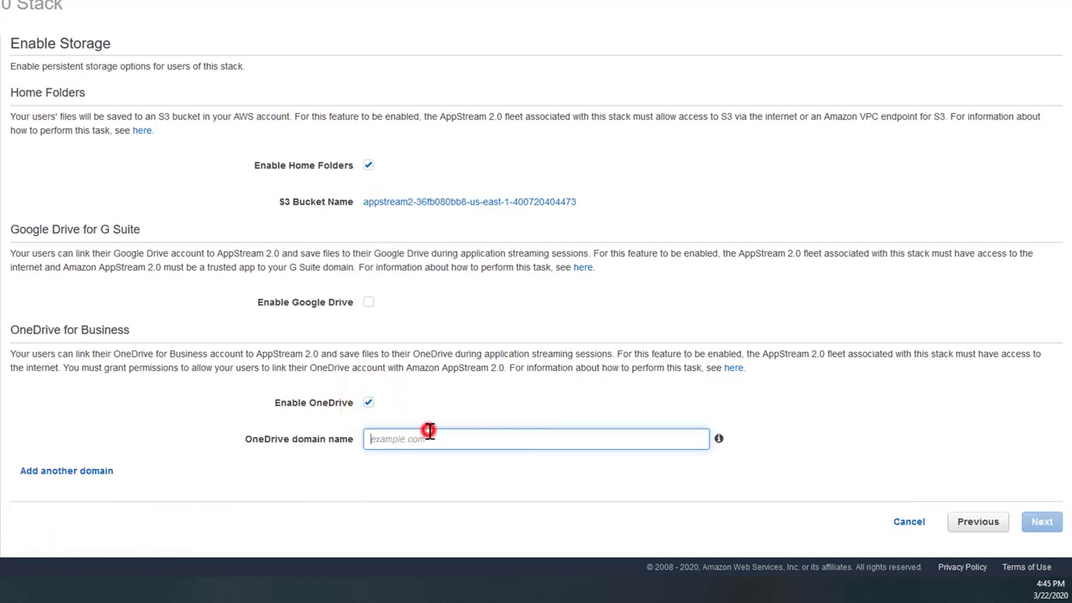
text(jmu.edu)
click(61, 476)
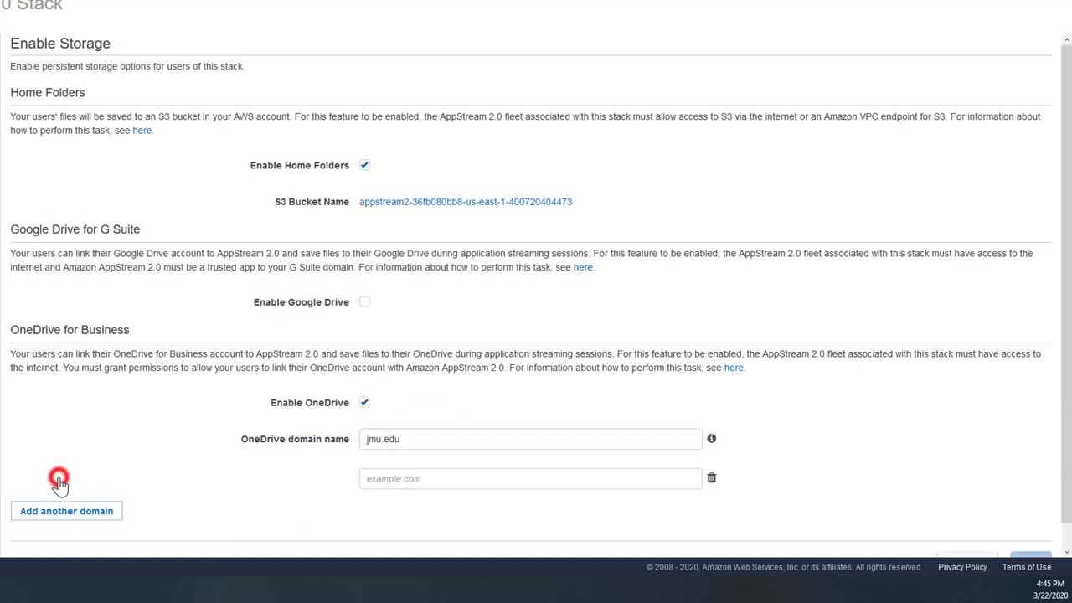
text(dukes.jmu.edu)
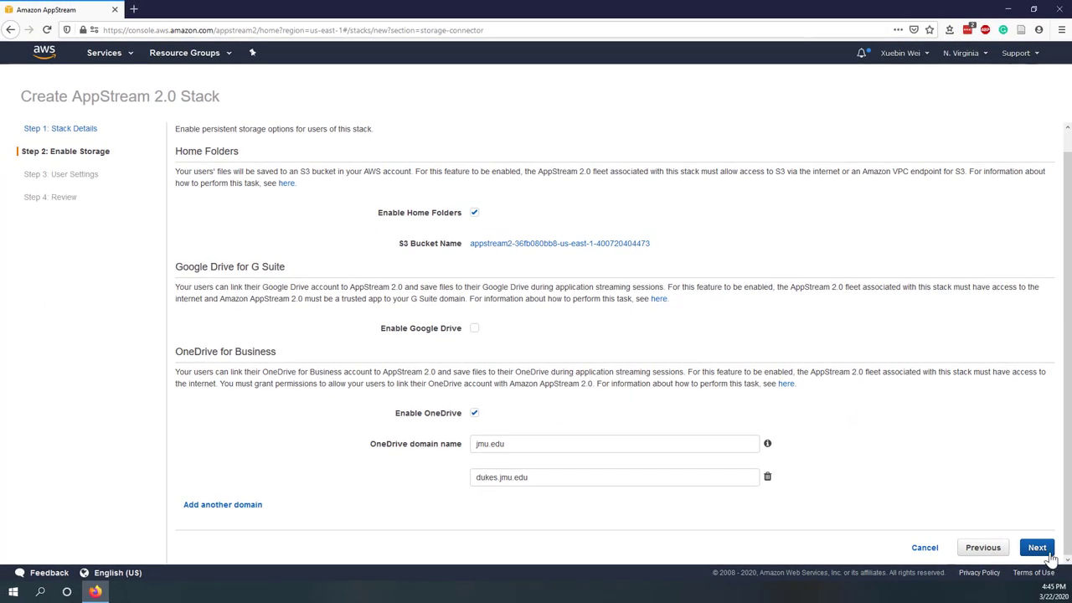
- Accept the default user settings, review the stack and create demo-stack
click(1047, 553)
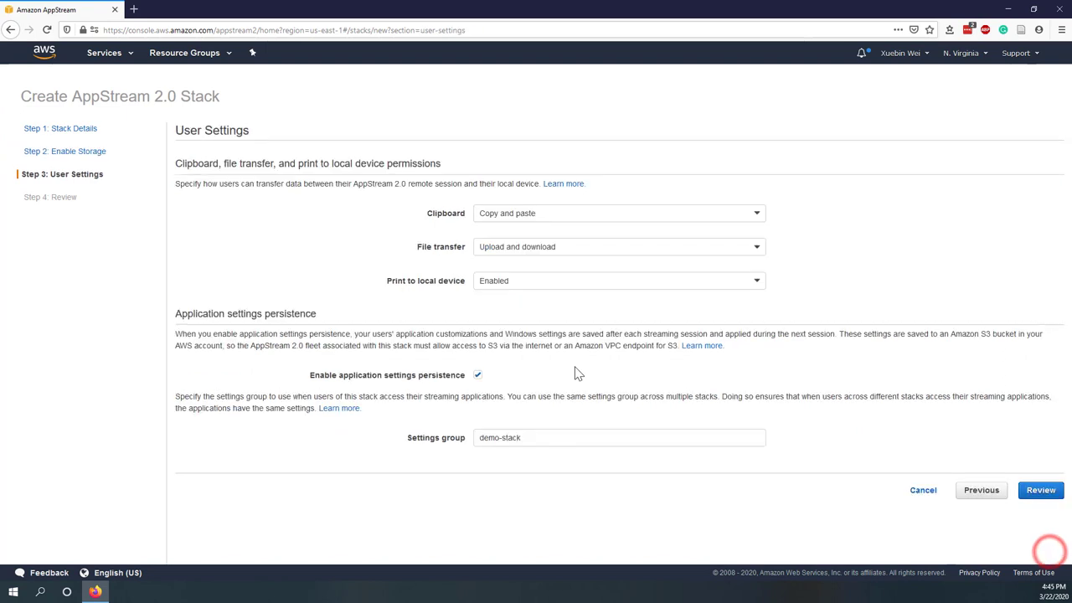
click(1027, 494)
scroll(675, 396, down, 2)
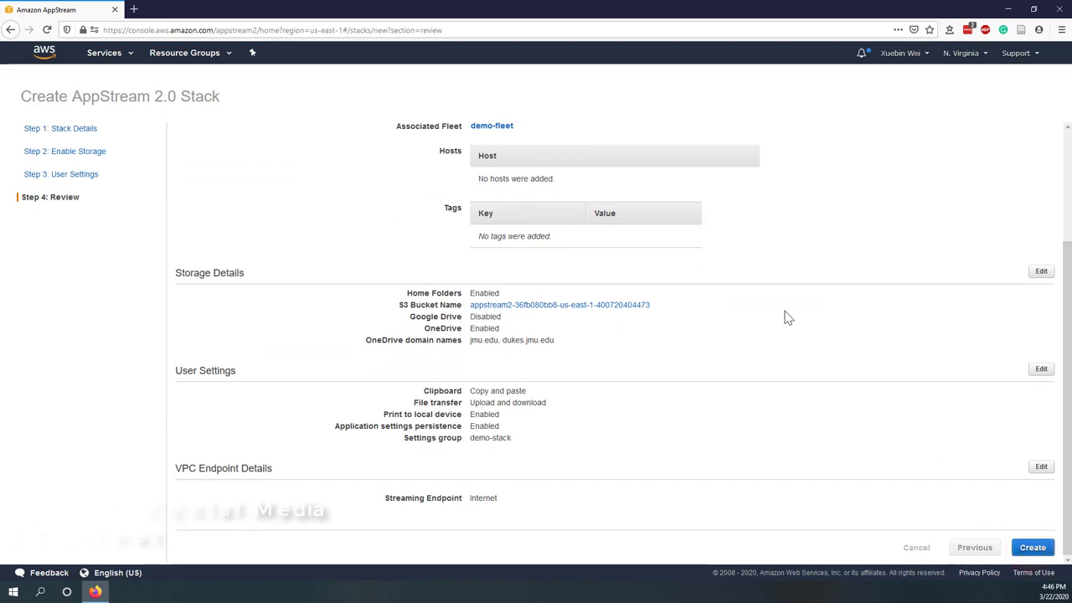
click(275, 297)
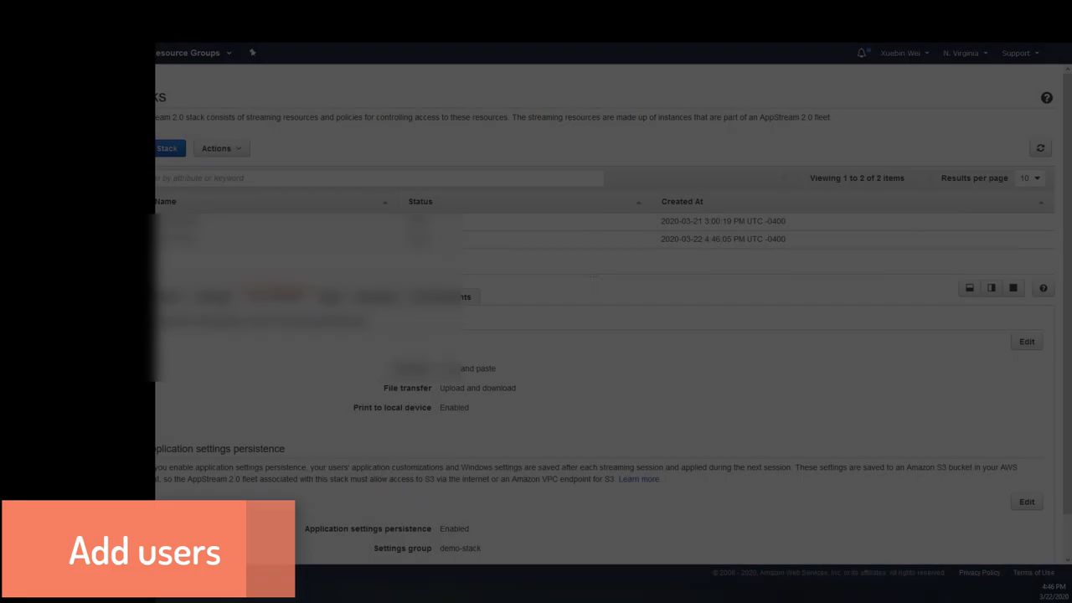
- Add a new user to the User Pool with the user's details
click(47, 206)
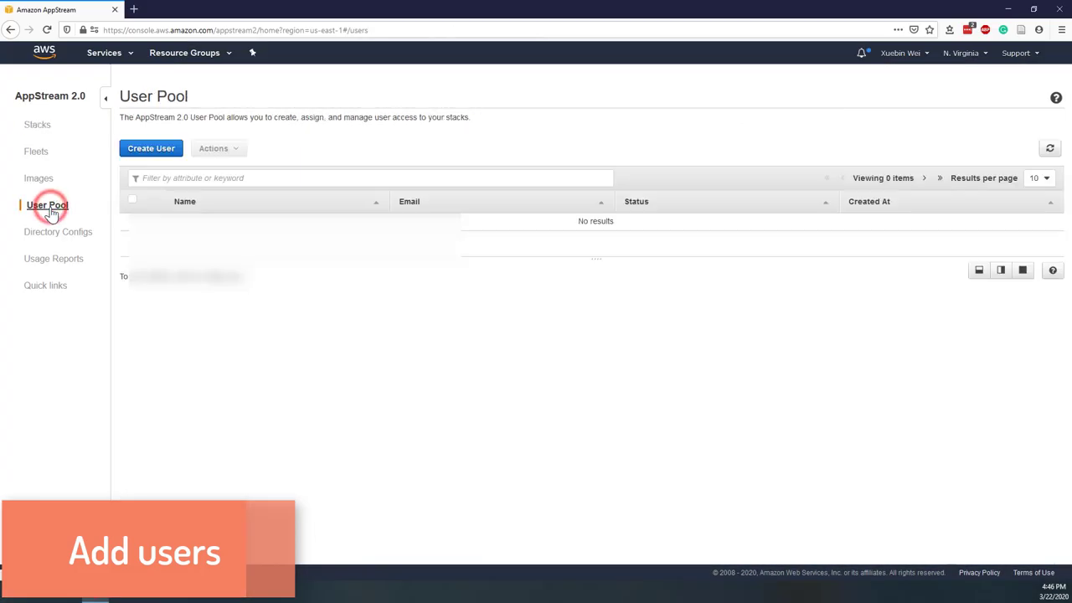
click(146, 149)
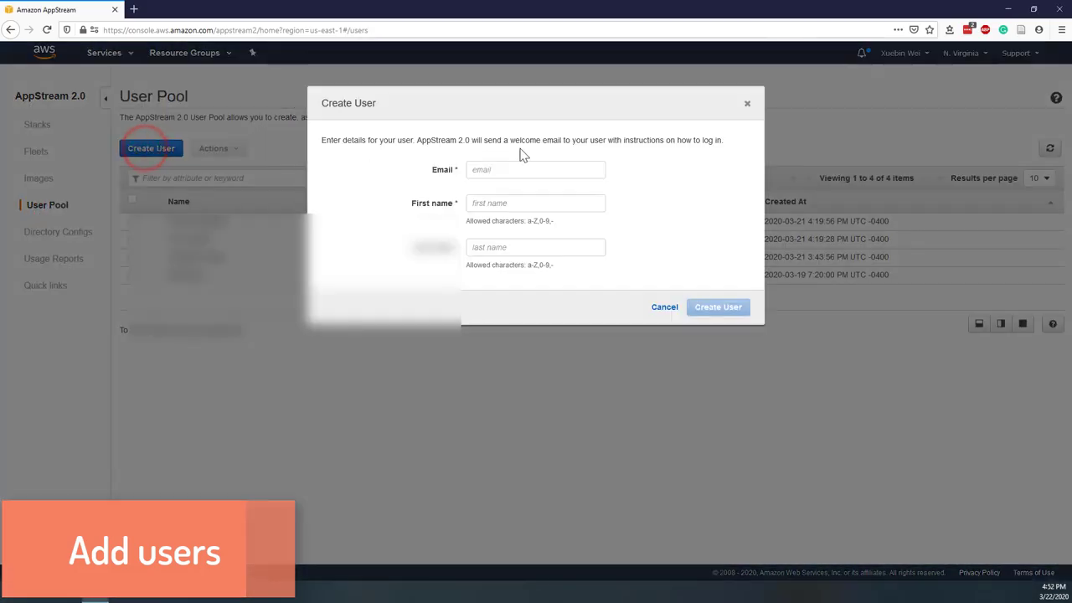
text(w)
key(Down)
key(Return)
key(Tab)
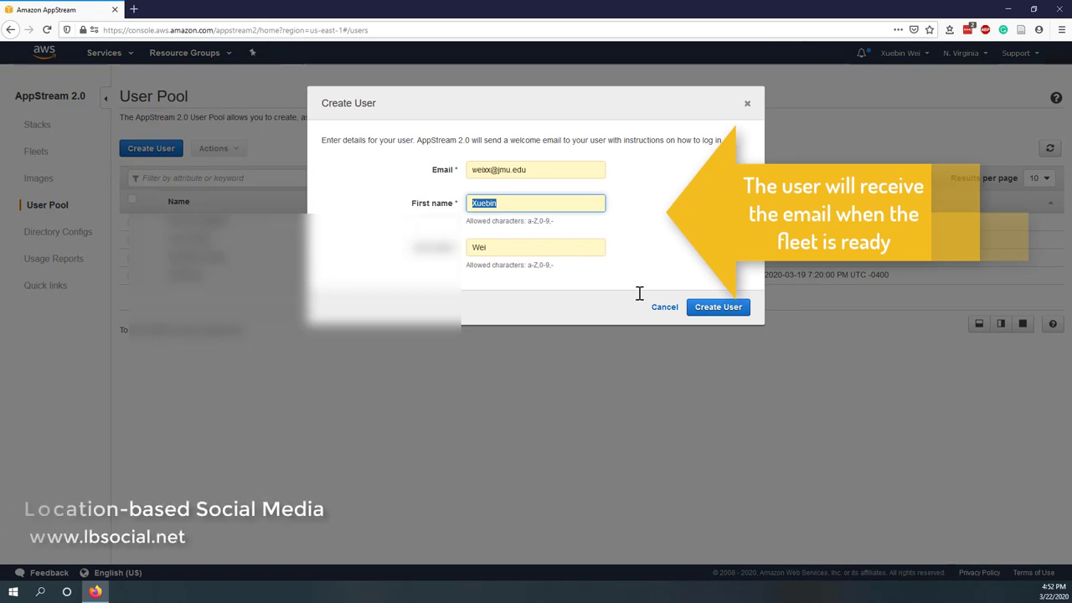
click(710, 312)
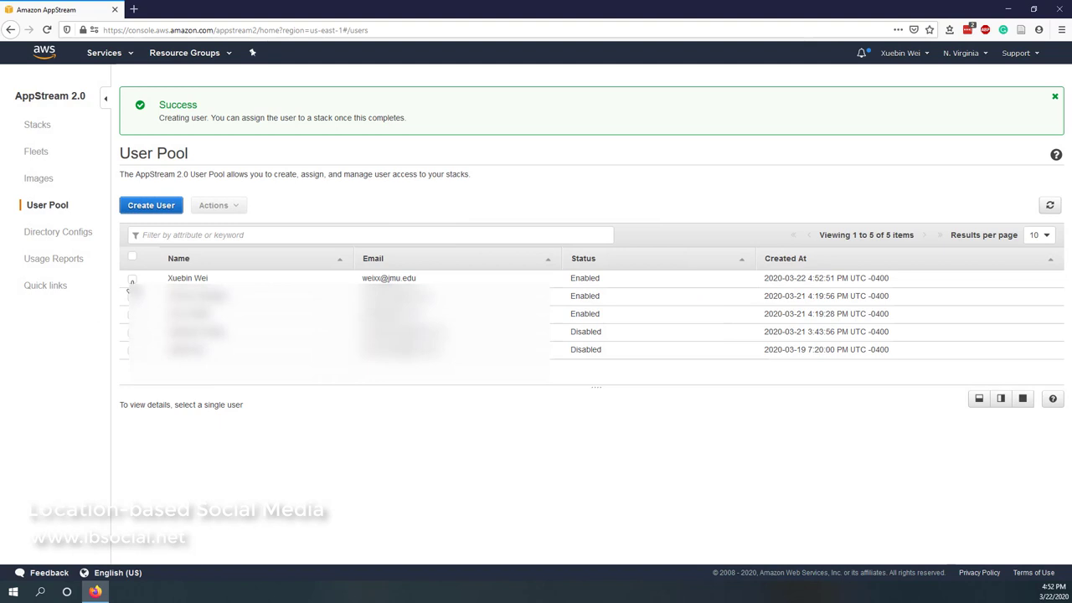
- Assign demo-stack to the new user with email notification
click(131, 280)
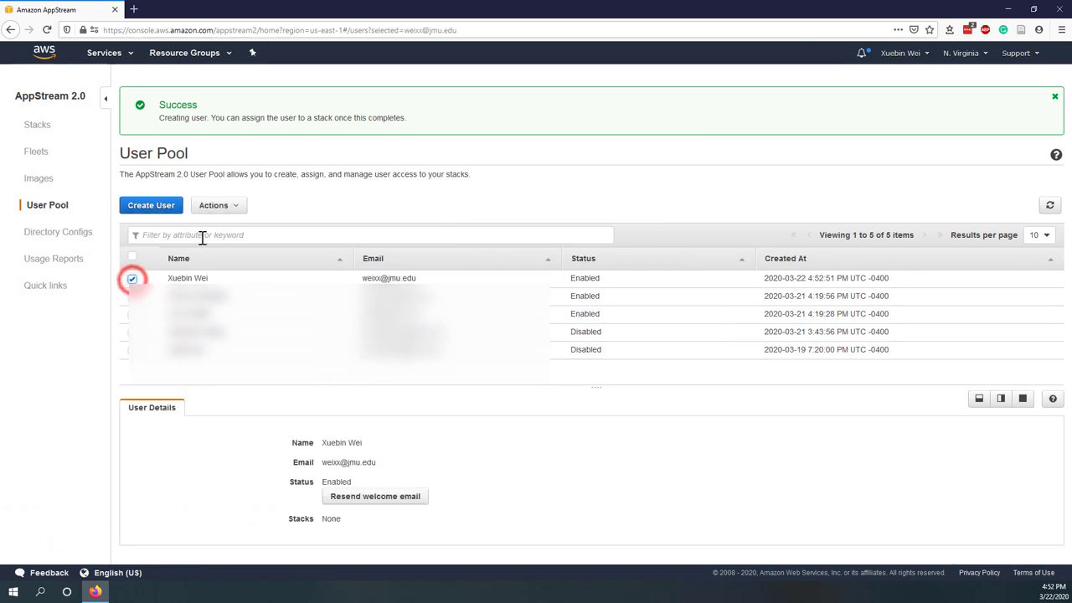
click(214, 207)
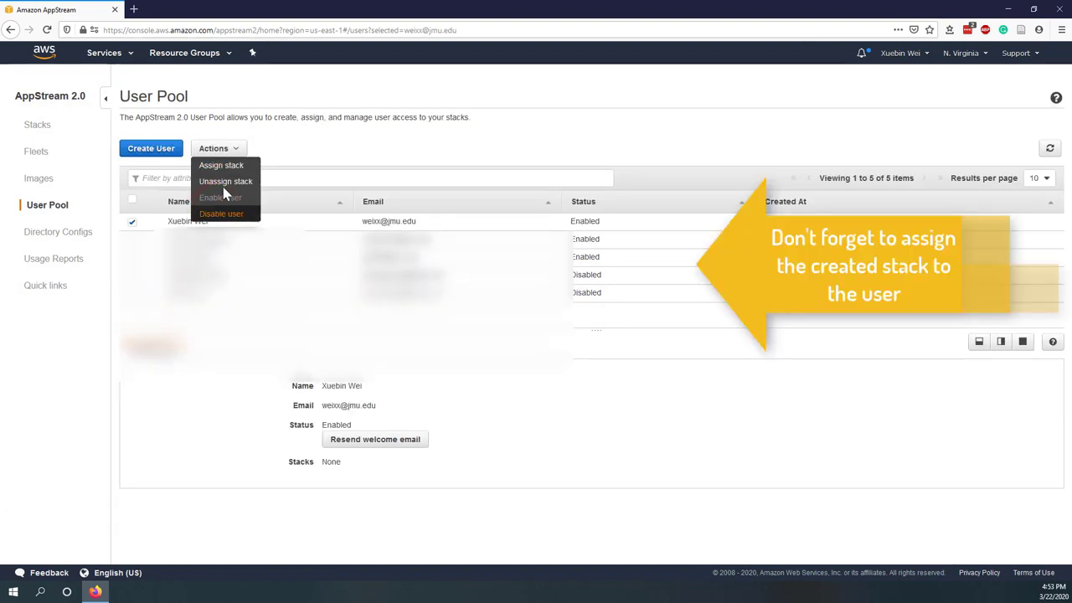
click(224, 166)
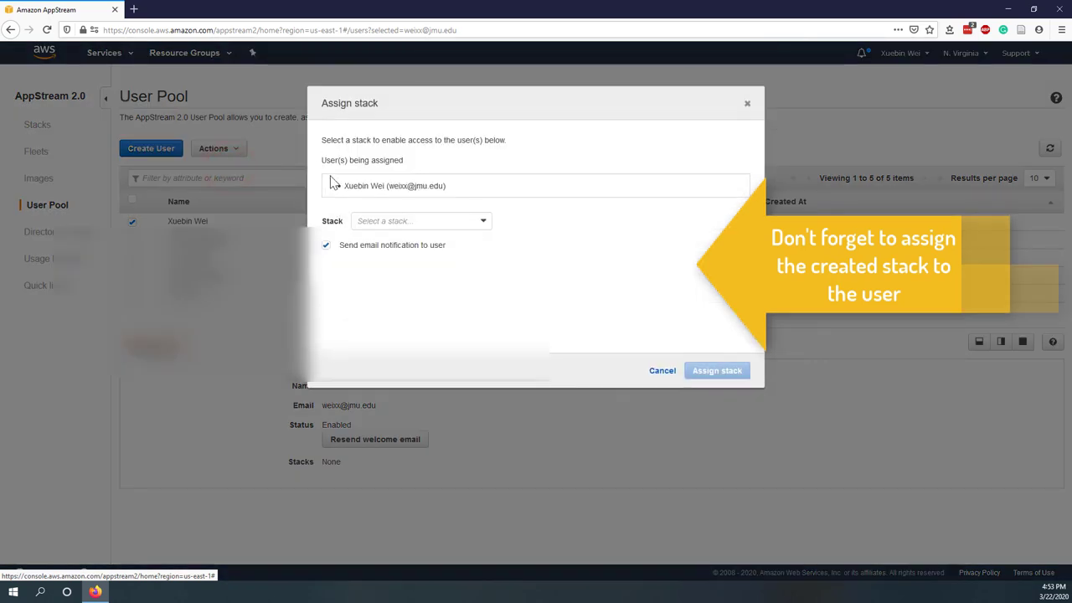
click(370, 222)
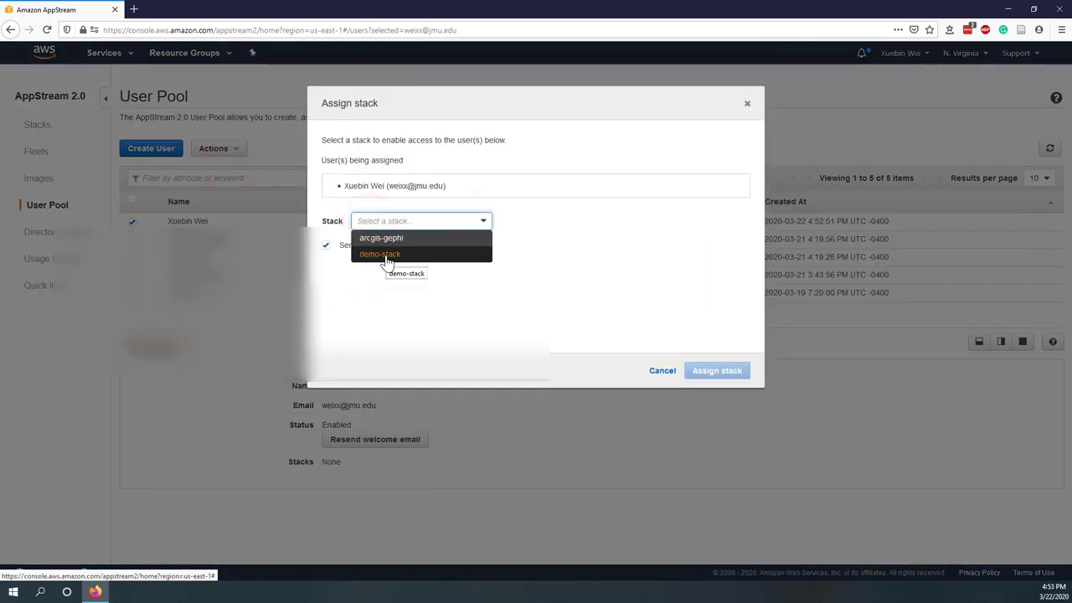
click(387, 255)
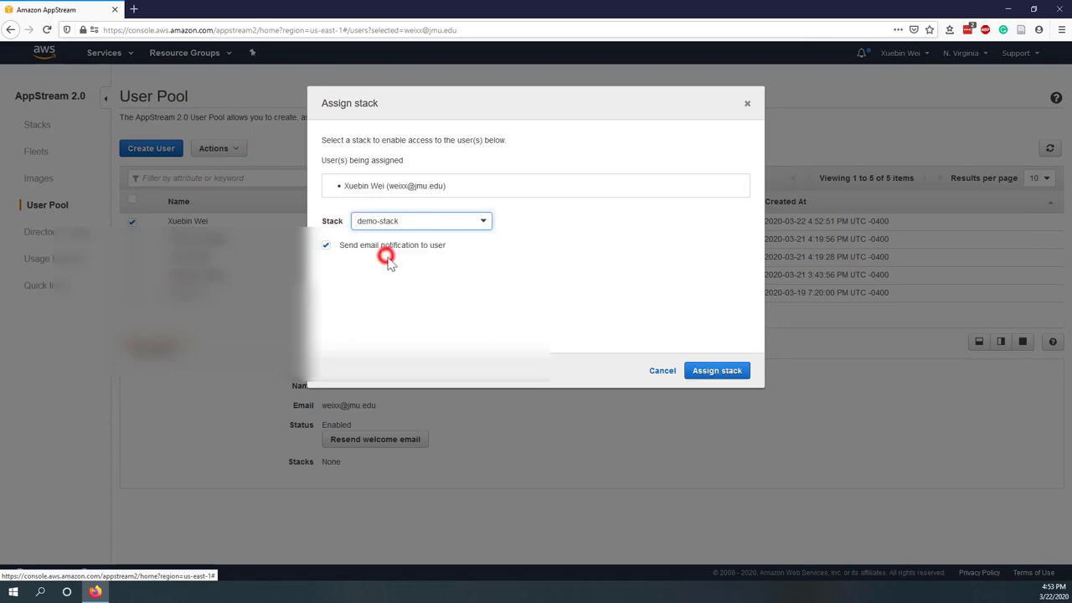
click(717, 370)
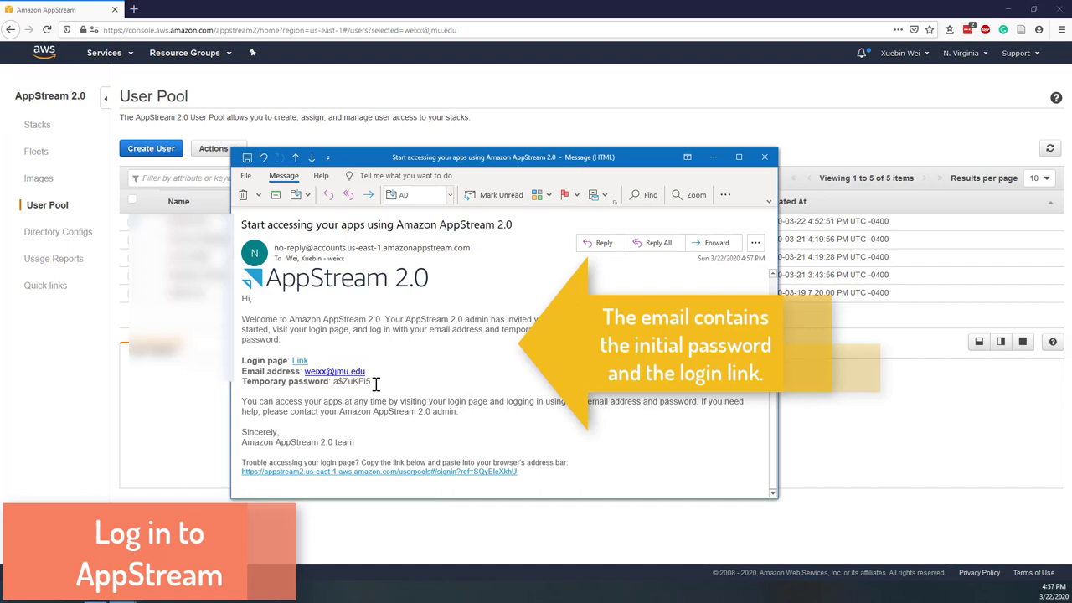
- Copy the temporary password from the email and log in with the user's e-mail
drag(373, 382, 334, 382)
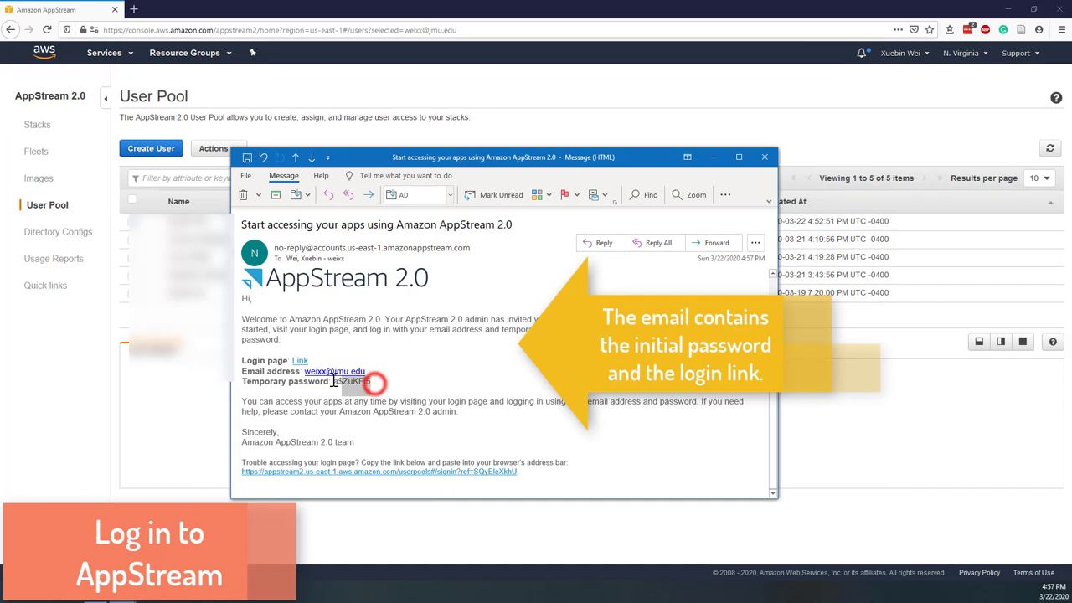
right_click(339, 389)
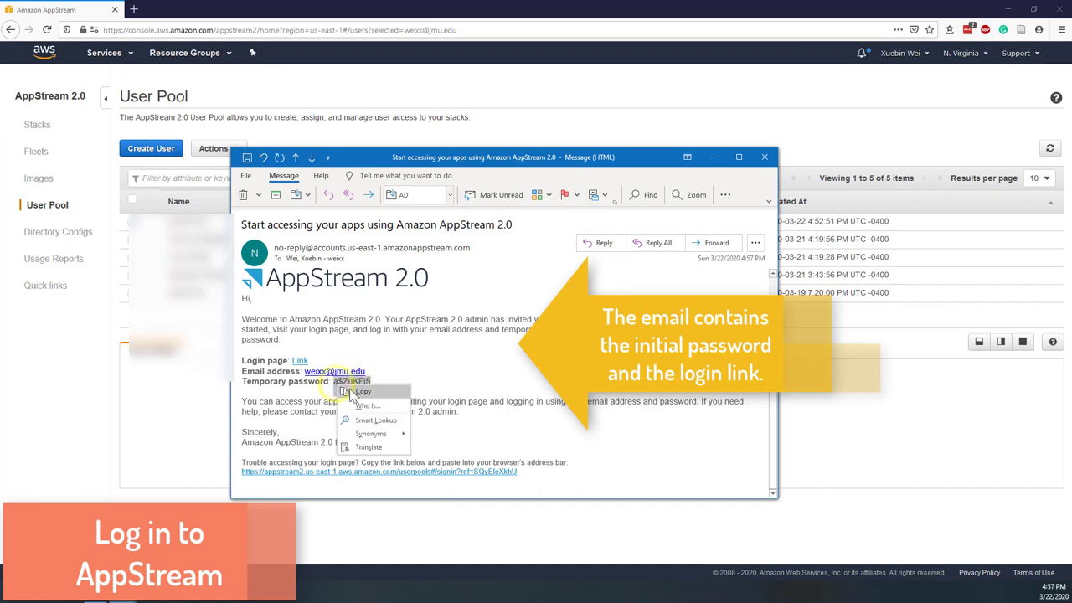
click(356, 392)
click(302, 363)
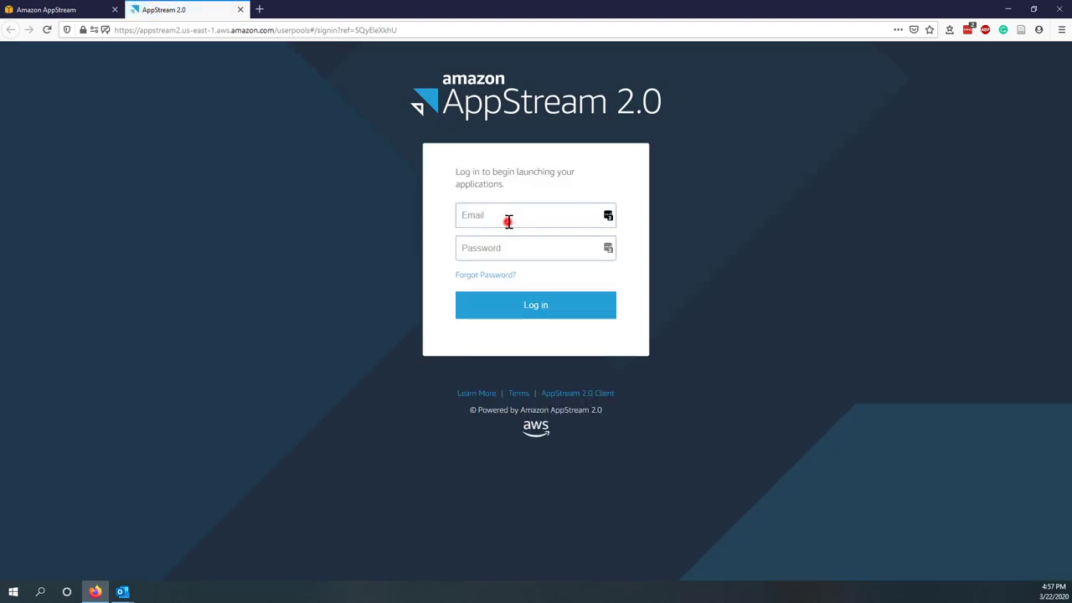
right_click(492, 250)
click(542, 309)
click(541, 307)
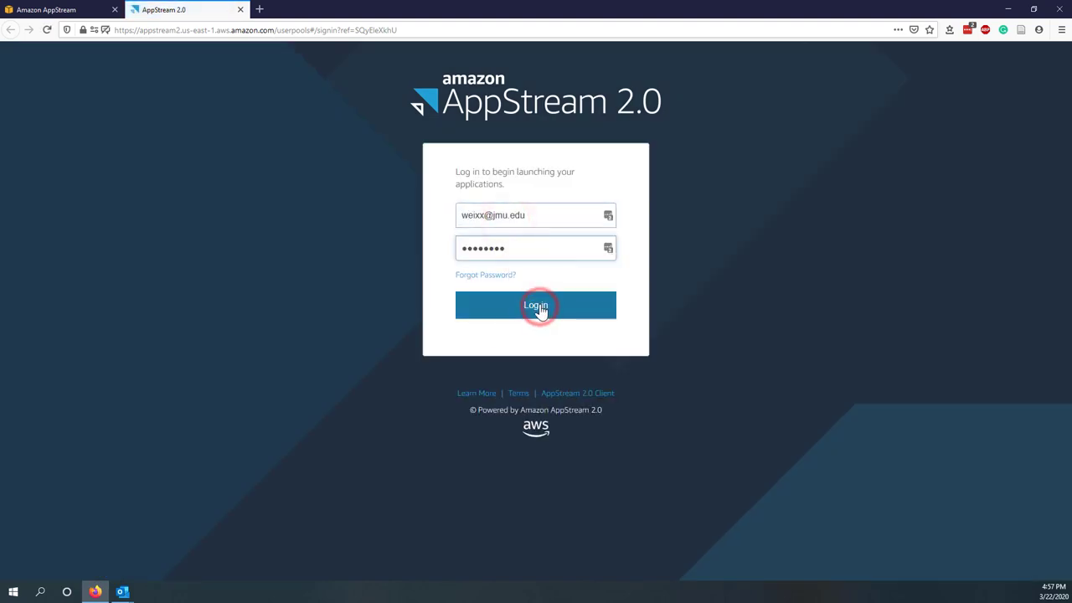
- Set a new account password and launch the Firefox app
click(530, 285)
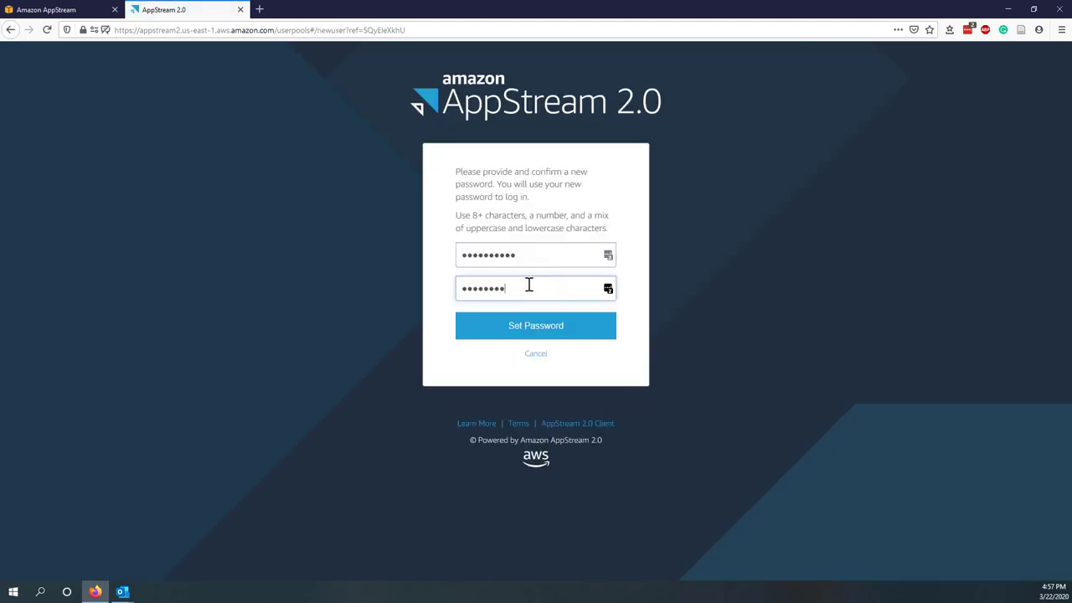
click(538, 328)
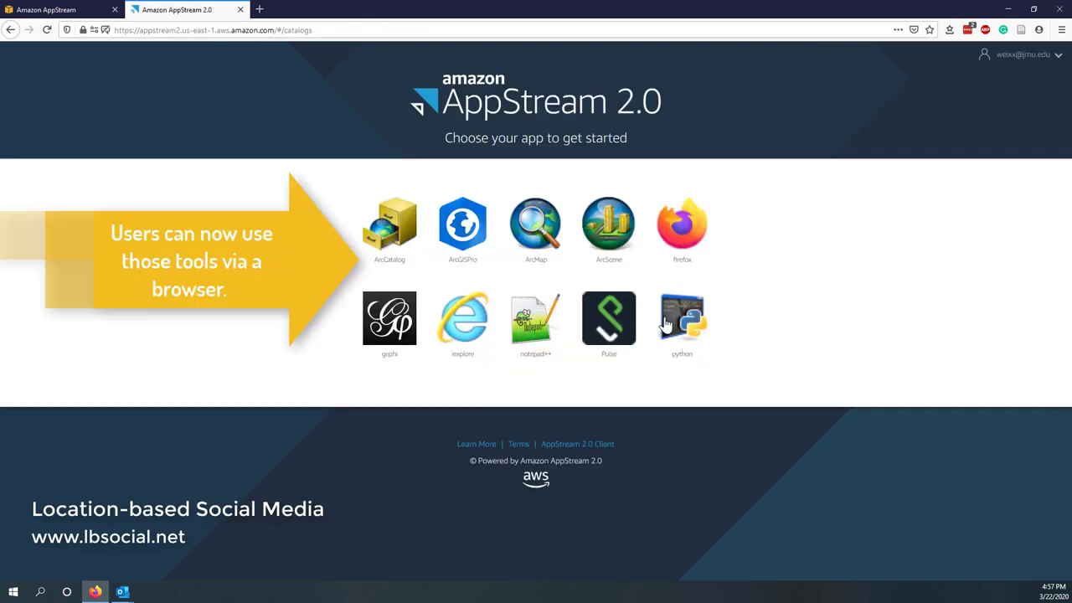
click(685, 235)
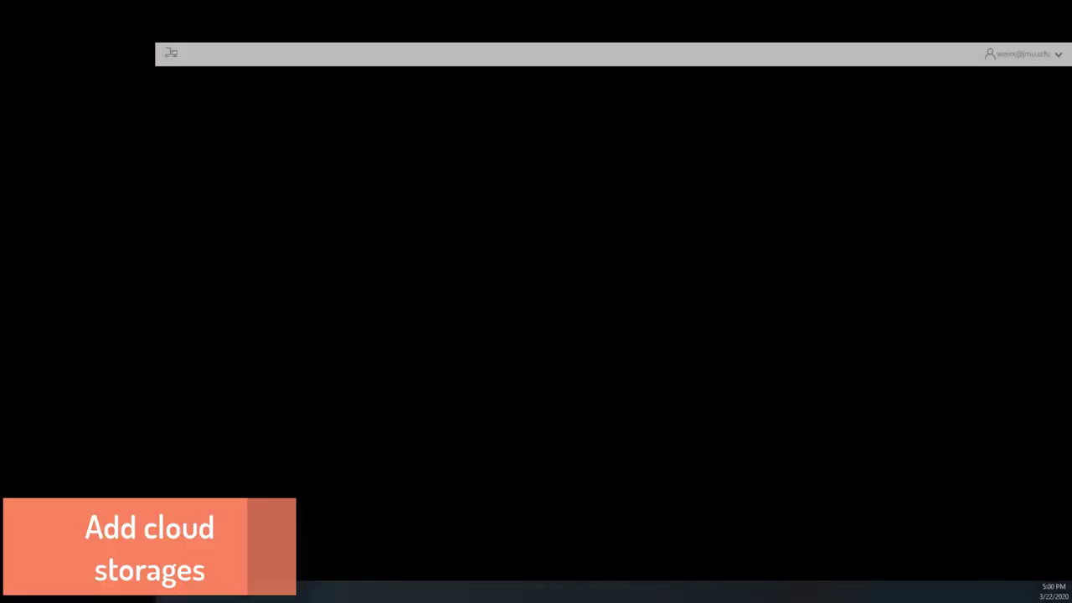
- Add OneDrive as session storage using the signed-in Microsoft account
click(65, 53)
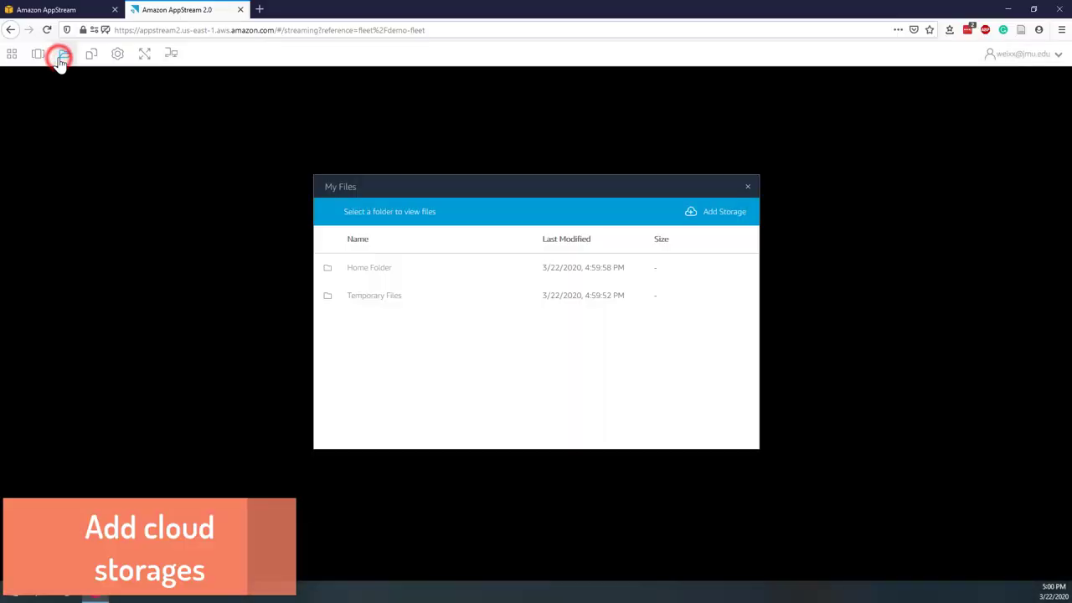
click(716, 214)
click(719, 238)
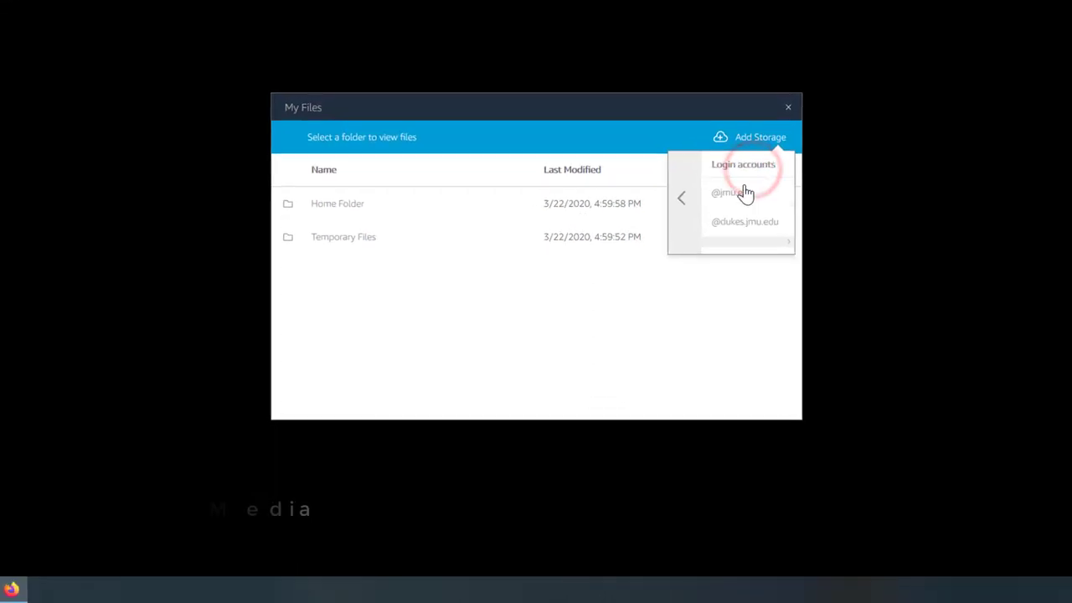
click(744, 193)
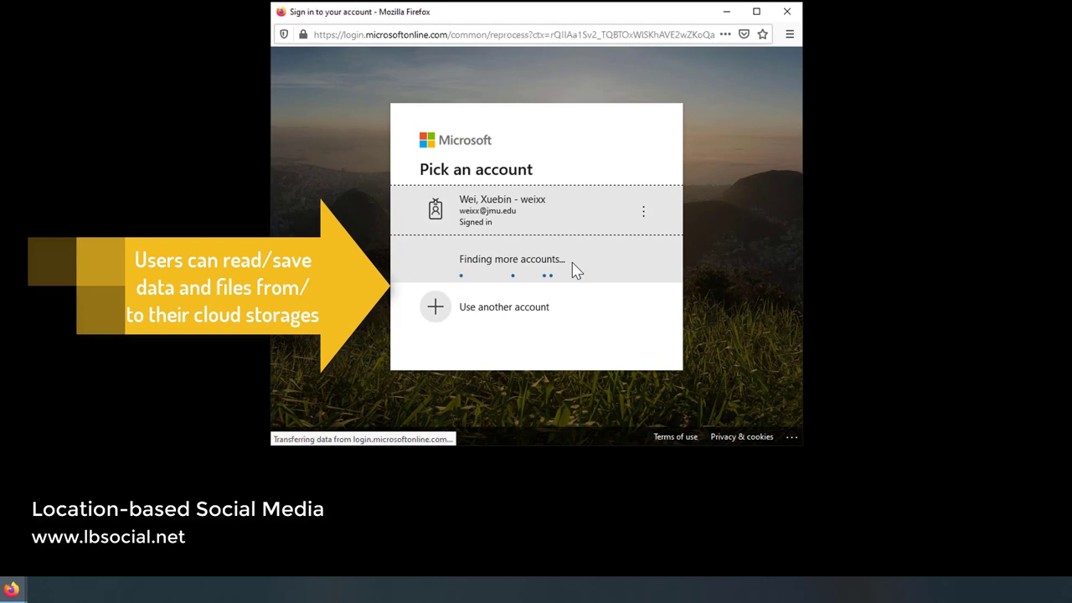
click(552, 205)
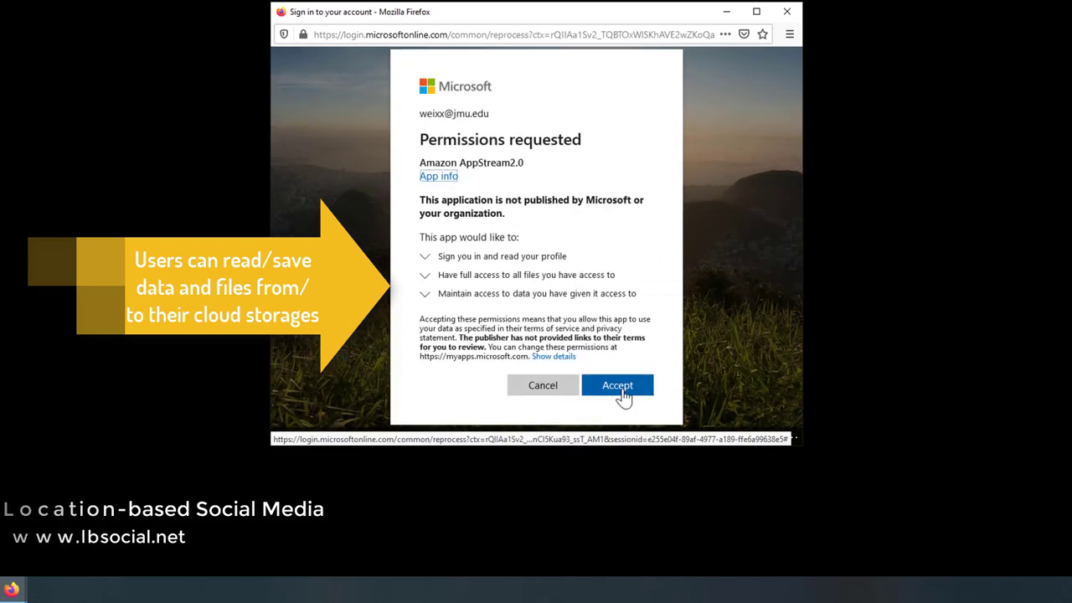
click(617, 392)
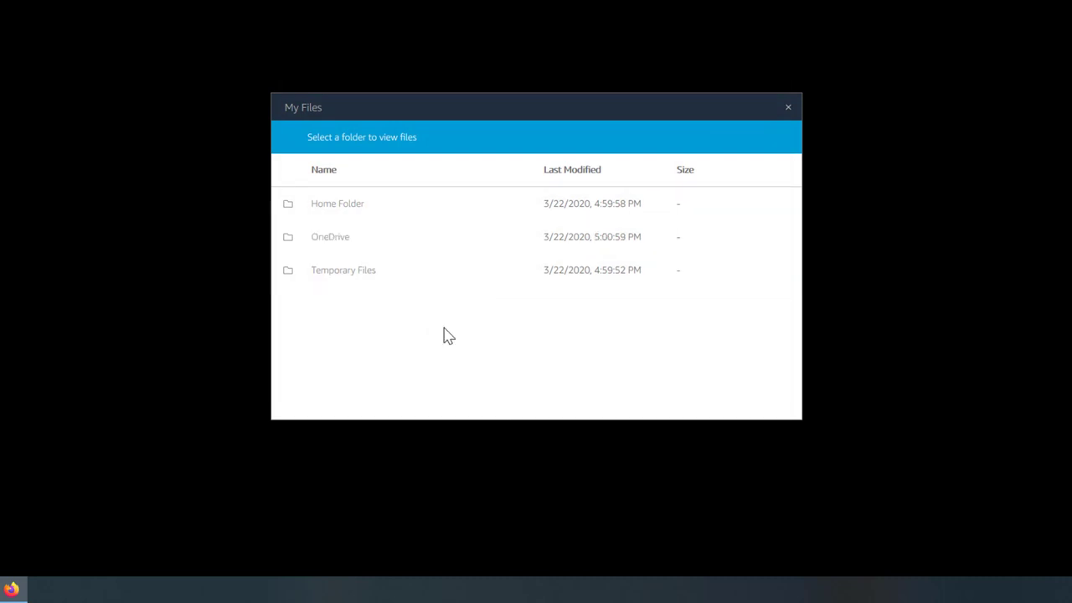
click(469, 237)
click(788, 107)
- Launch Gephi from the Applications menu and begin opening a graph file
click(12, 53)
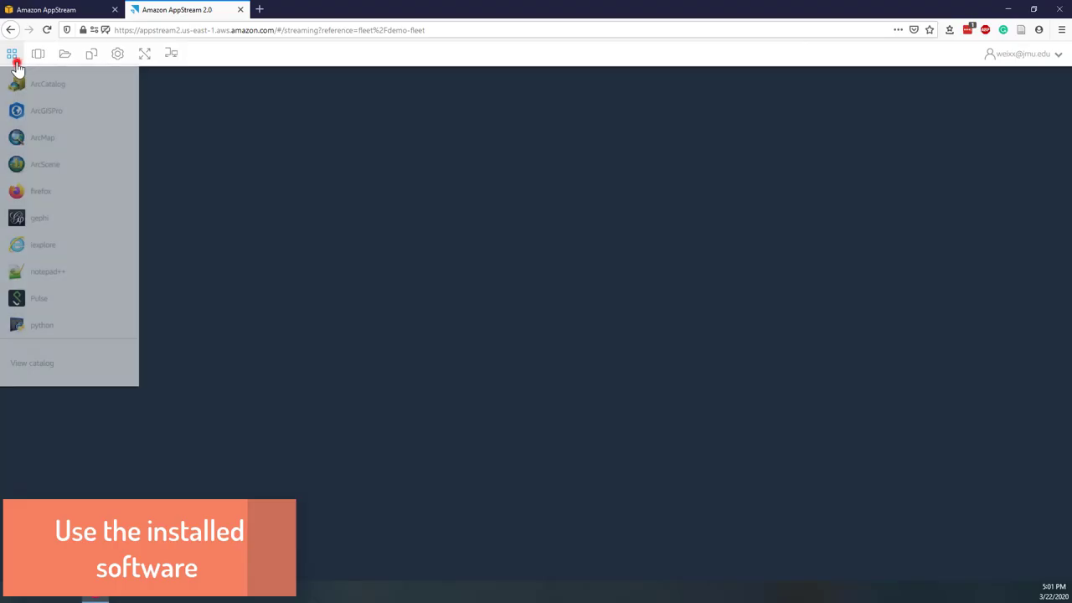
click(40, 217)
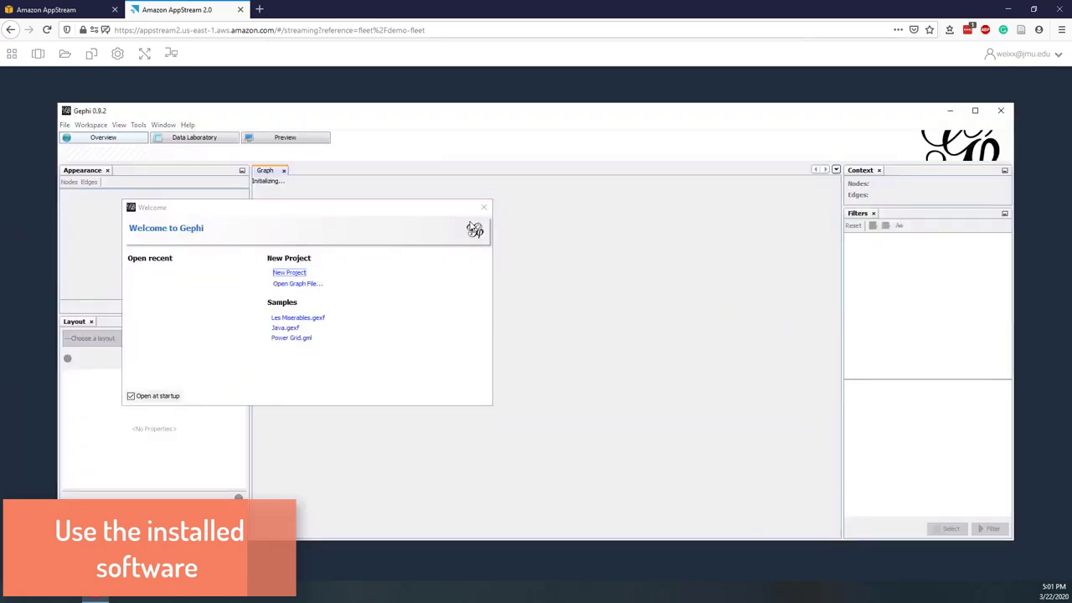
click(285, 285)
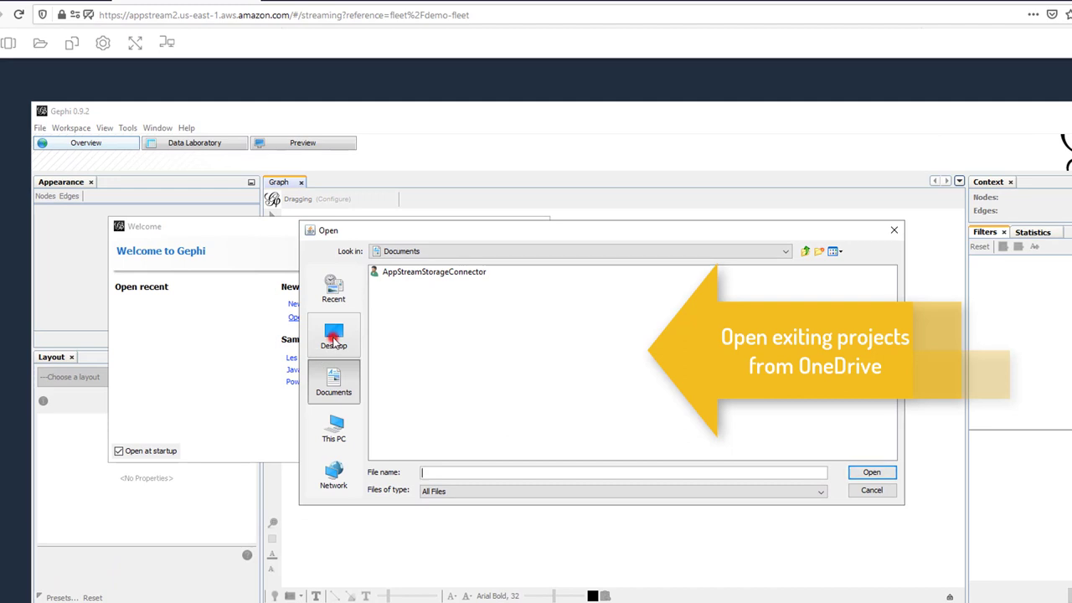
- Open hashtag_graph.gexf from This PC > OneDrive > Files and dismiss the welcome window
click(333, 340)
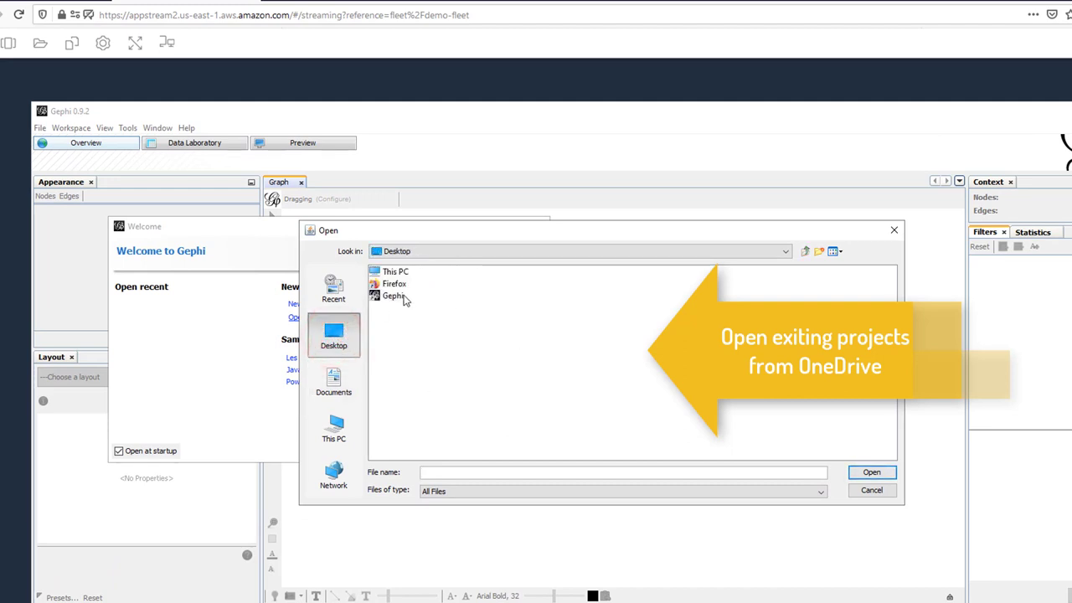
double_click(396, 275)
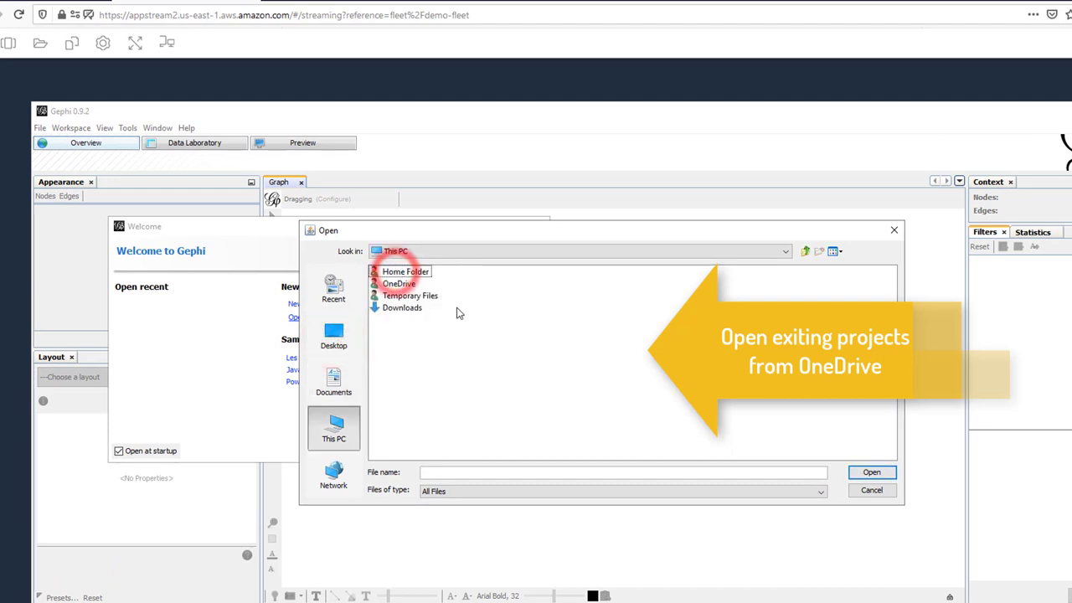
double_click(399, 284)
double_click(390, 273)
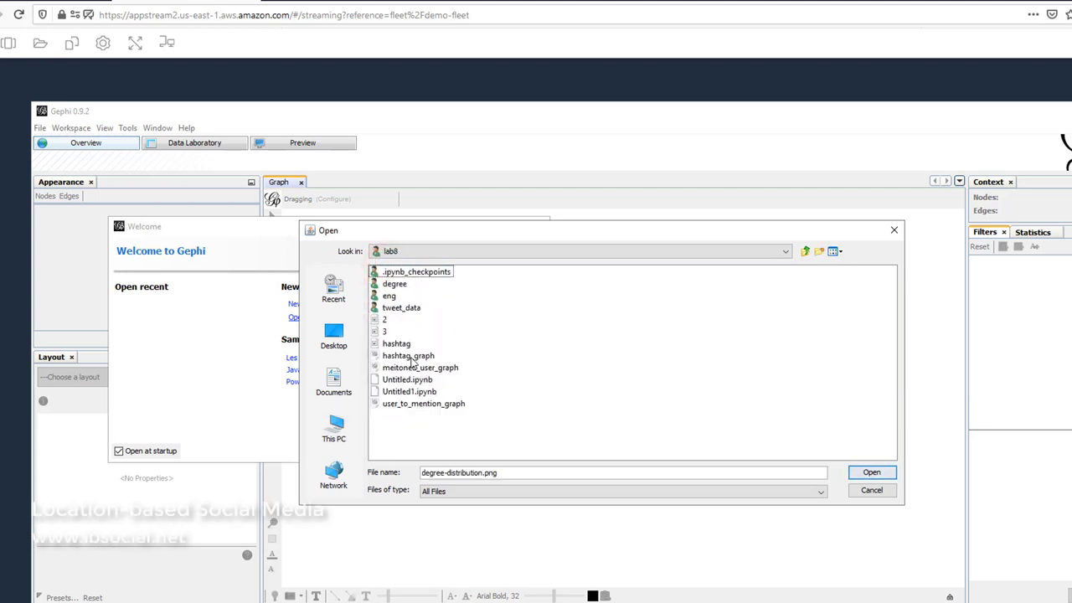
click(409, 356)
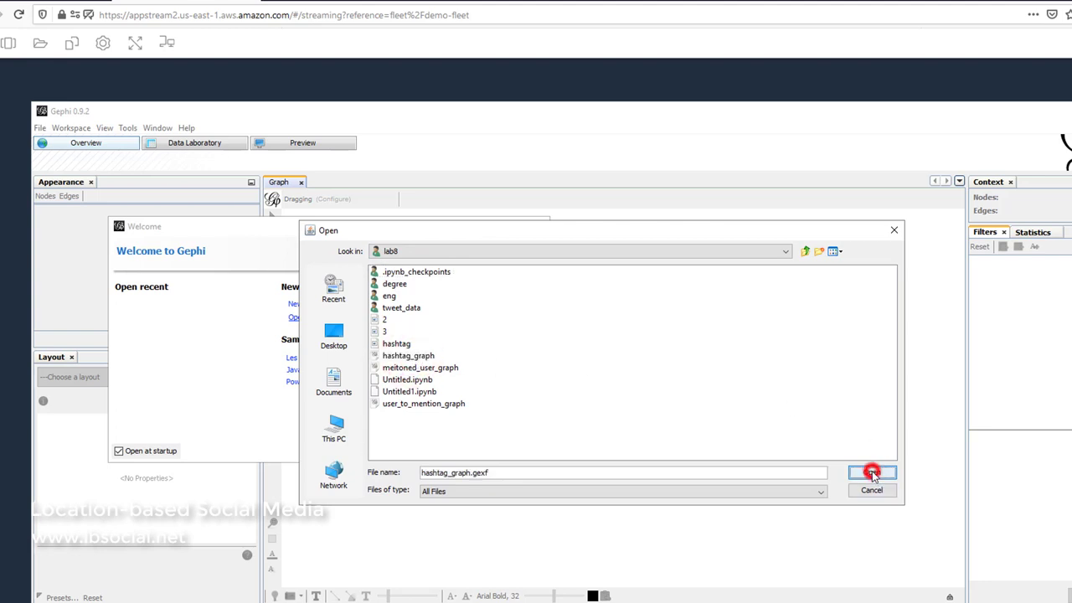
click(872, 474)
click(541, 226)
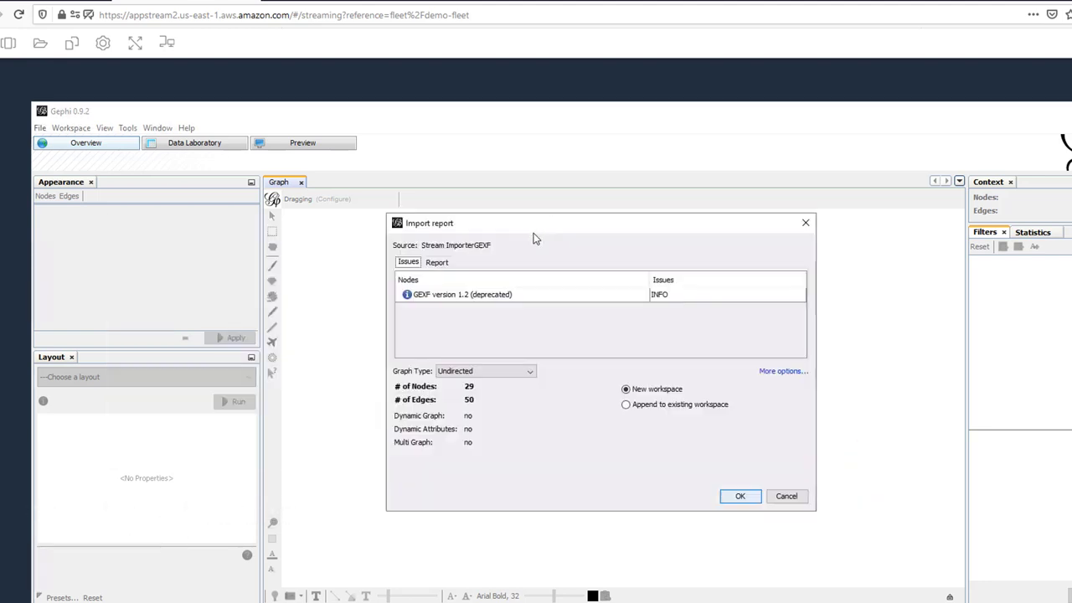
- Accept the import report to load the graph into a new workspace
click(739, 496)
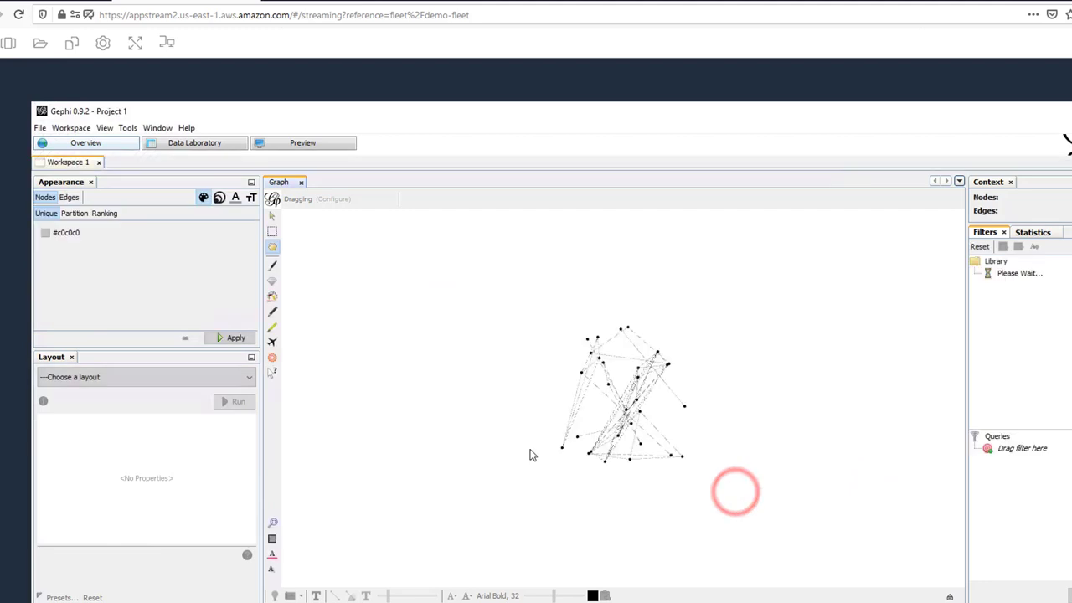
scroll(694, 416, down, 4)
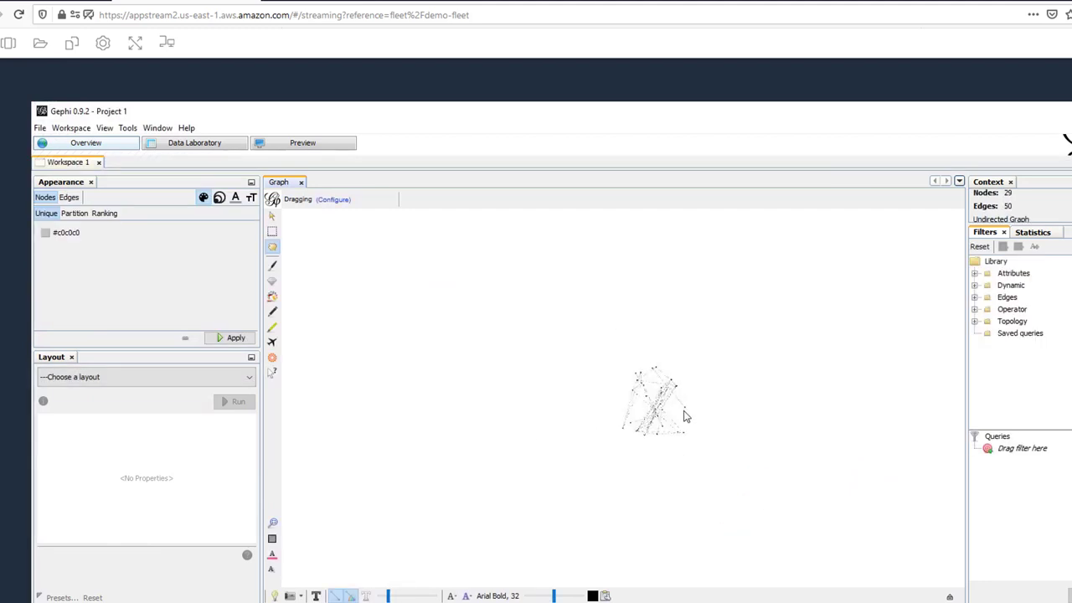
scroll(653, 409, up, 5)
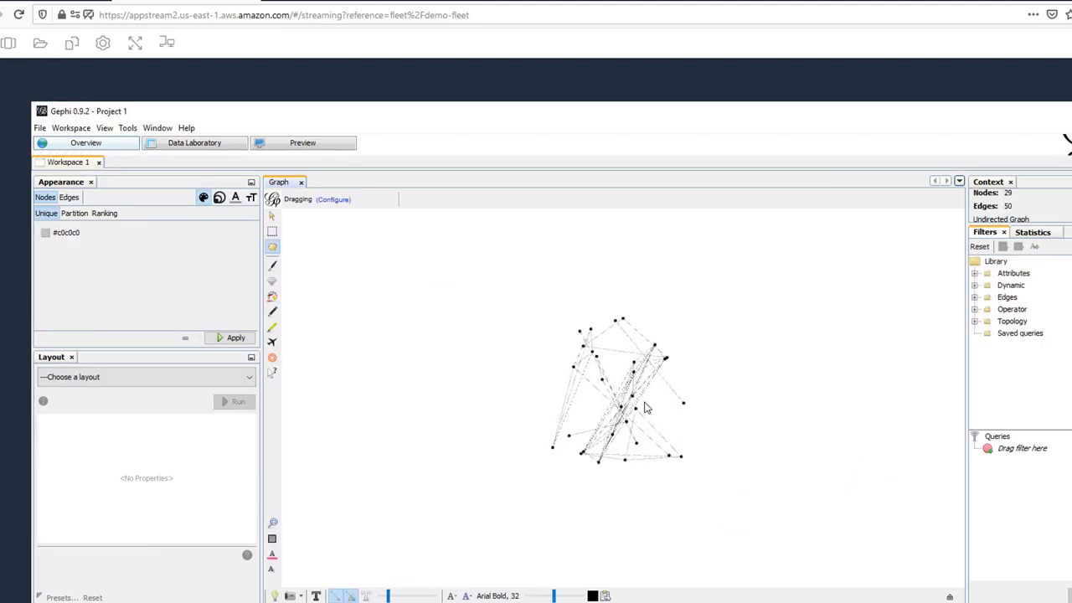
- Save the project as demo_save.gephi in OneDrive > Files > test
click(41, 128)
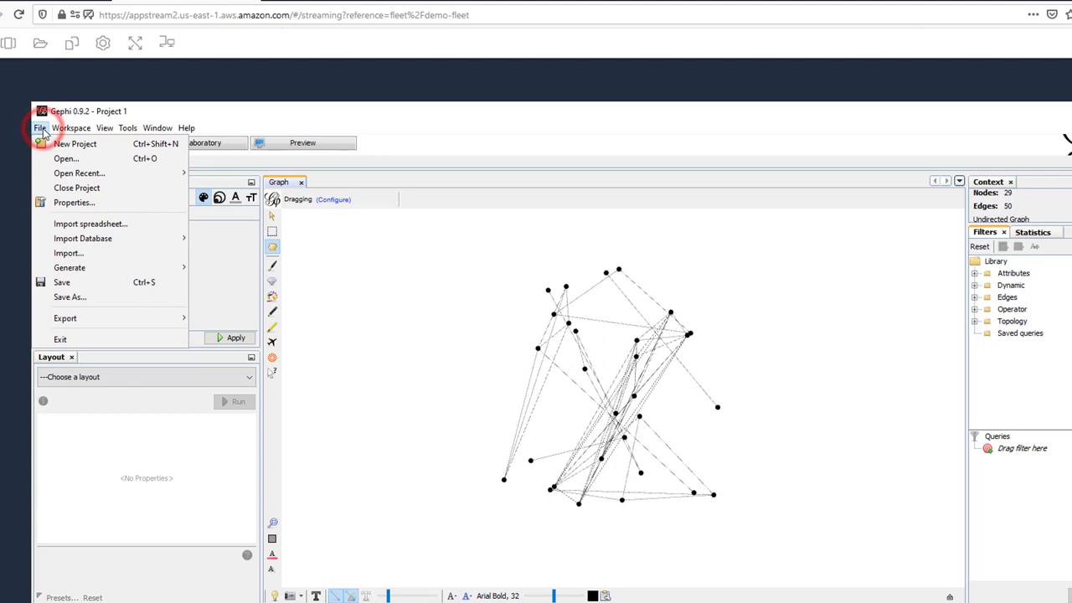
click(88, 297)
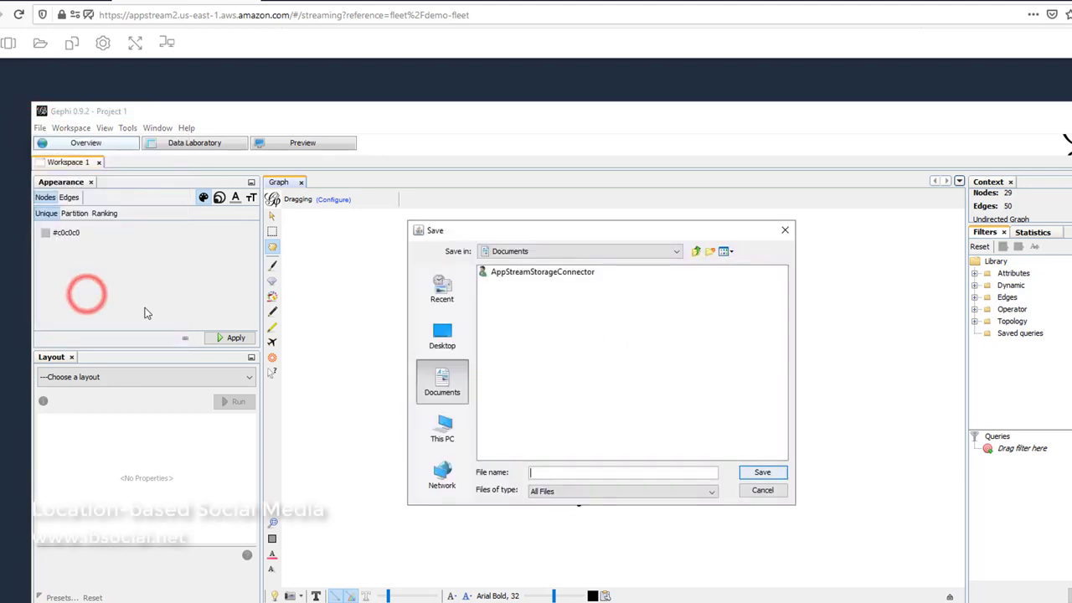
click(442, 337)
click(442, 425)
double_click(507, 284)
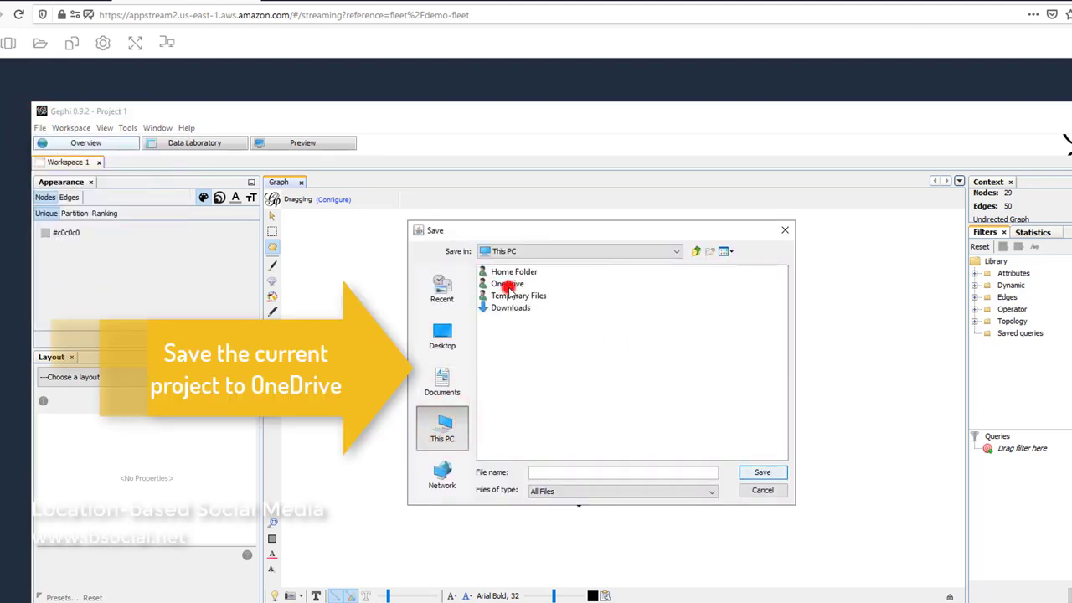
click(501, 272)
double_click(500, 272)
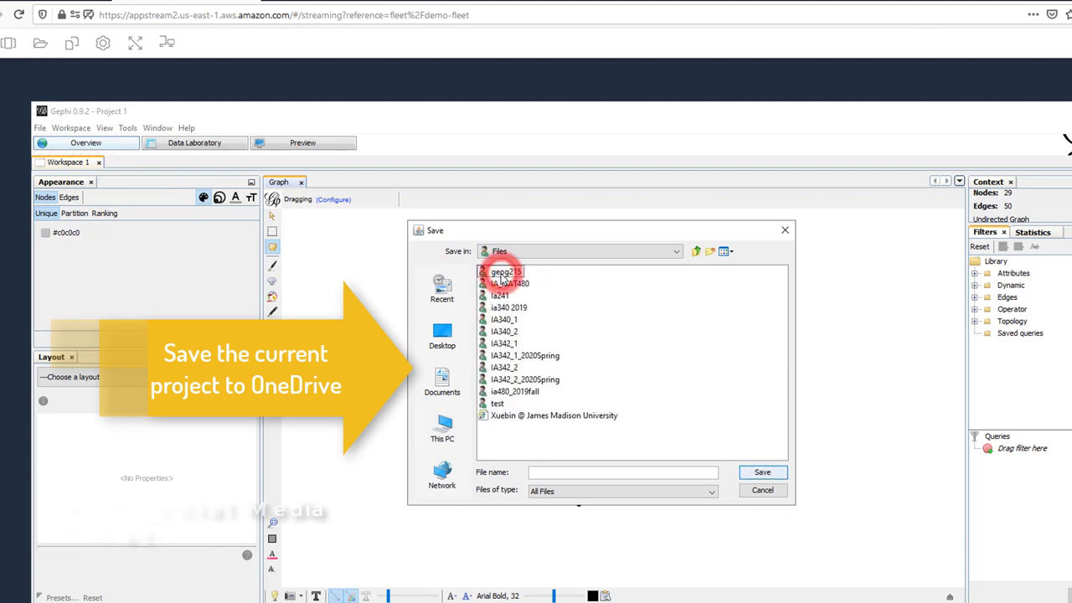
double_click(500, 403)
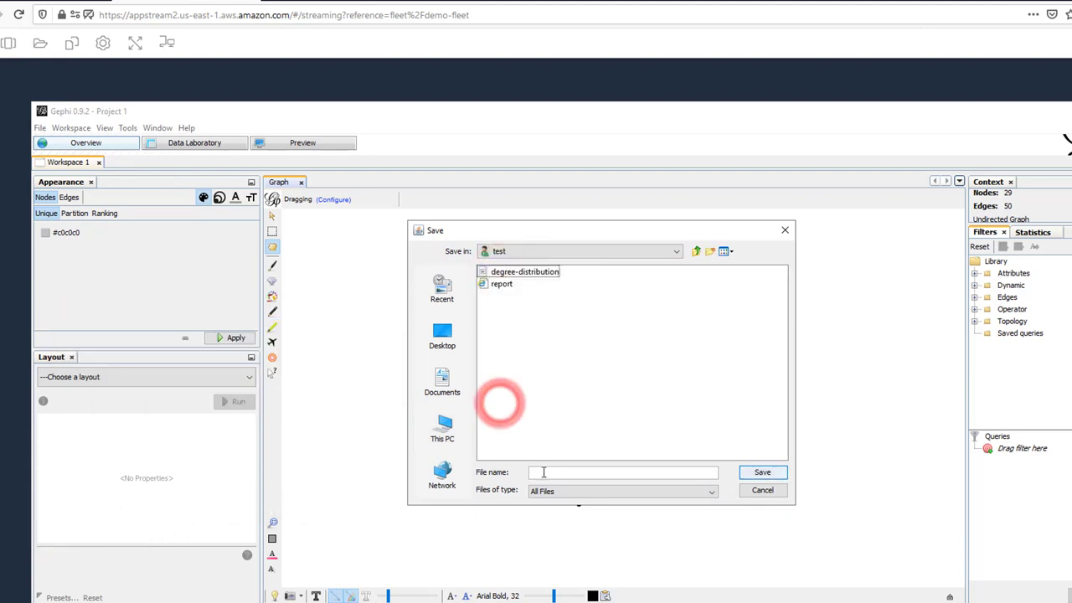
click(543, 472)
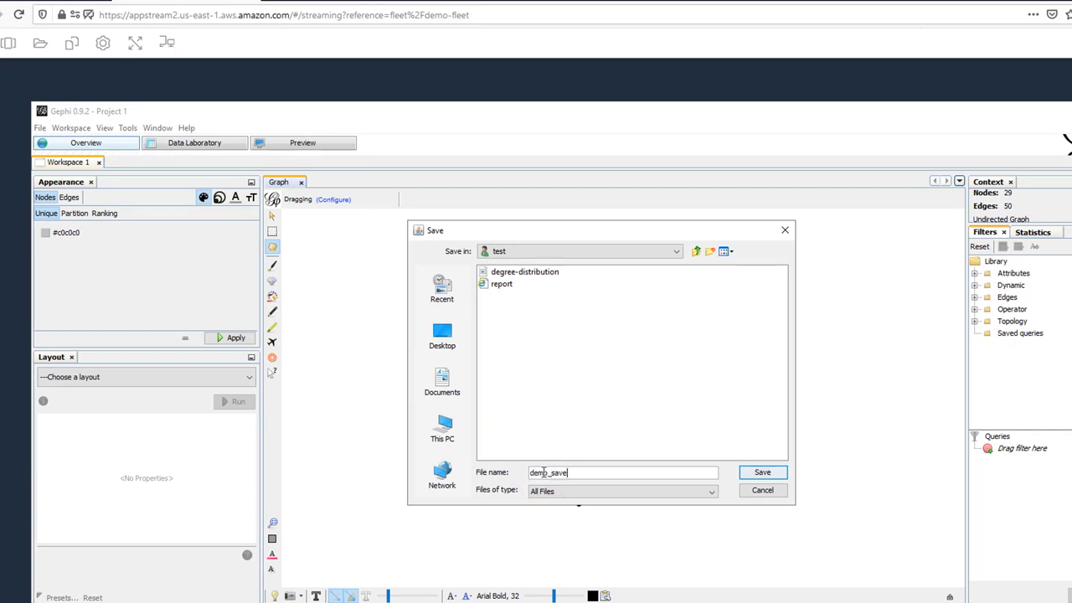
click(761, 474)
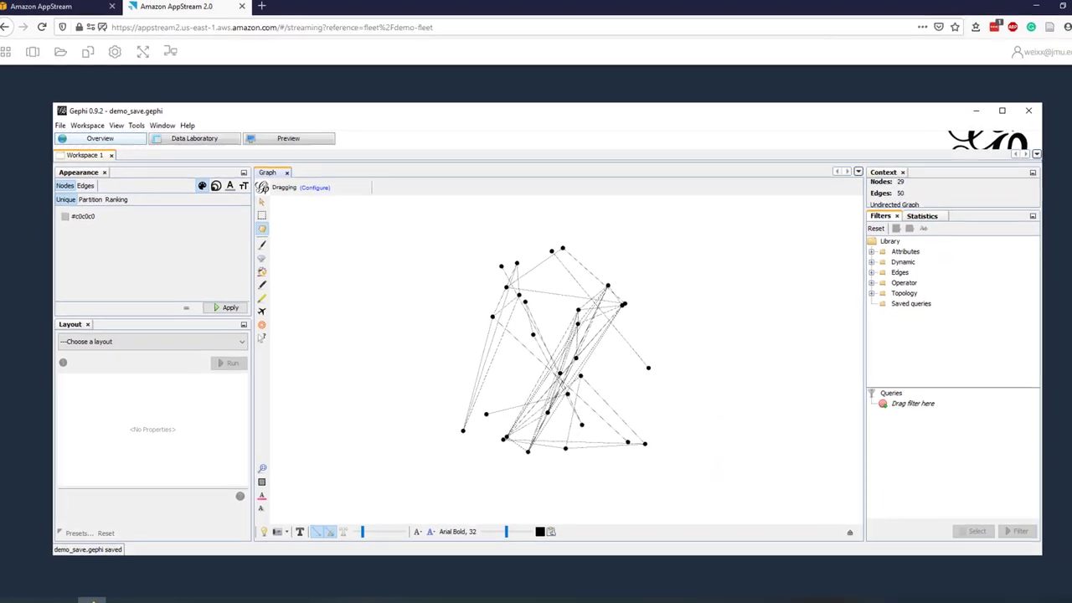
click(0, 43)
- Launch ArcGIS Pro and sign in through the jmu enterprise organization
click(25, 111)
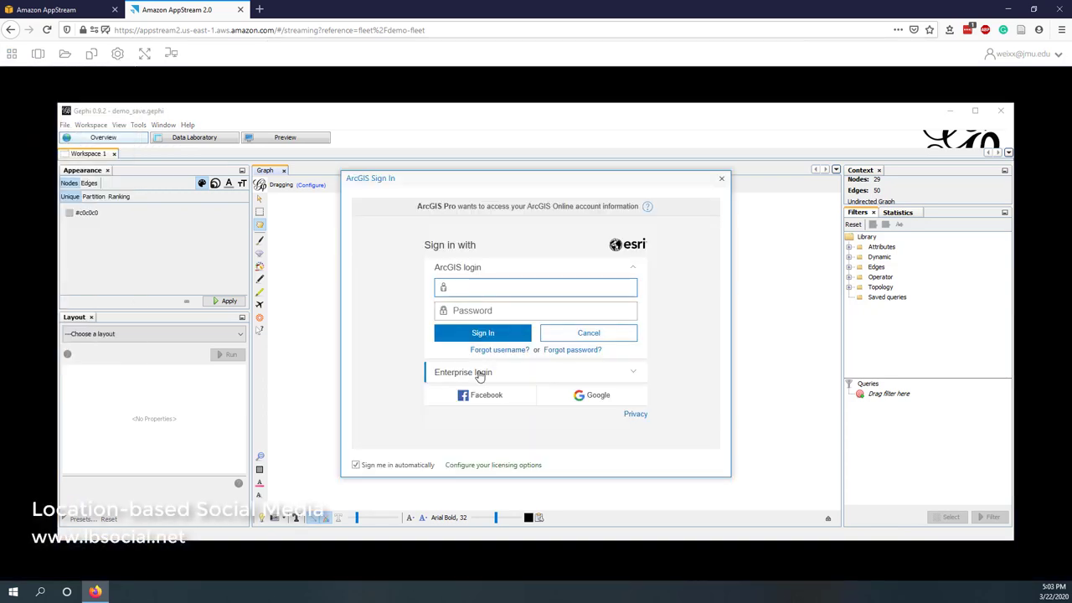
click(478, 375)
click(474, 324)
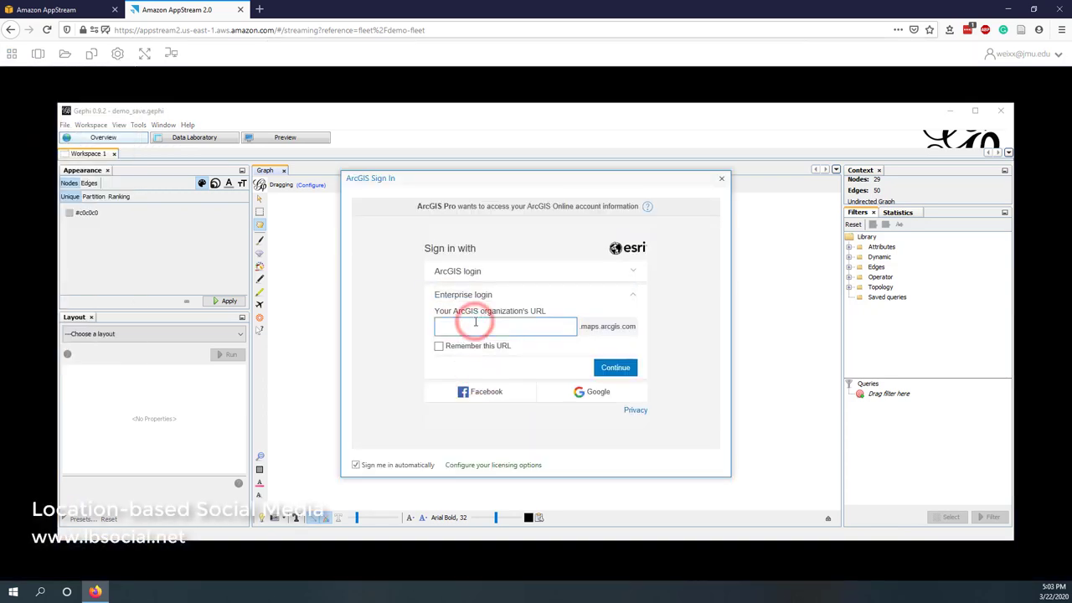
text(jmu)
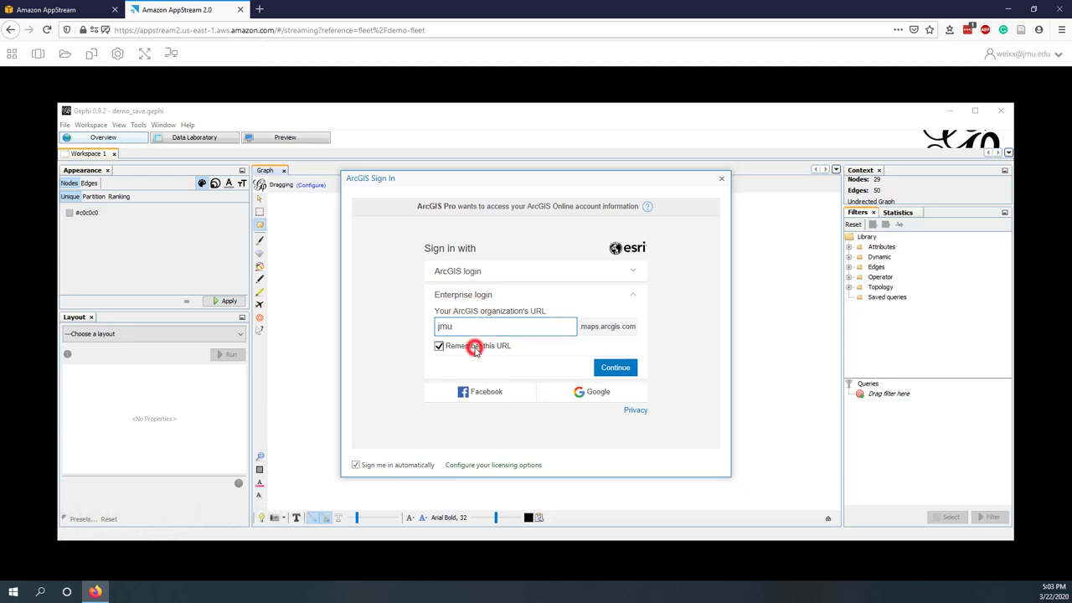
click(475, 351)
click(615, 370)
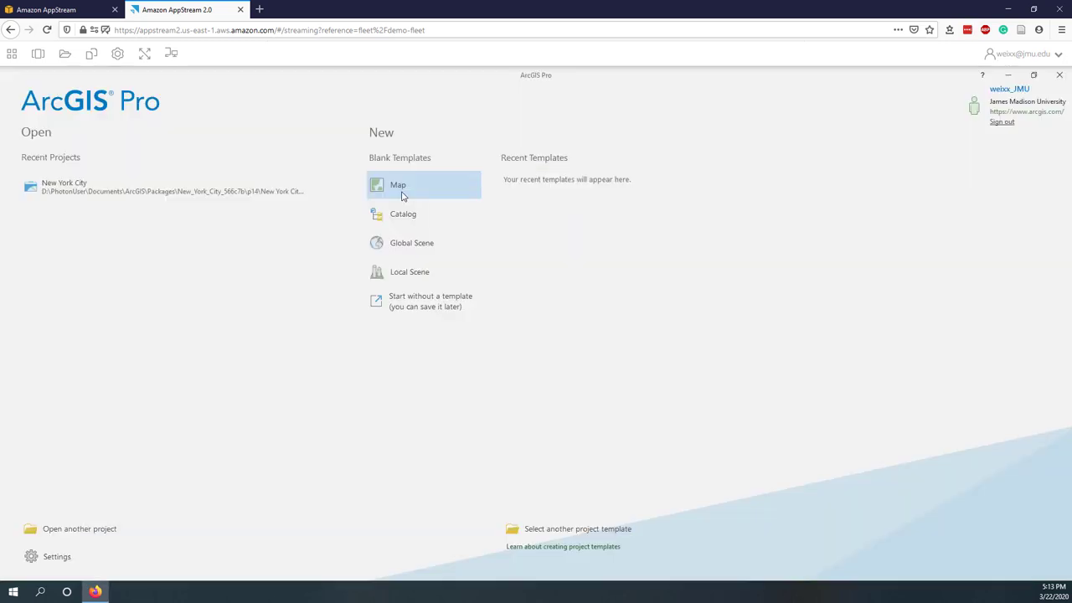
- Create a Map project, add Population of All States, and start Package Project
click(403, 196)
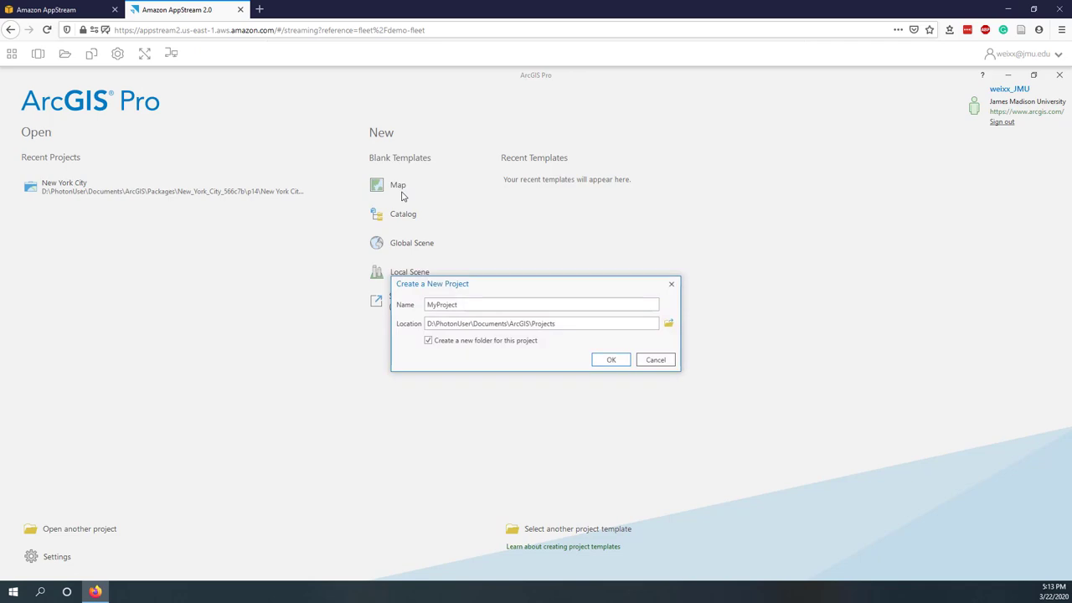
click(610, 360)
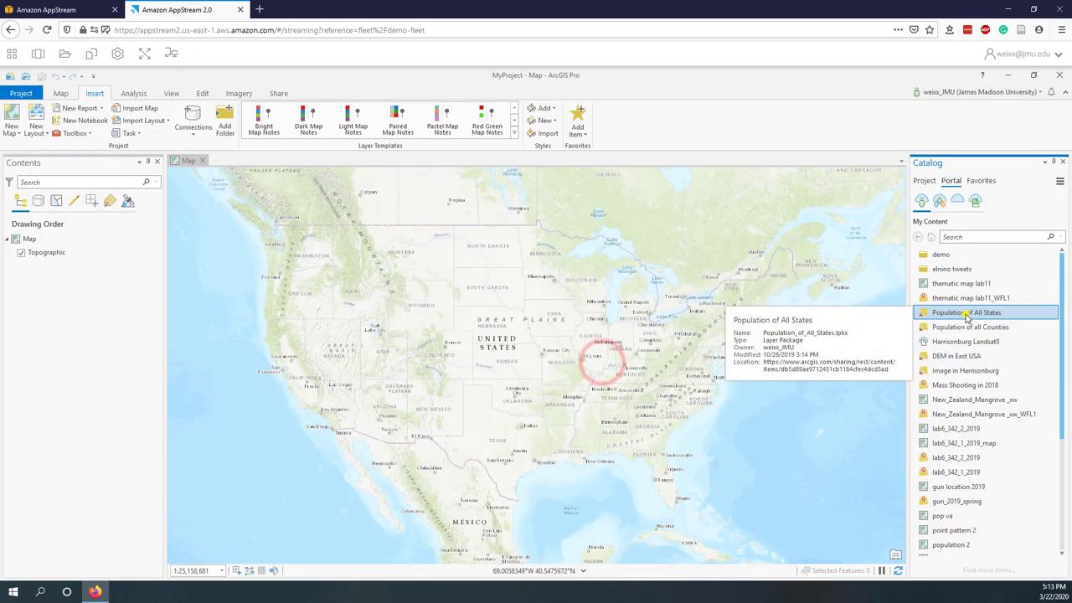
right_click(967, 313)
click(978, 323)
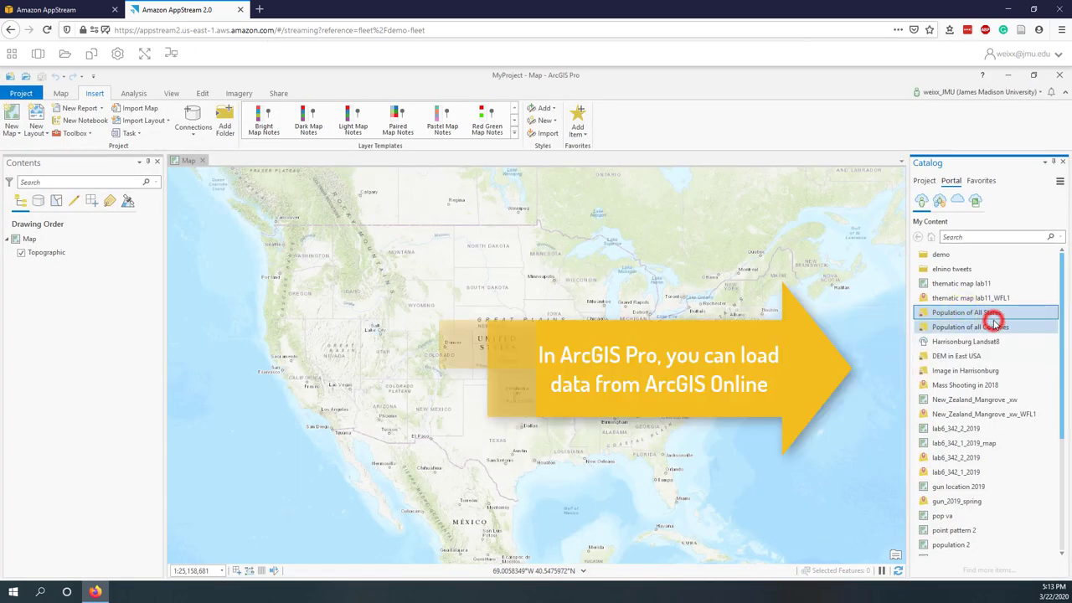
scroll(243, 366, up, 3)
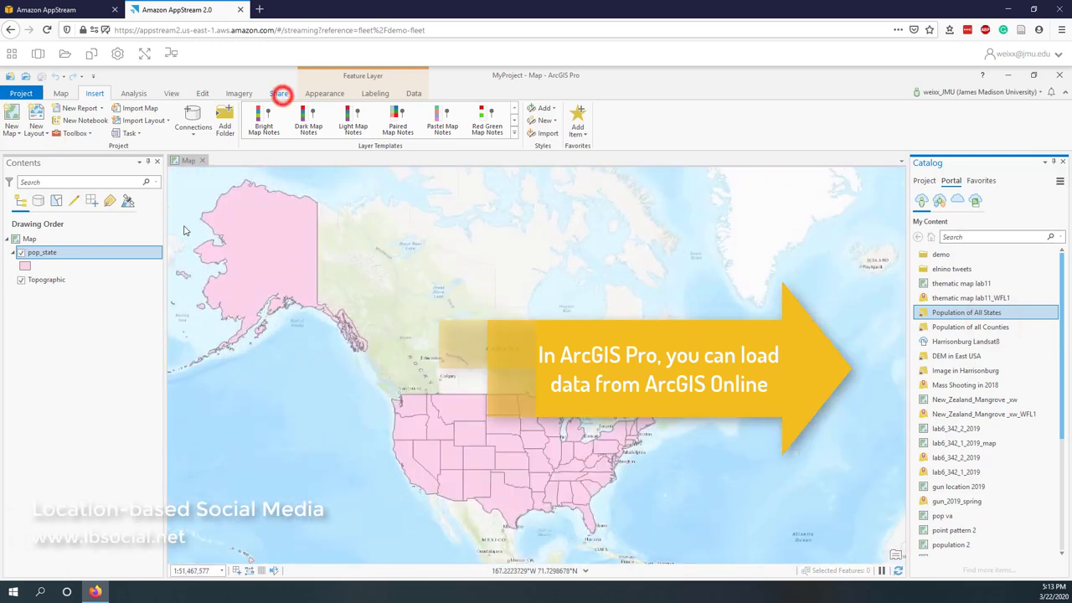
click(279, 93)
click(12, 125)
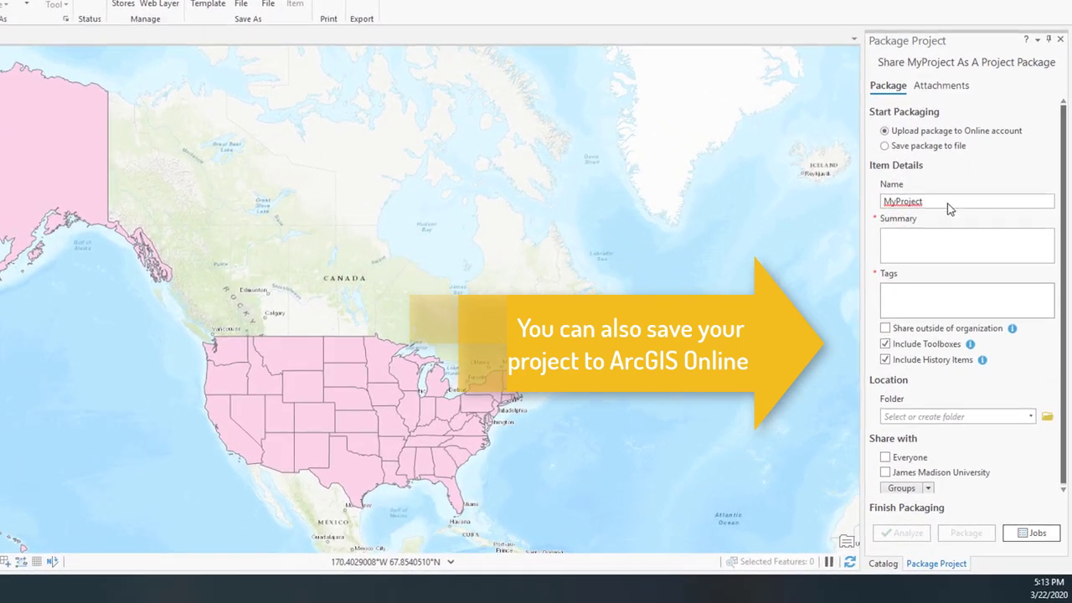
- Package MyProject with summary 'demo share package', tag 'demo', into the demo folder
click(931, 237)
text(demo share package)
click(967, 300)
text(demo)
click(1030, 417)
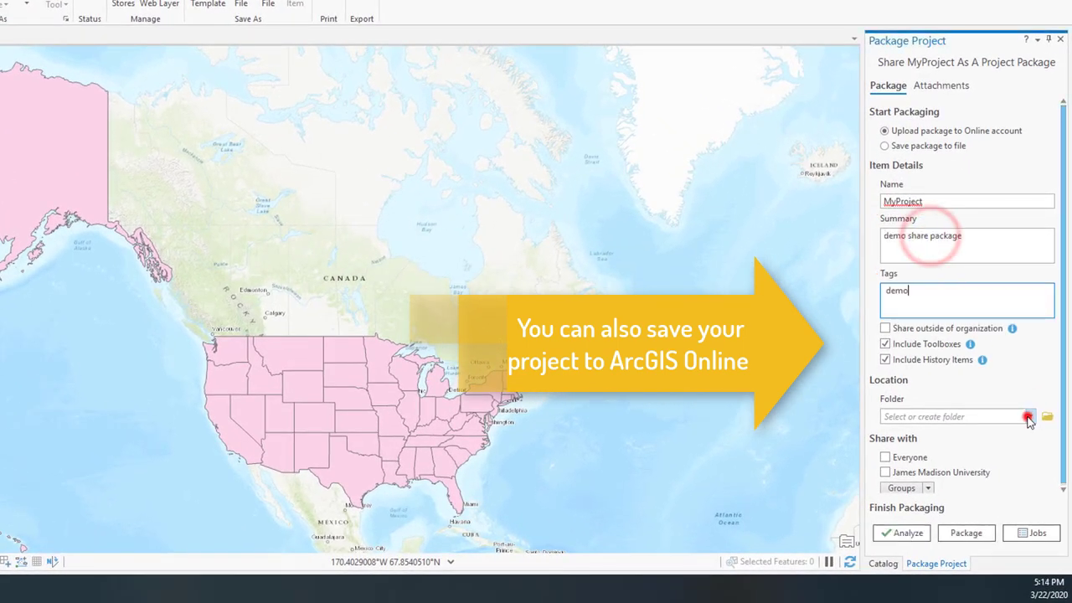
click(898, 444)
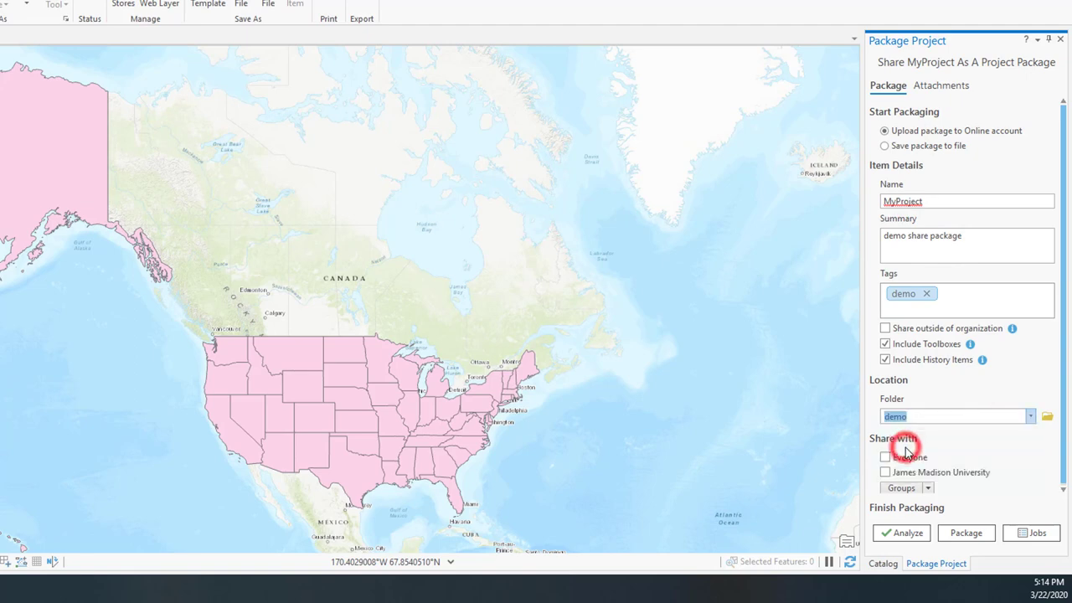
click(905, 537)
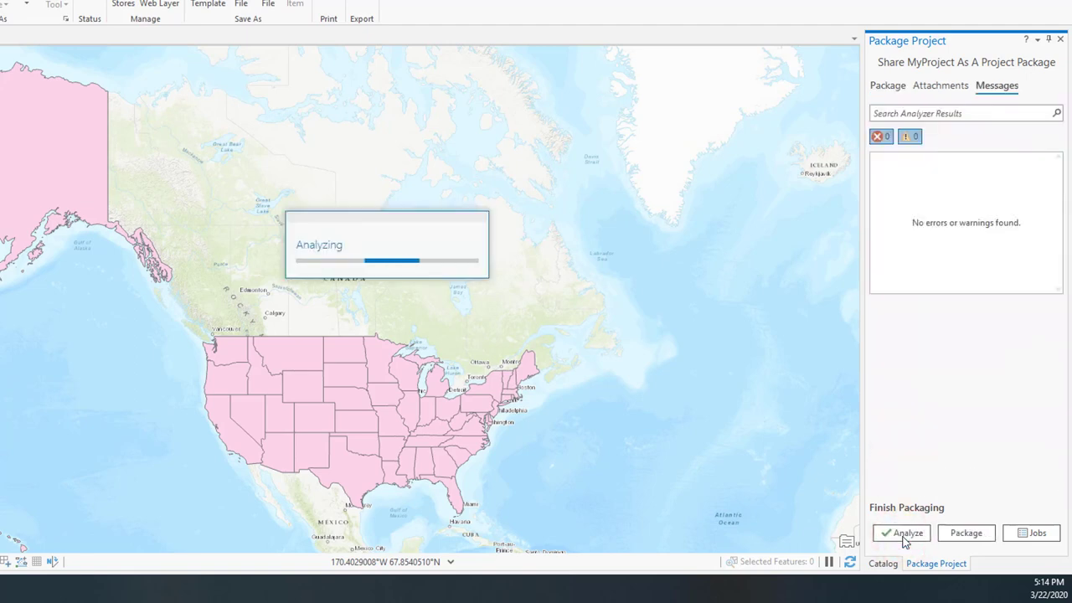
click(963, 534)
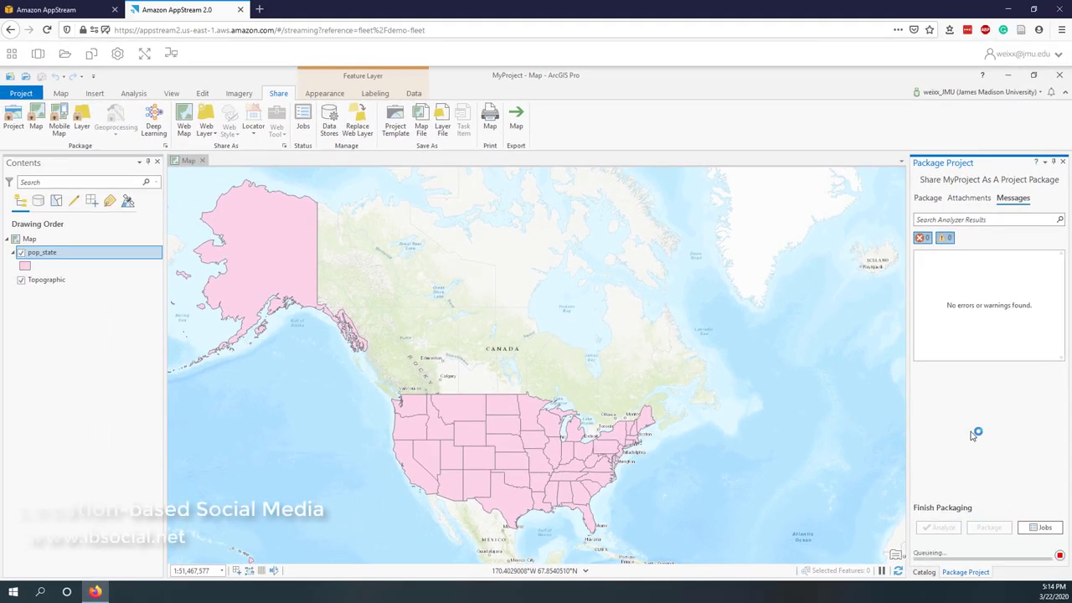
- Check the online demo folder for the package, then cancel the browser
click(26, 78)
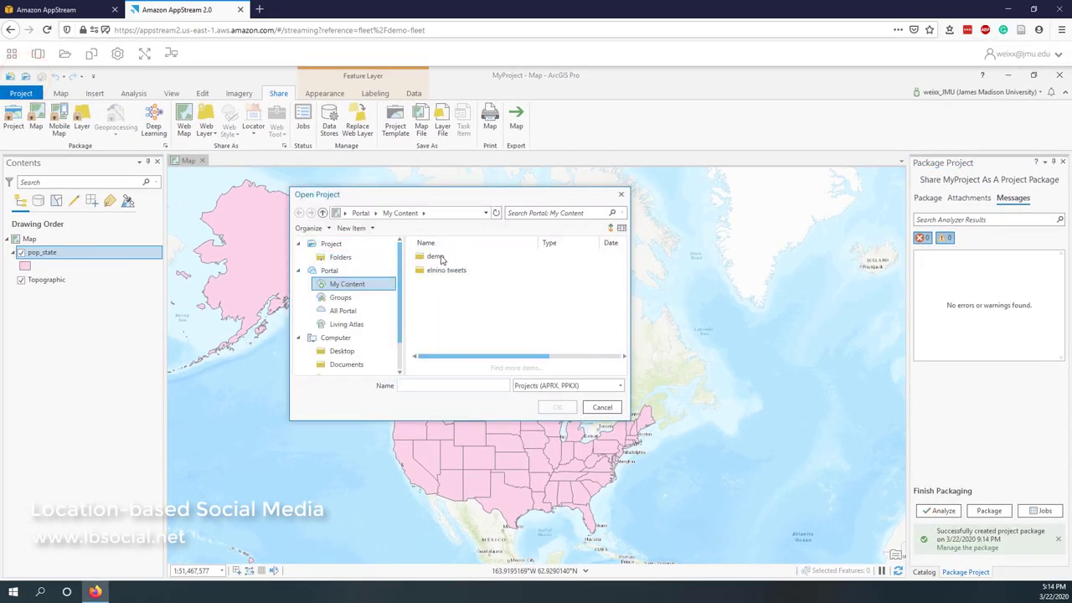
double_click(437, 256)
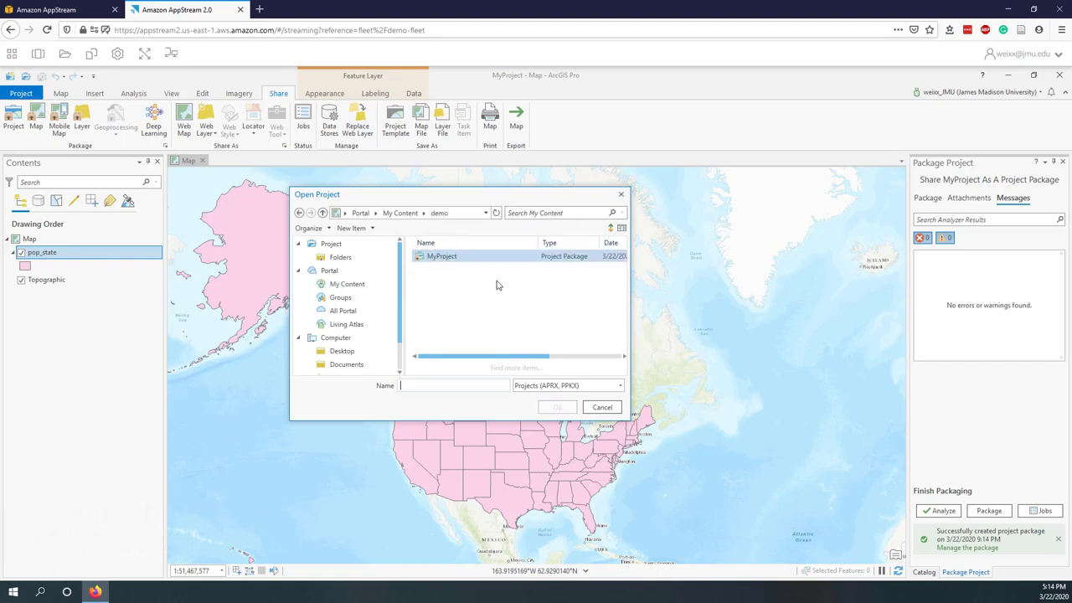
click(603, 407)
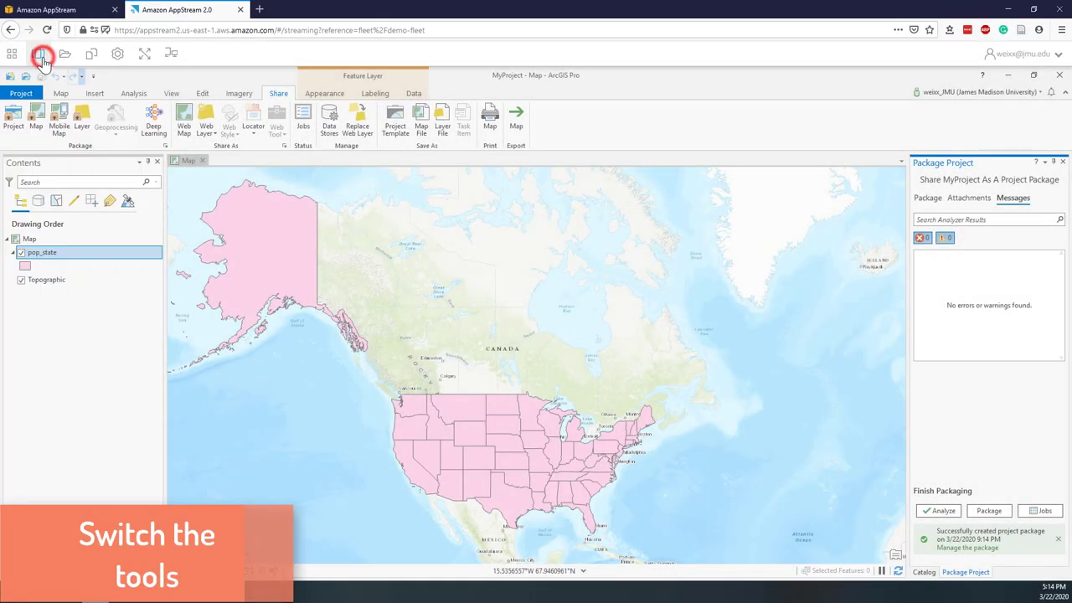
- Launch Pulse Secure, connect to the jmu VPN, then start ArcMap
click(39, 55)
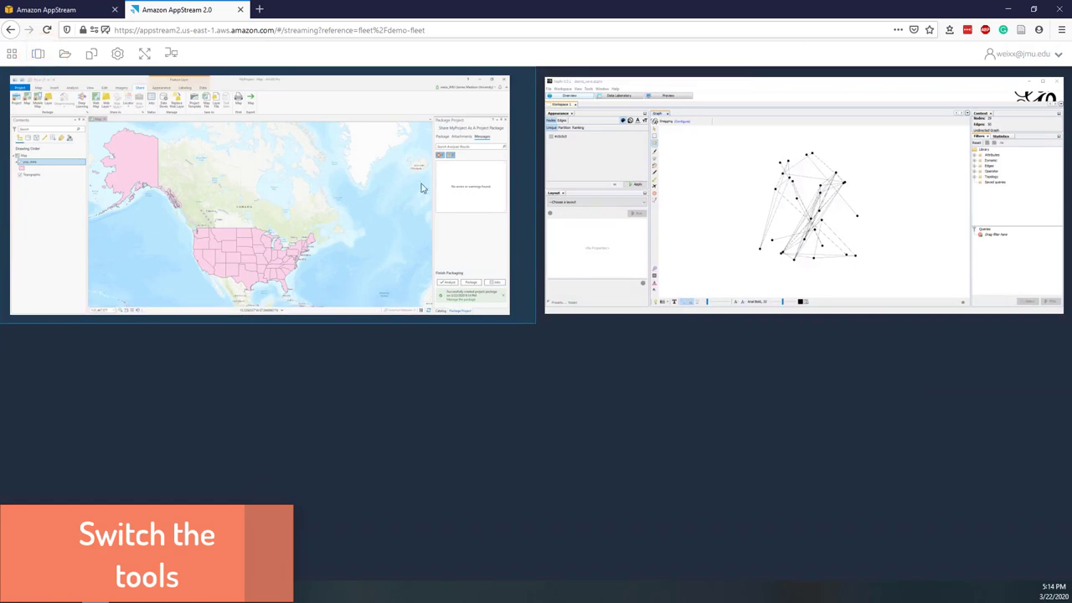
click(640, 236)
click(12, 52)
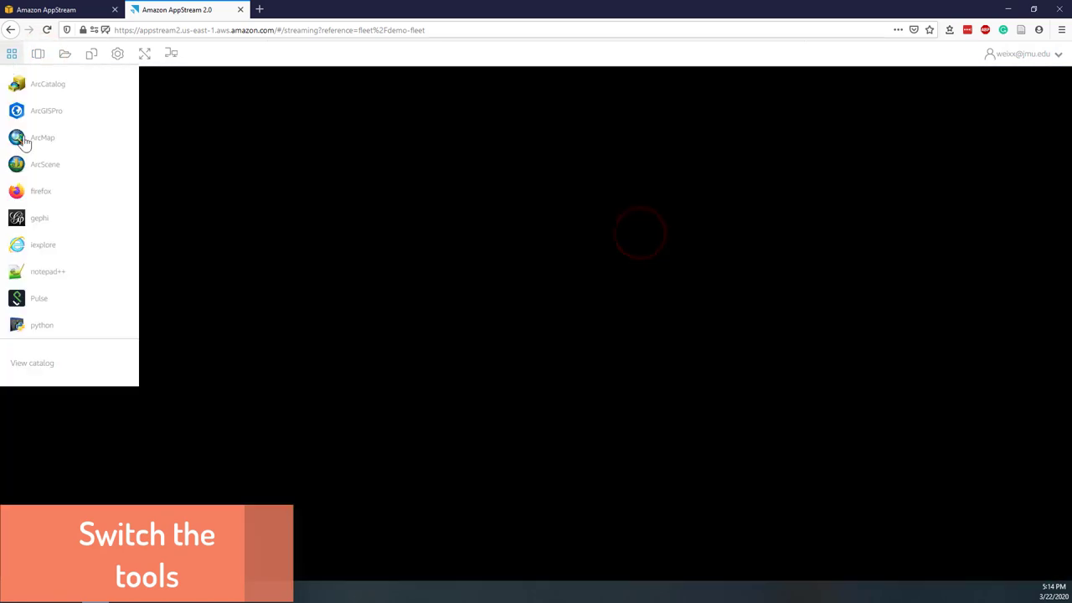
click(56, 302)
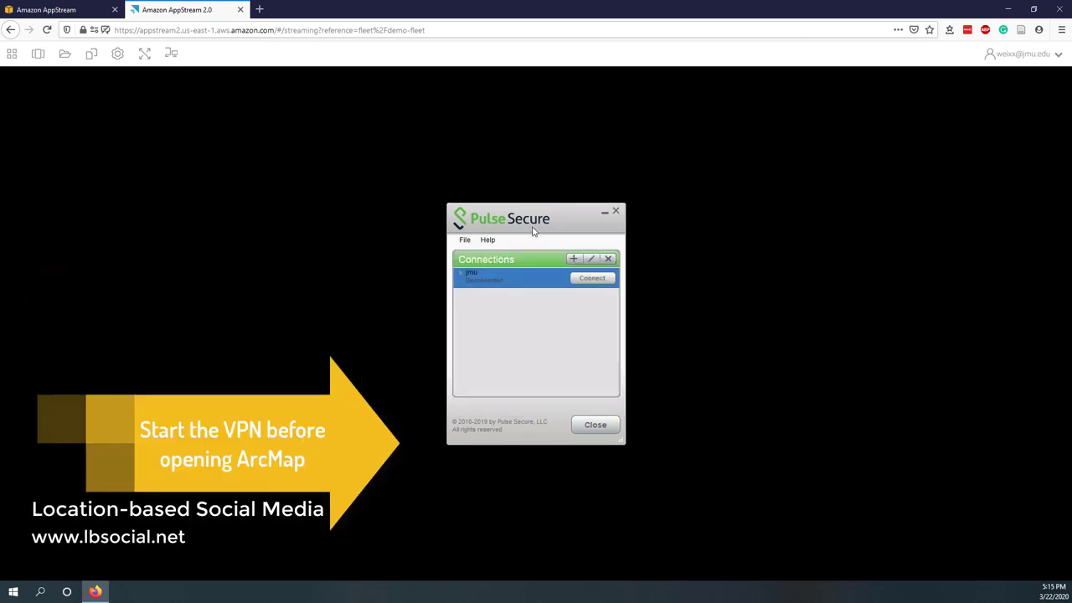
click(591, 278)
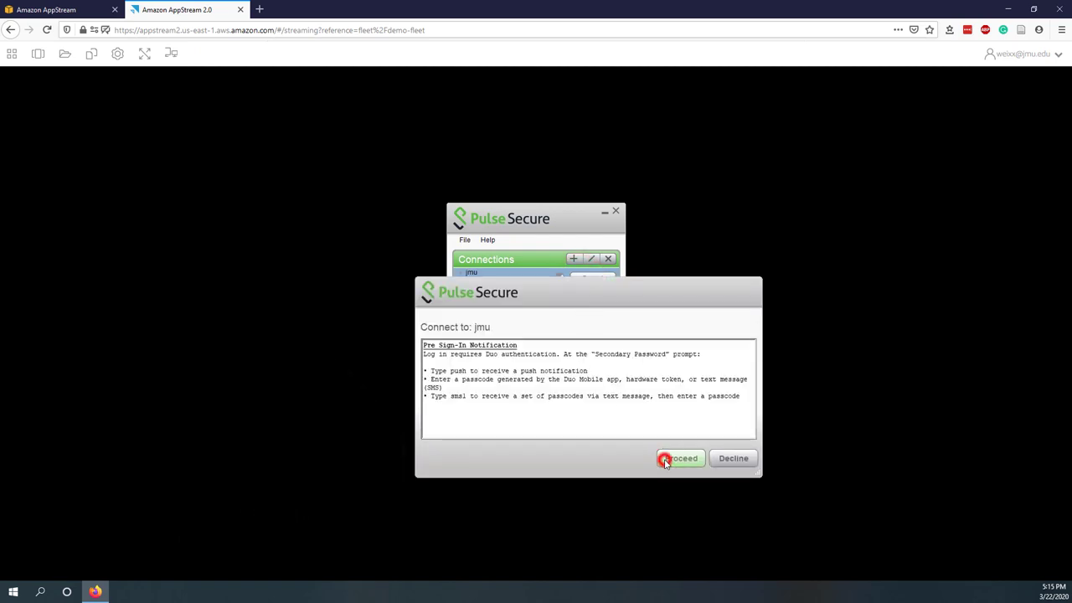
click(680, 458)
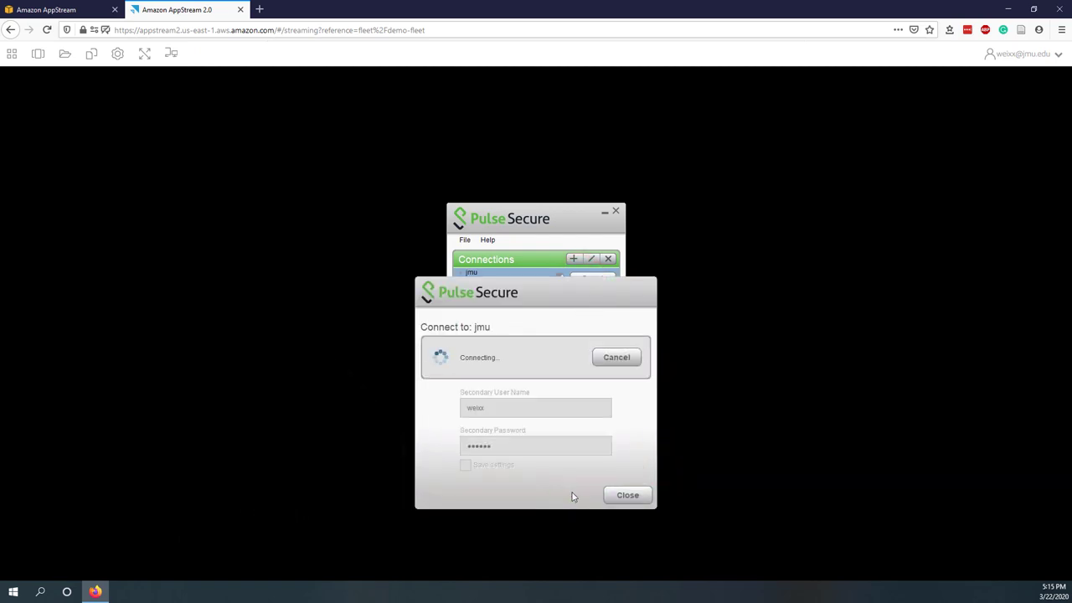
click(11, 53)
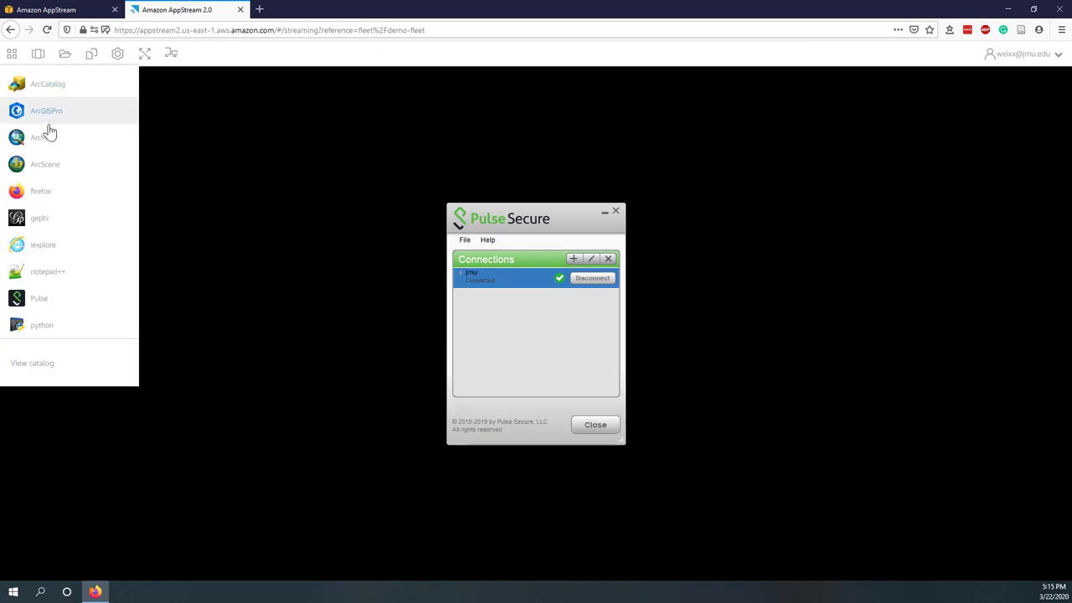
click(48, 138)
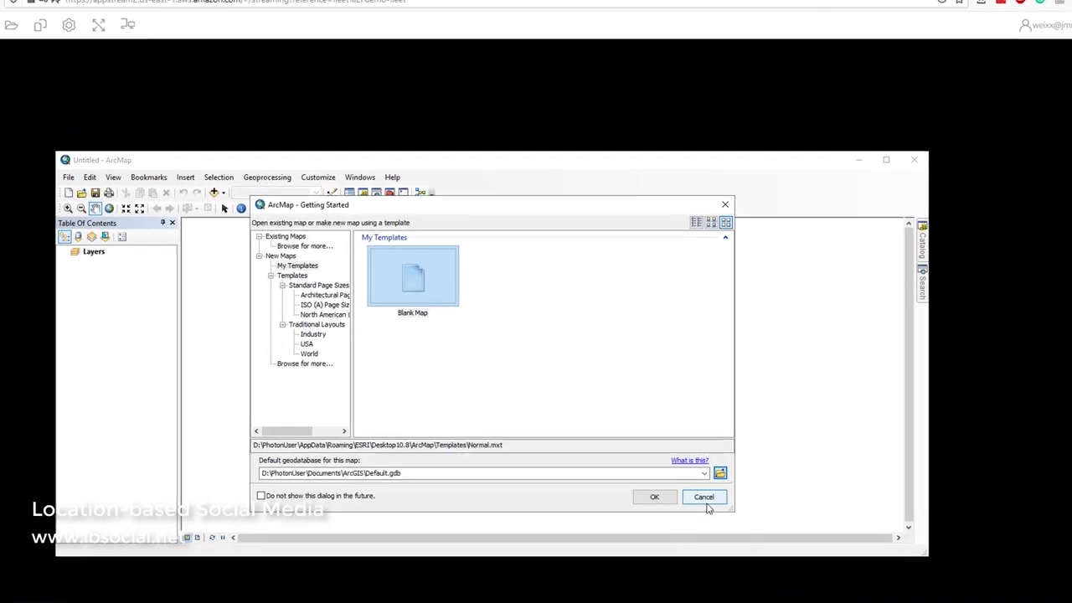
- Skip Getting Started and save the empty map as Untitled.mxd in OneDrive > Files > test
click(704, 498)
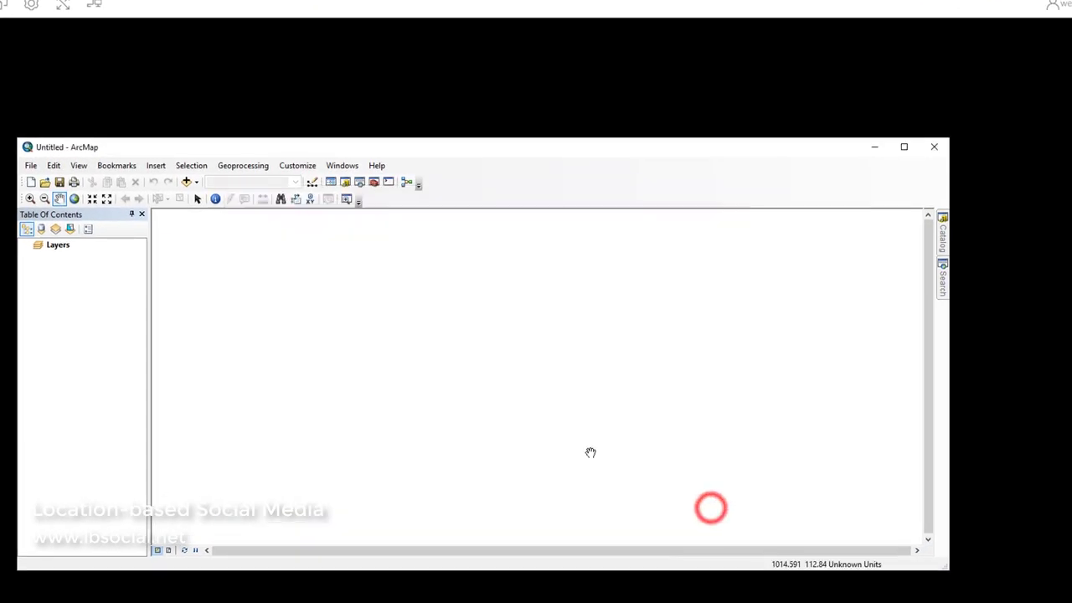
click(58, 182)
click(334, 359)
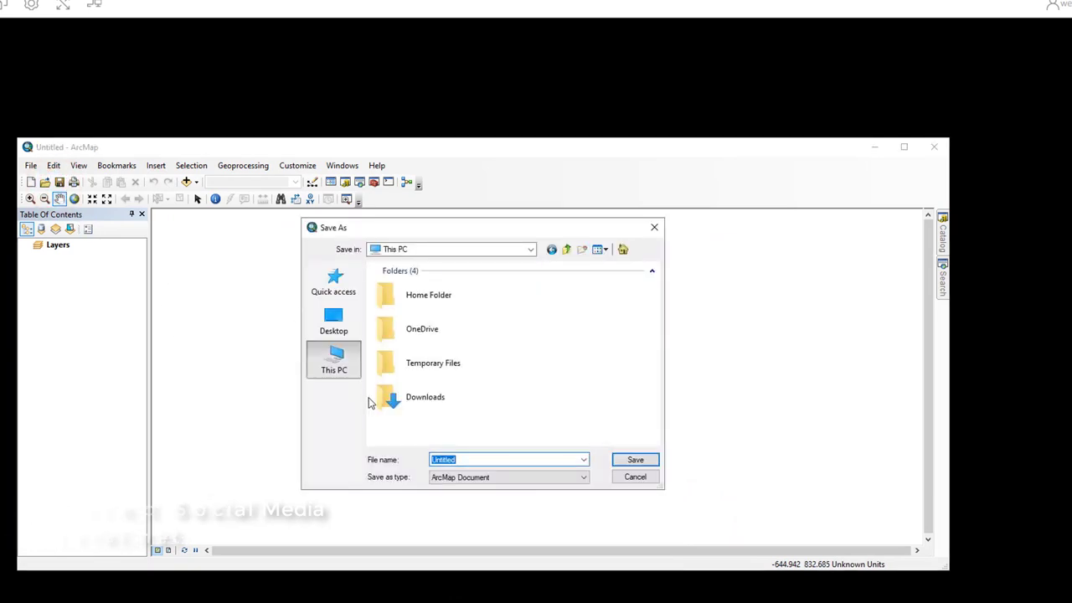
double_click(436, 332)
double_click(415, 279)
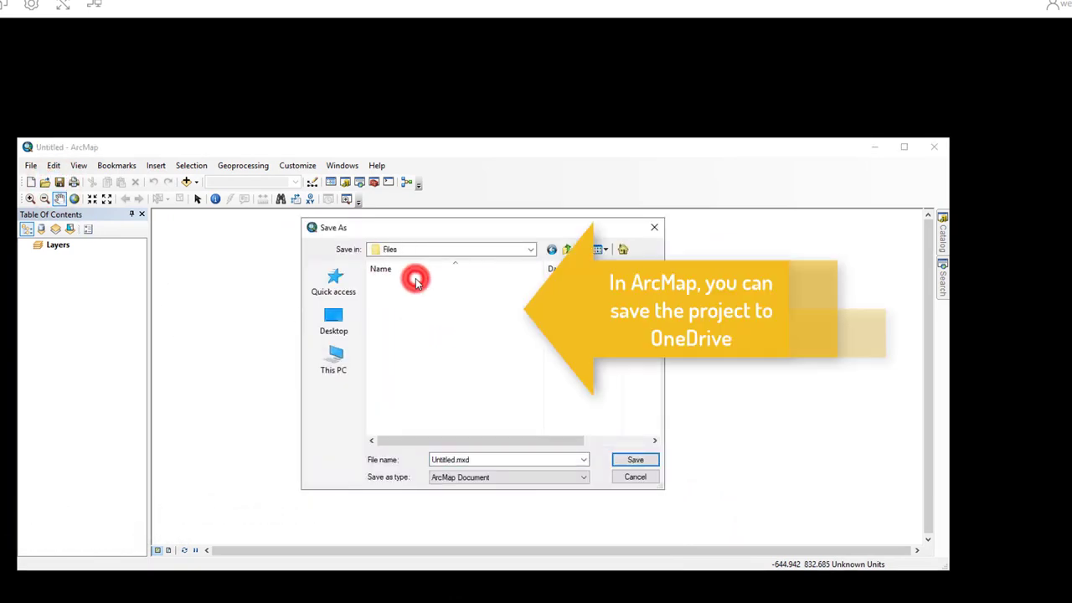
double_click(410, 420)
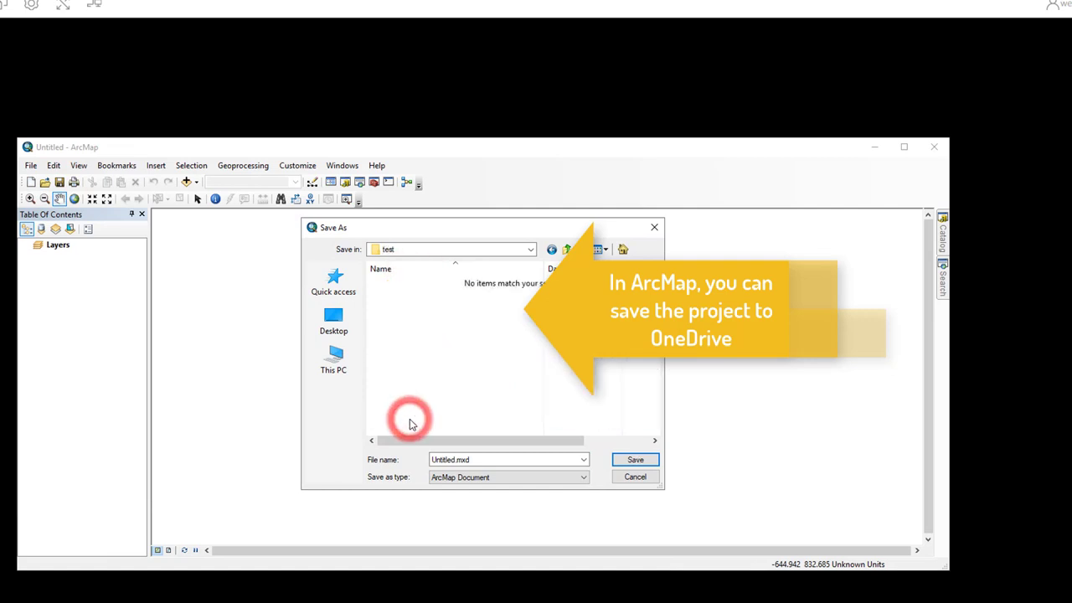
click(634, 461)
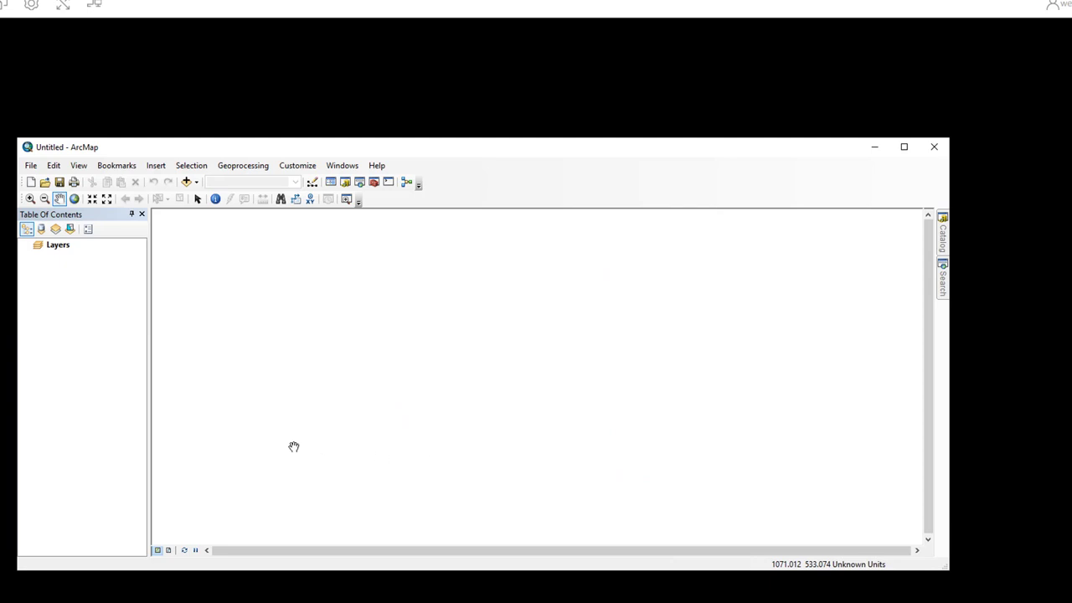
- Add the Multispectral Landsat.tif image to the map, then close ArcMap
click(186, 181)
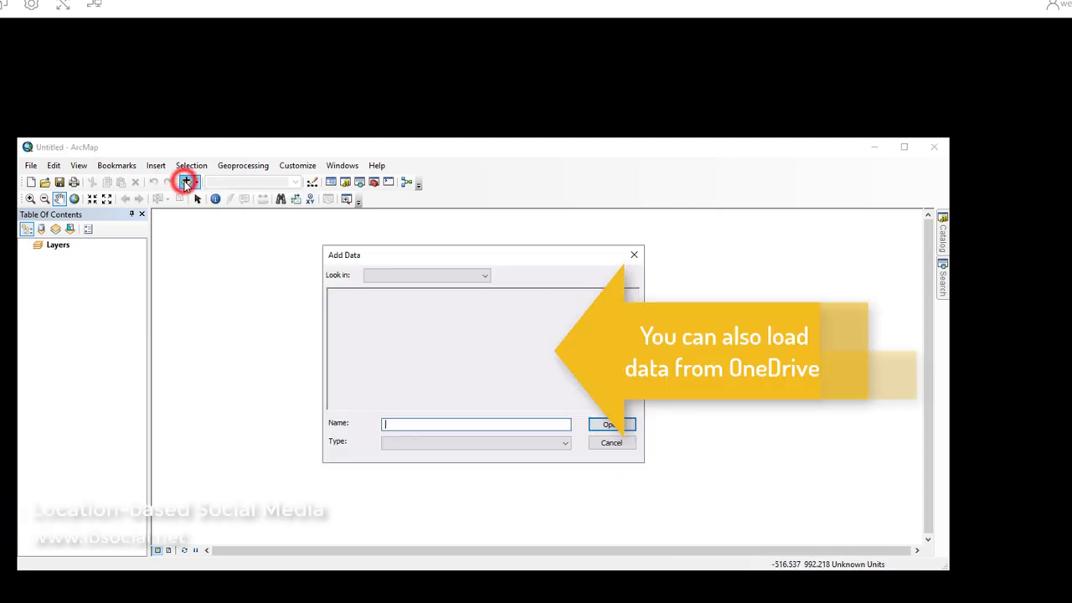
click(382, 384)
click(594, 425)
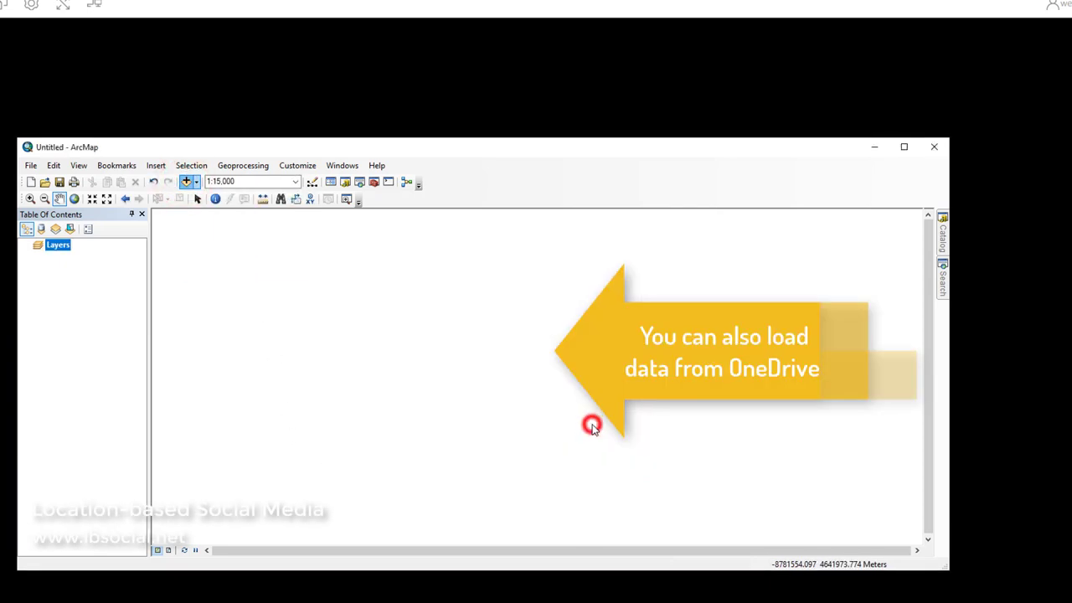
scroll(459, 391, up, 1)
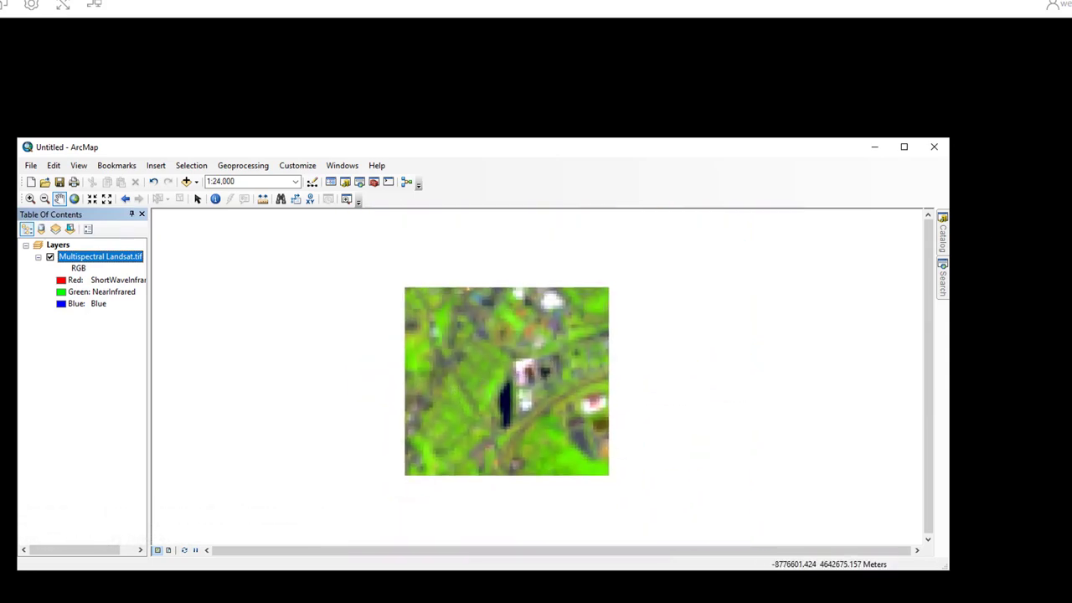
click(935, 148)
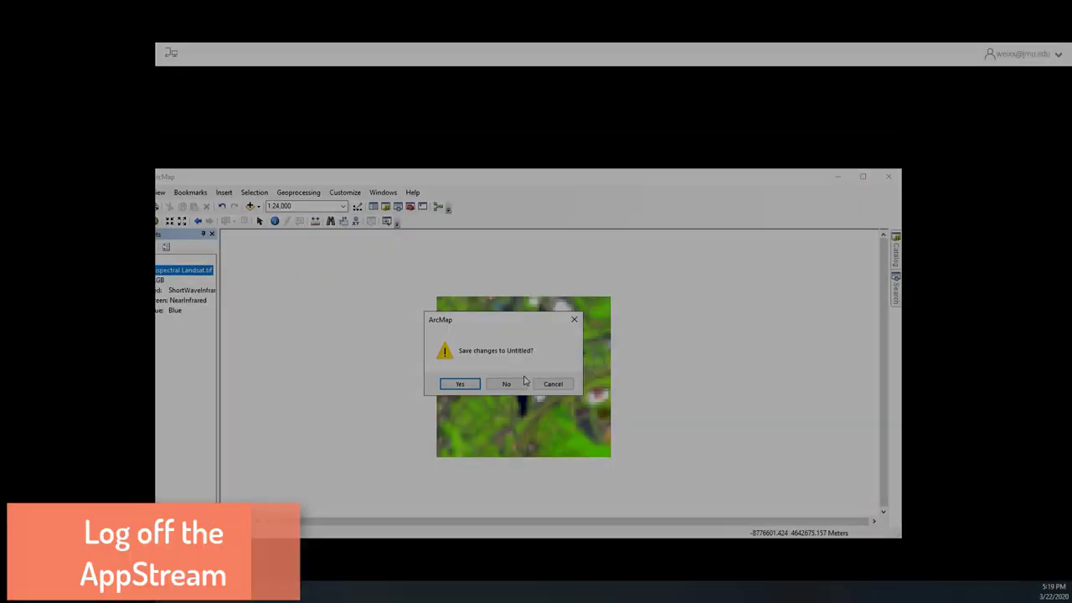